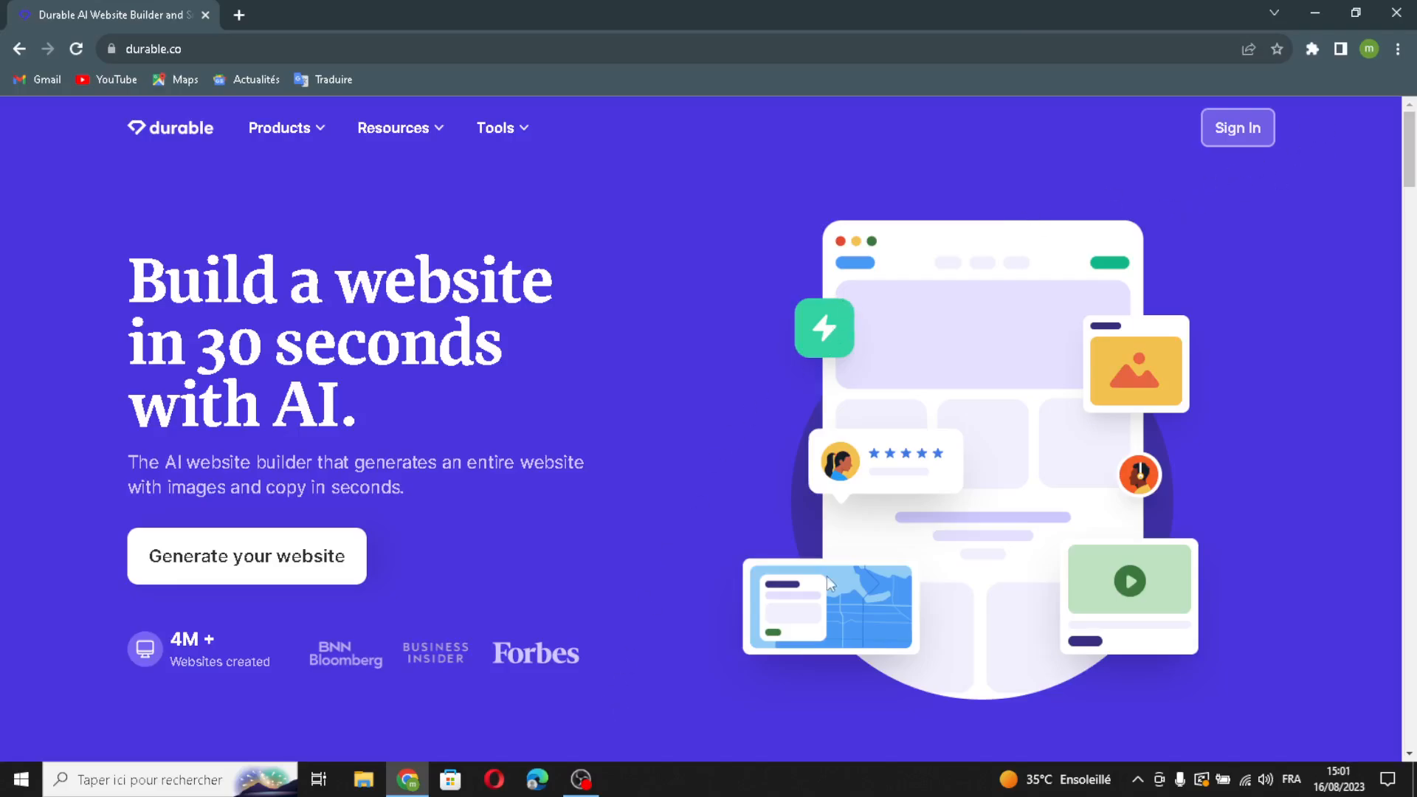
# Sign in to Durable and start a new business named GalaGlimpse Studios.
pyautogui.click(1229, 144)
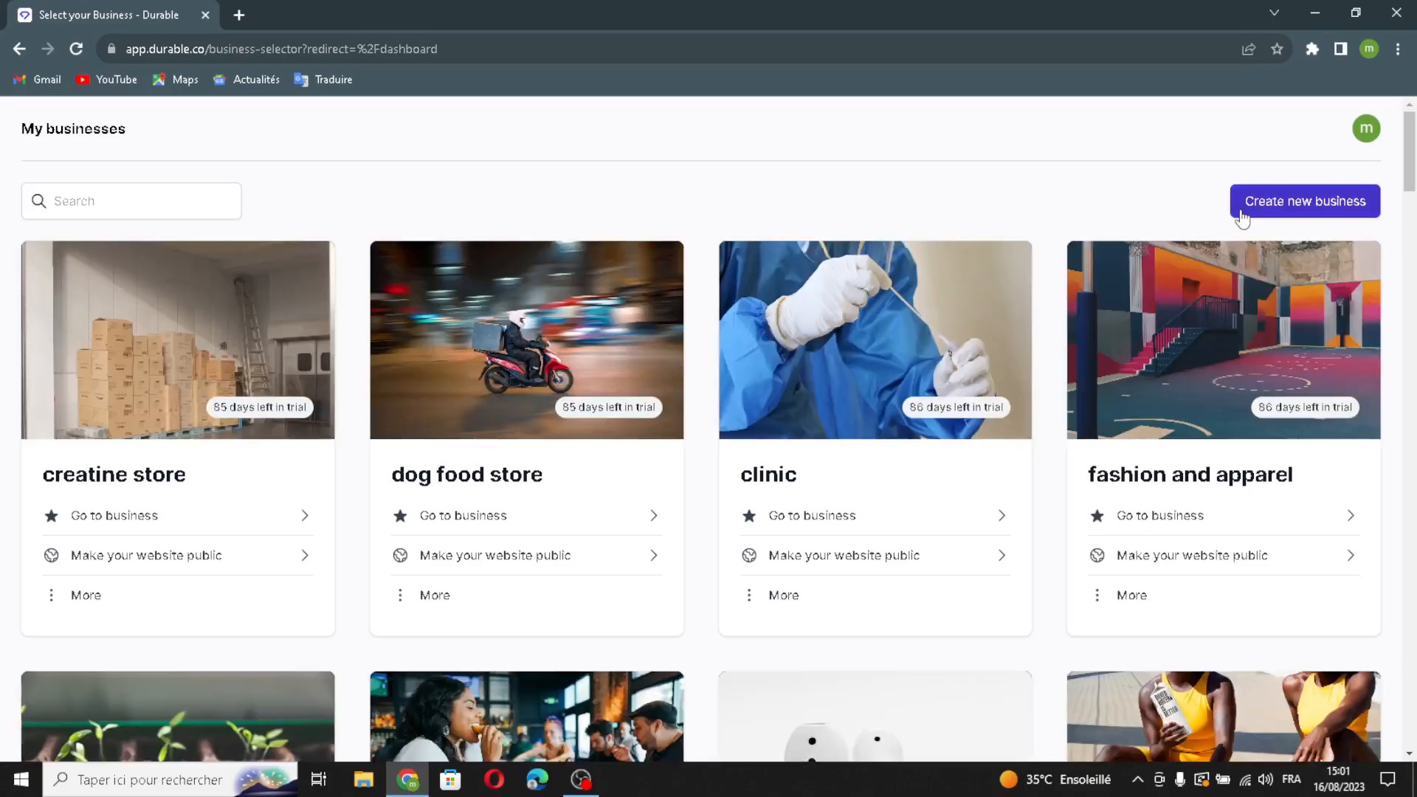
pyautogui.click(1242, 215)
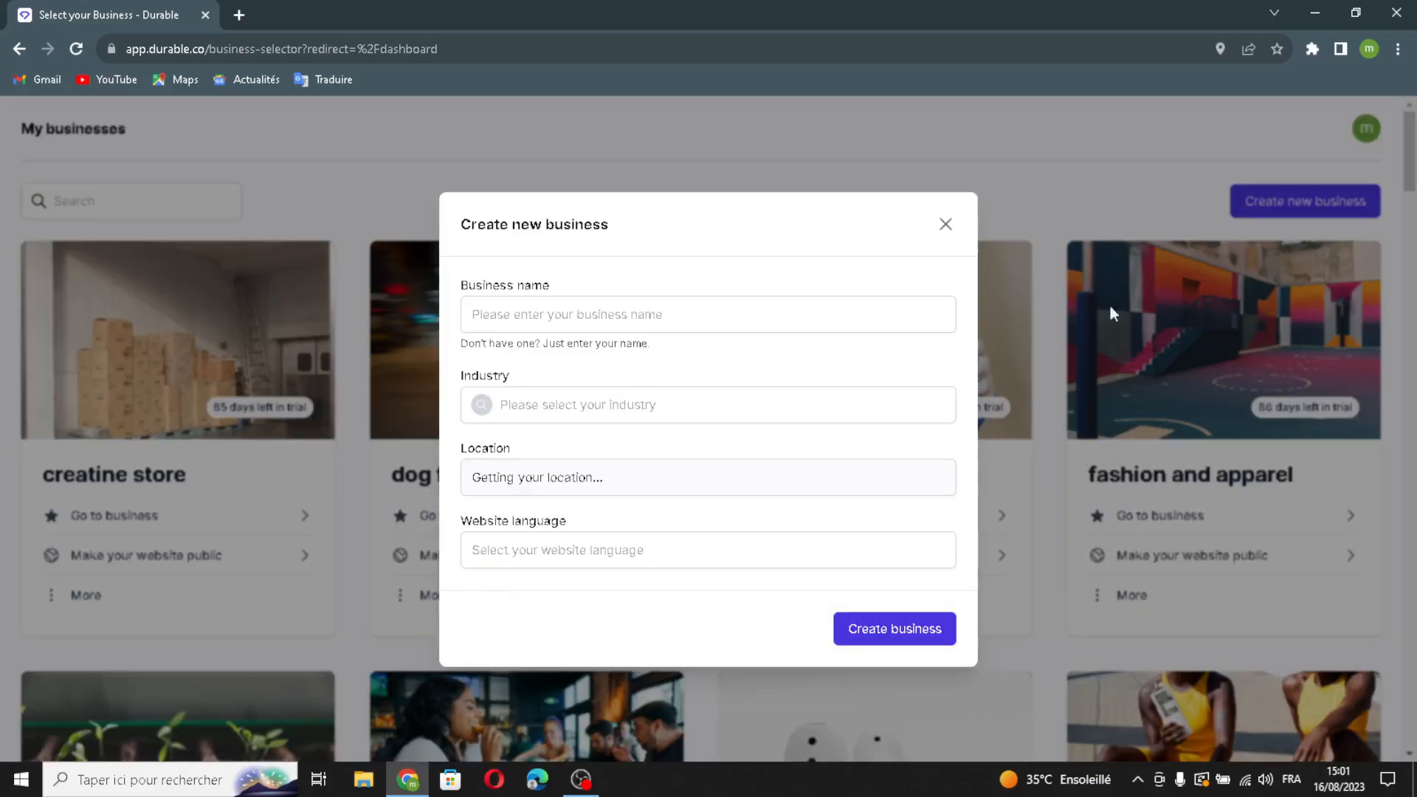
pyautogui.click(907, 314)
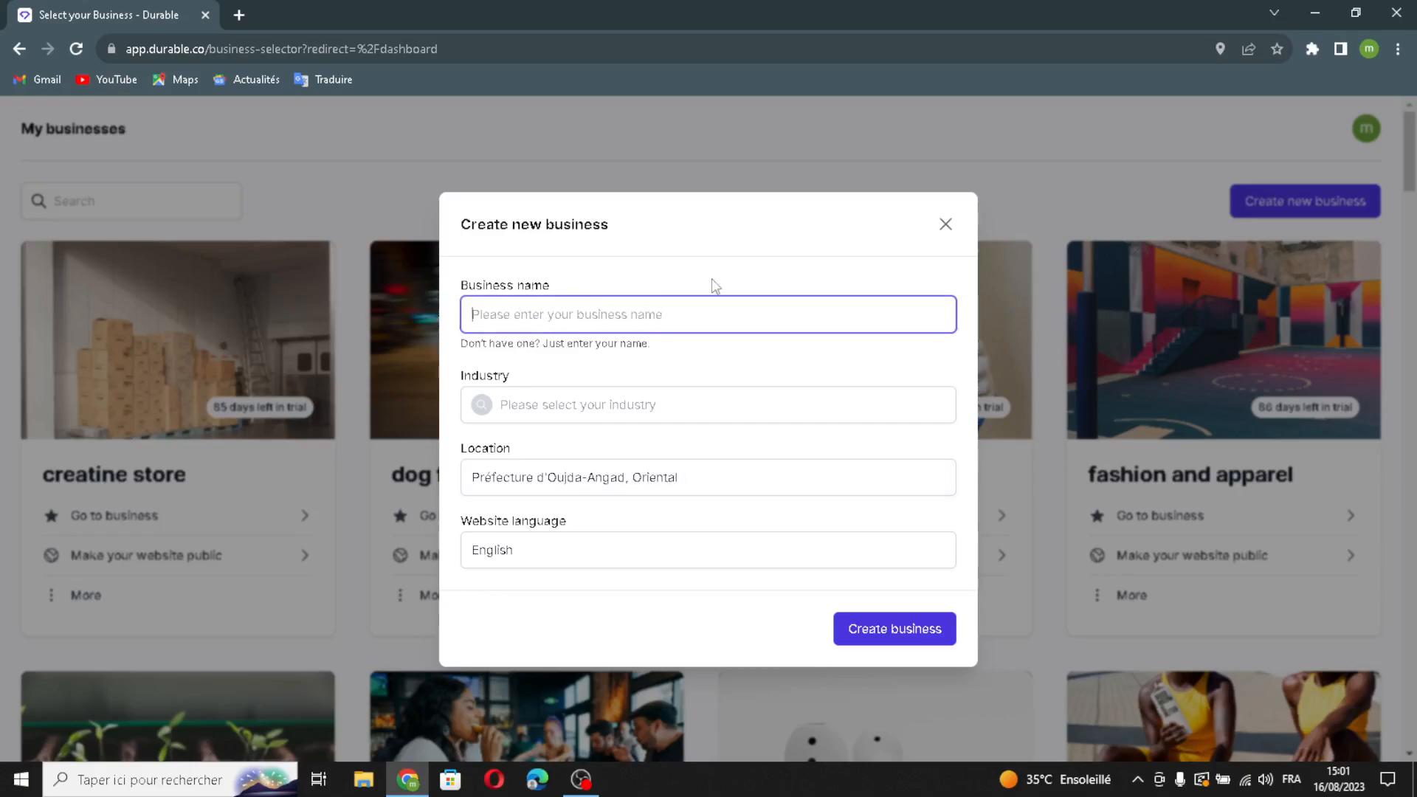
pyautogui.write('GalaGlimpse Studios')
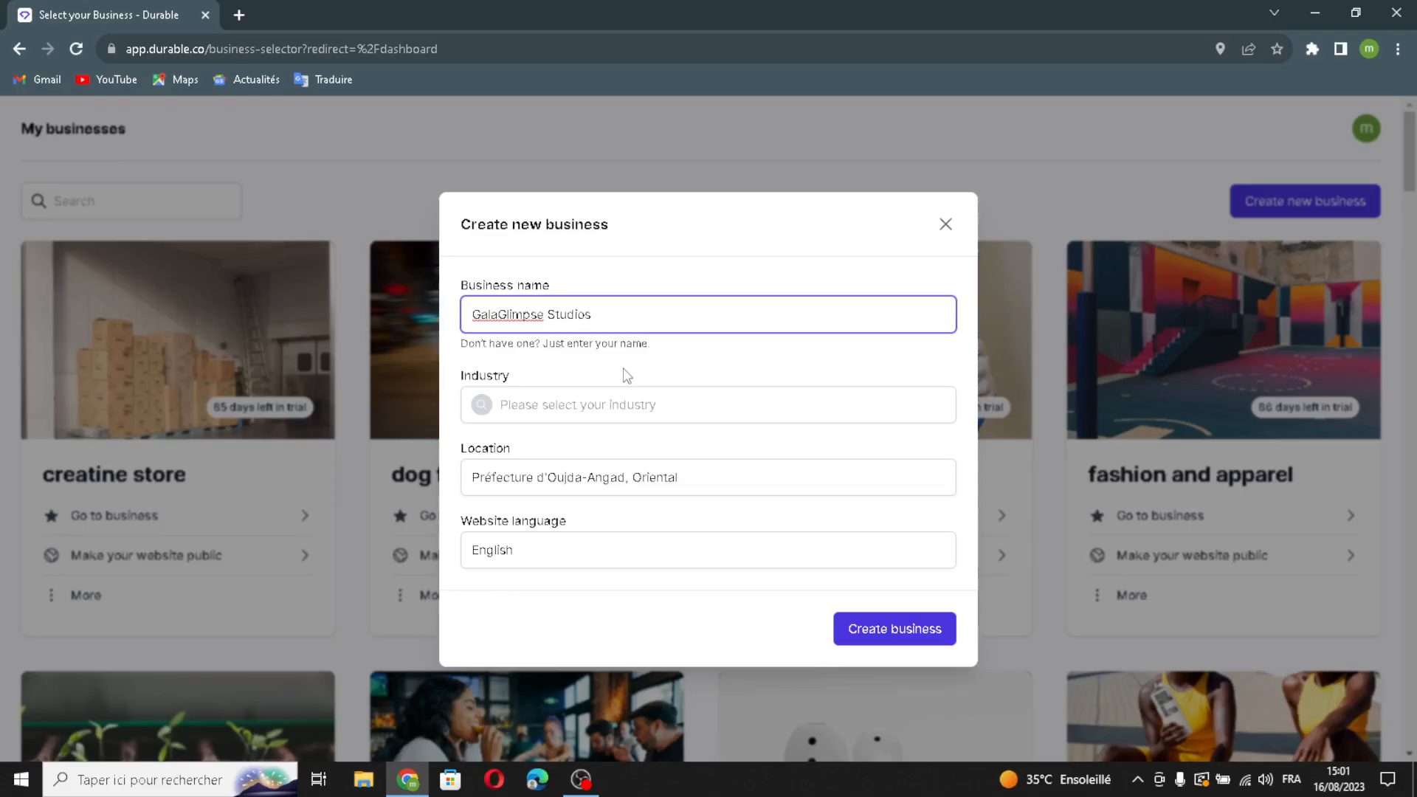
# Set the business industry to "event photography and videography".
pyautogui.click(654, 406)
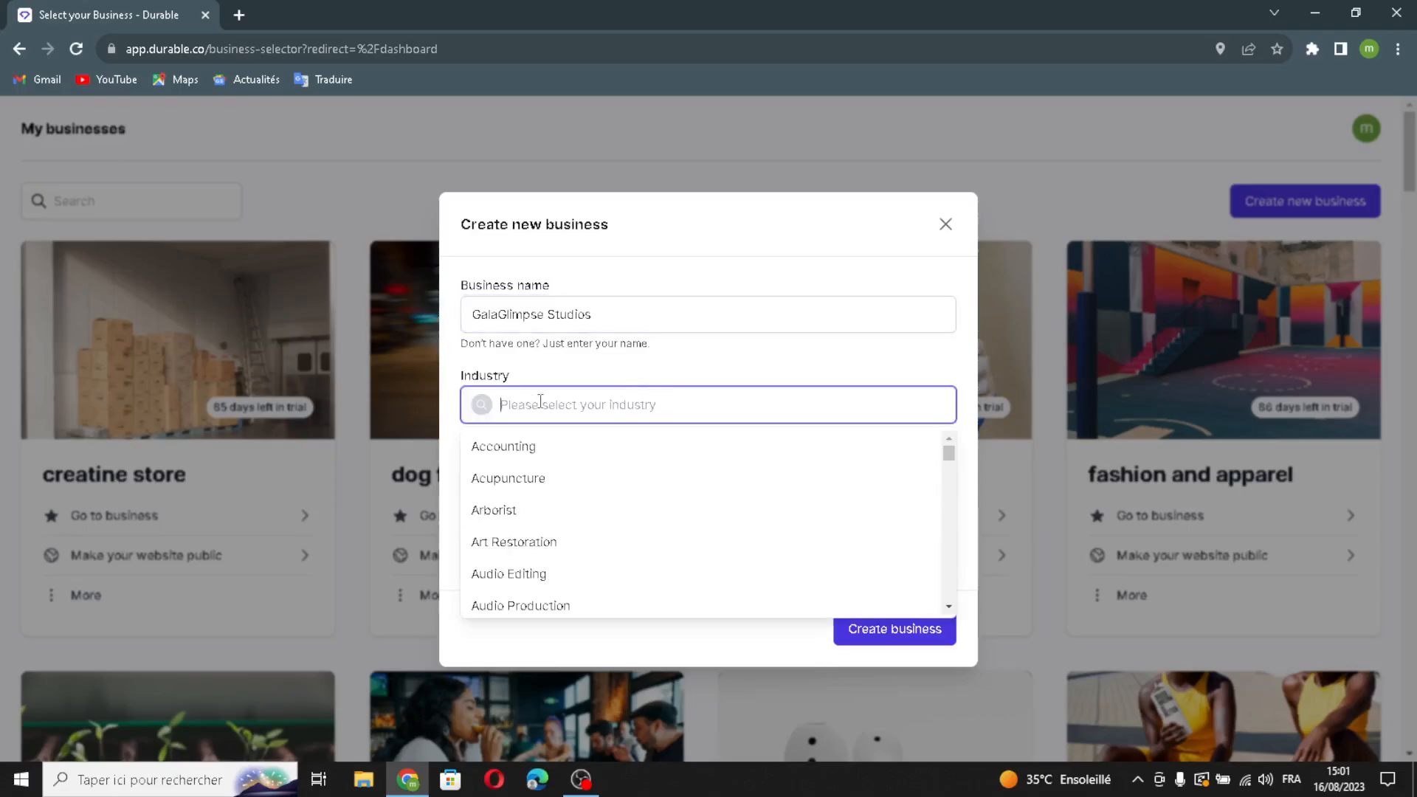
pyautogui.write('evenet')
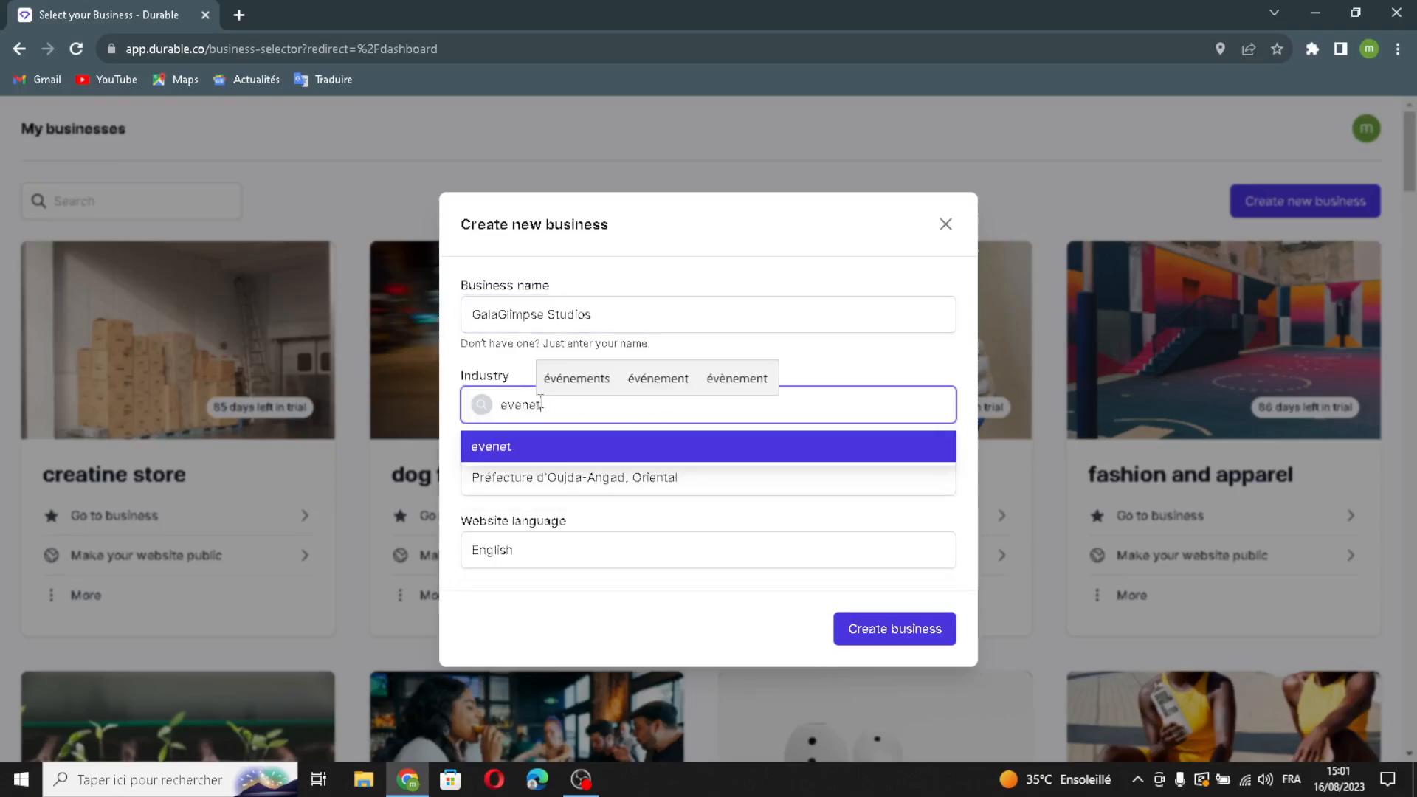
pyautogui.press('BackSpace')
pyautogui.press('BackSpace')
pyautogui.write('t ph')
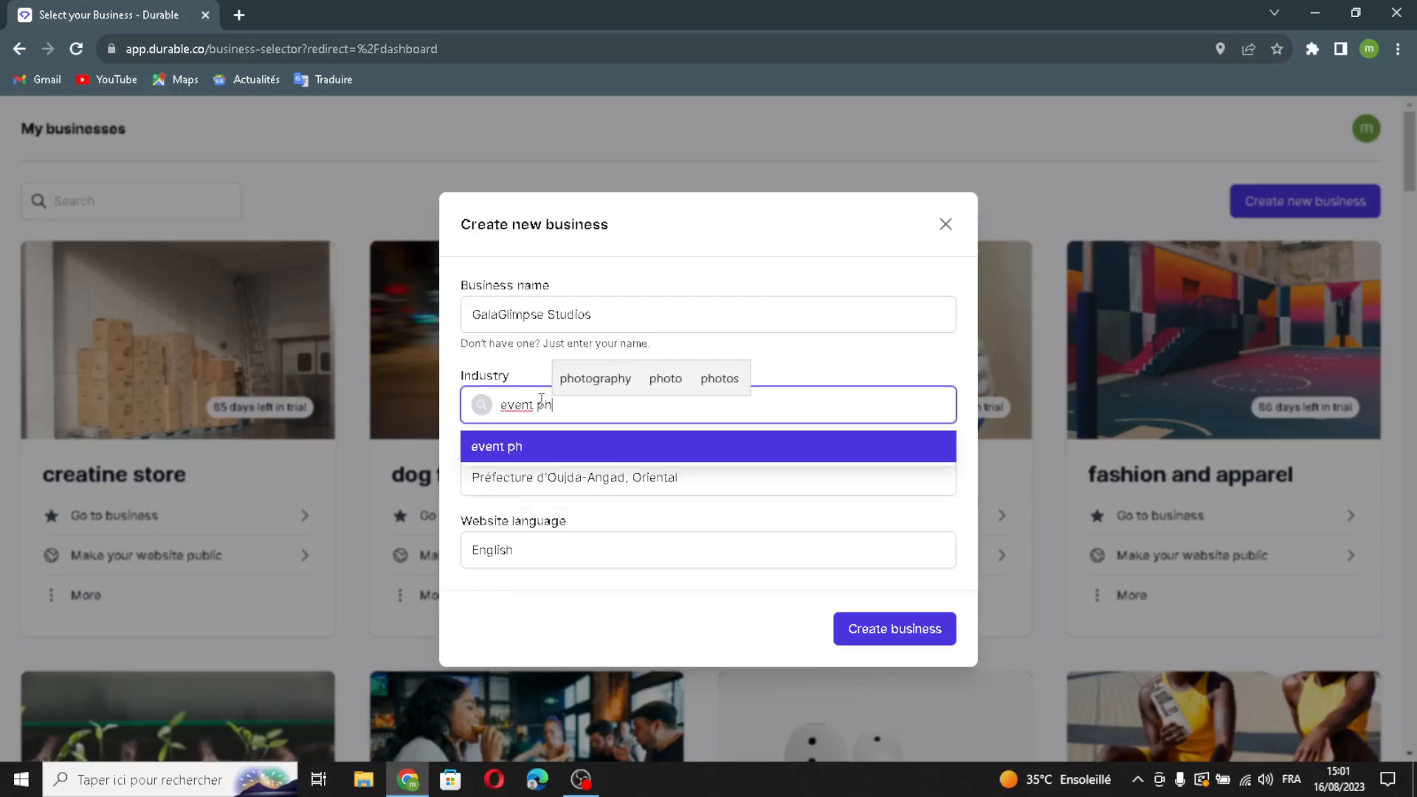
pyautogui.write('otogra')
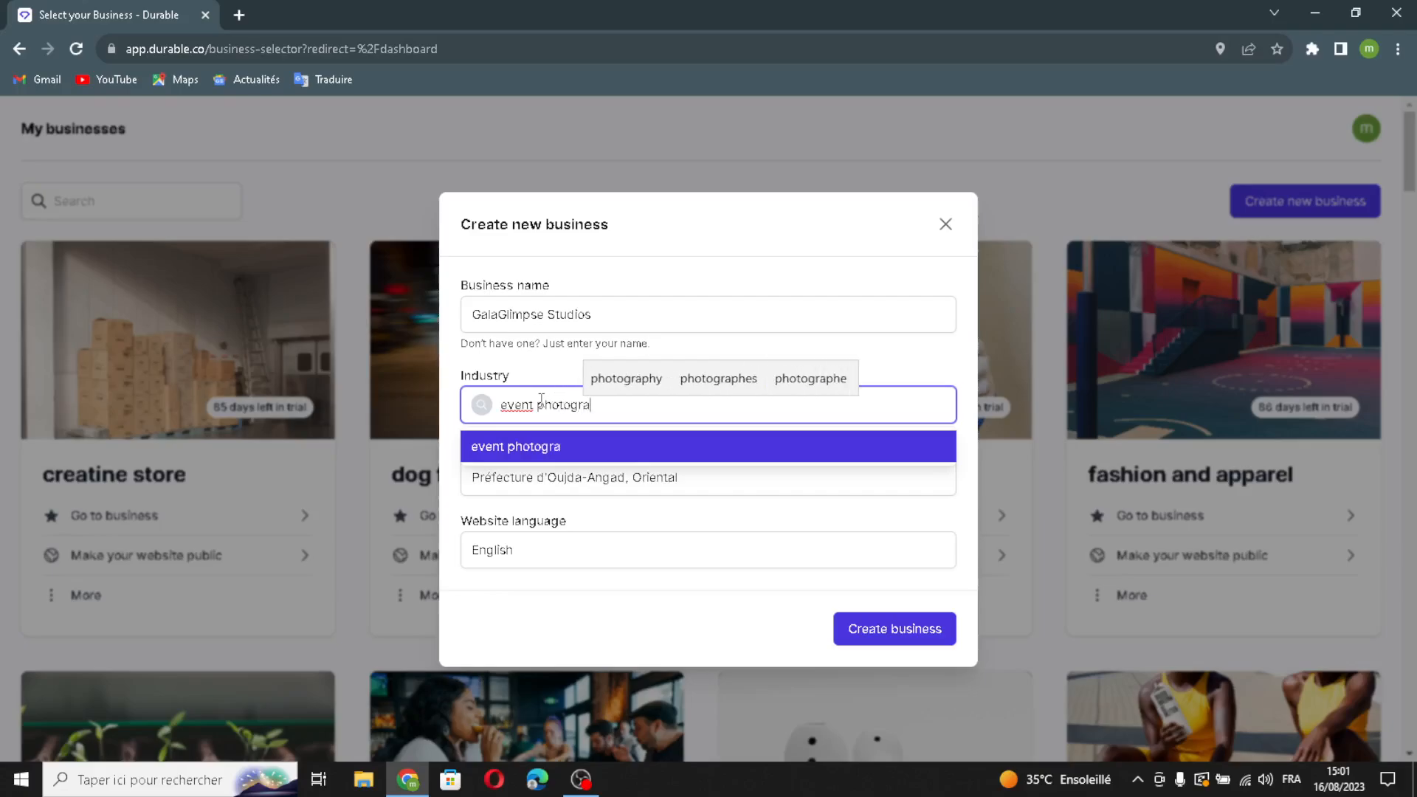
pyautogui.write('phy and ')
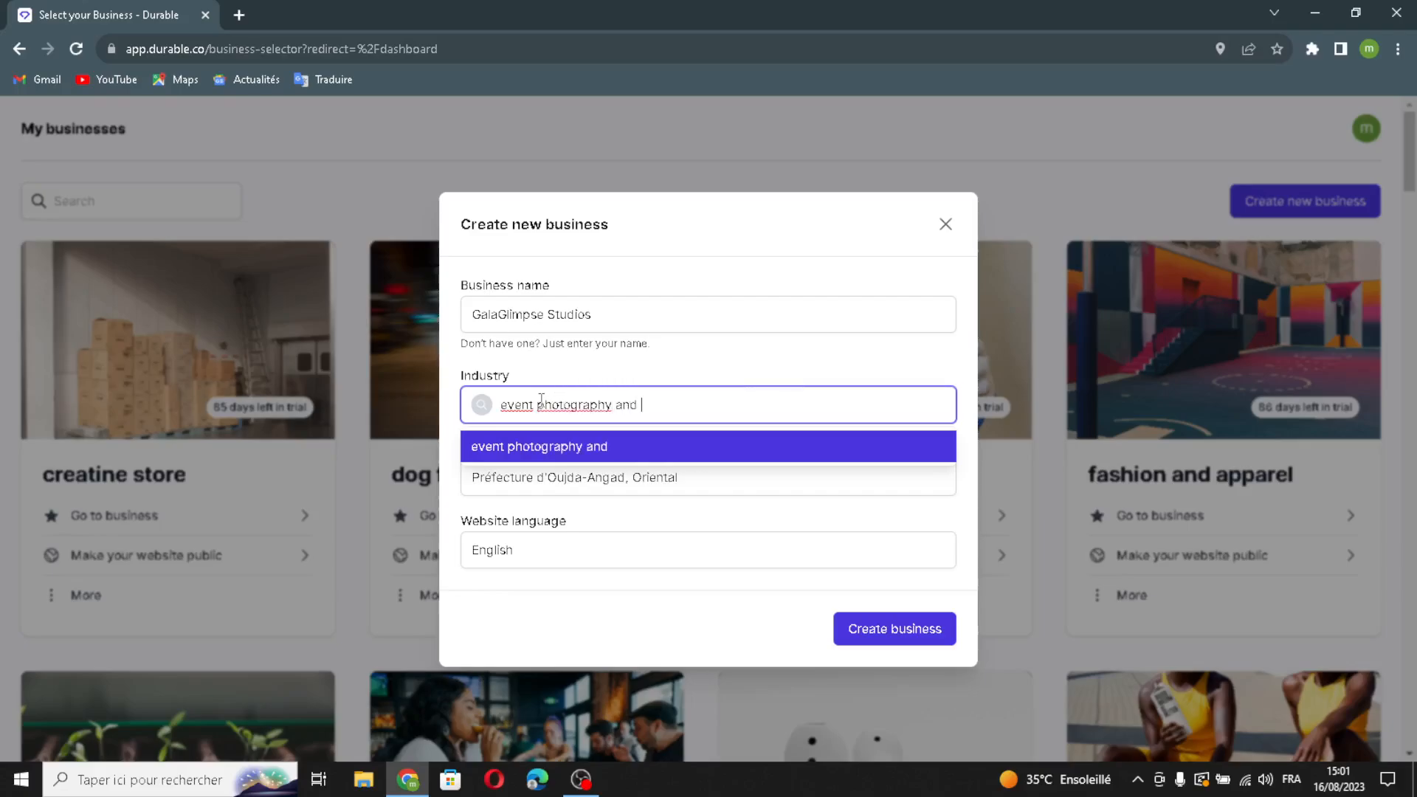
pyautogui.write('videography')
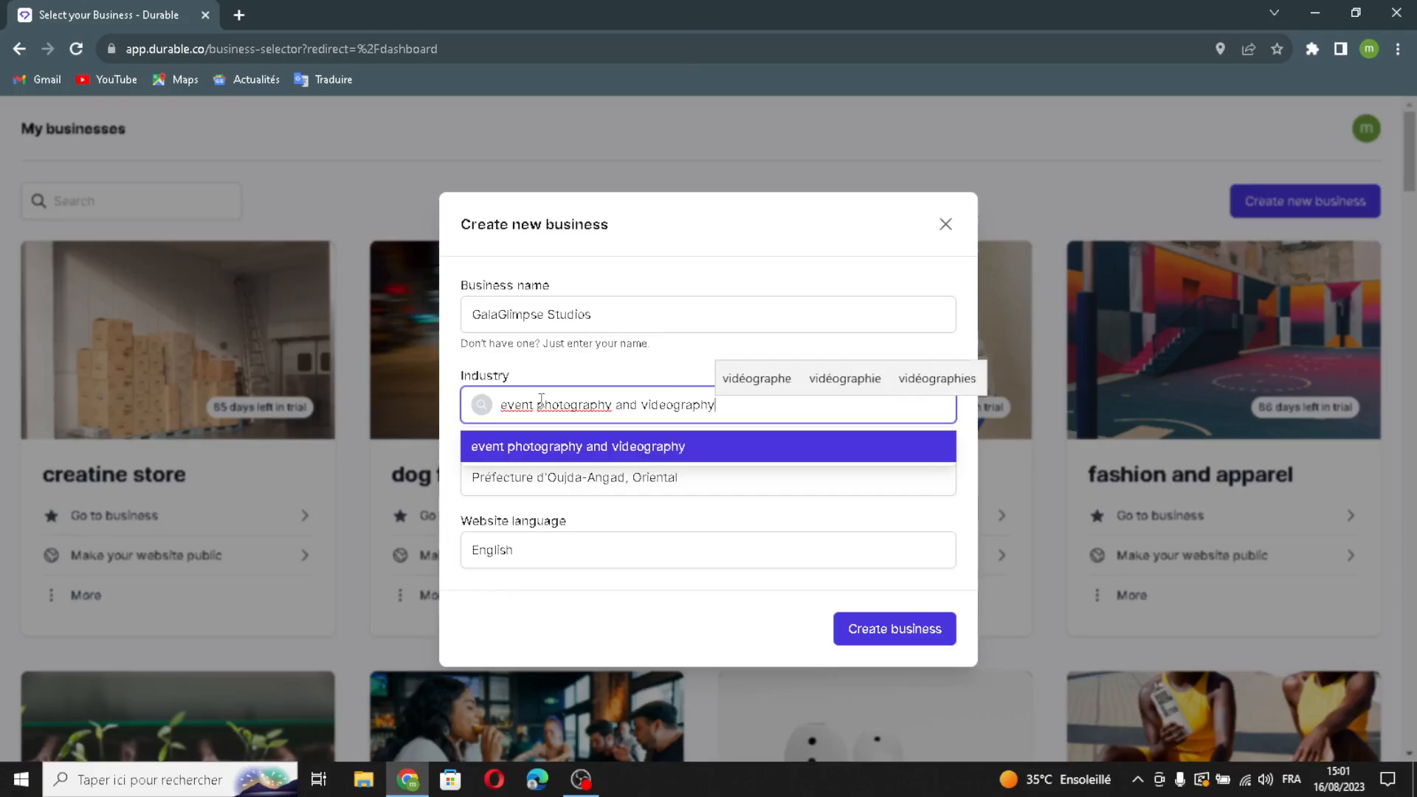
pyautogui.press('Return')
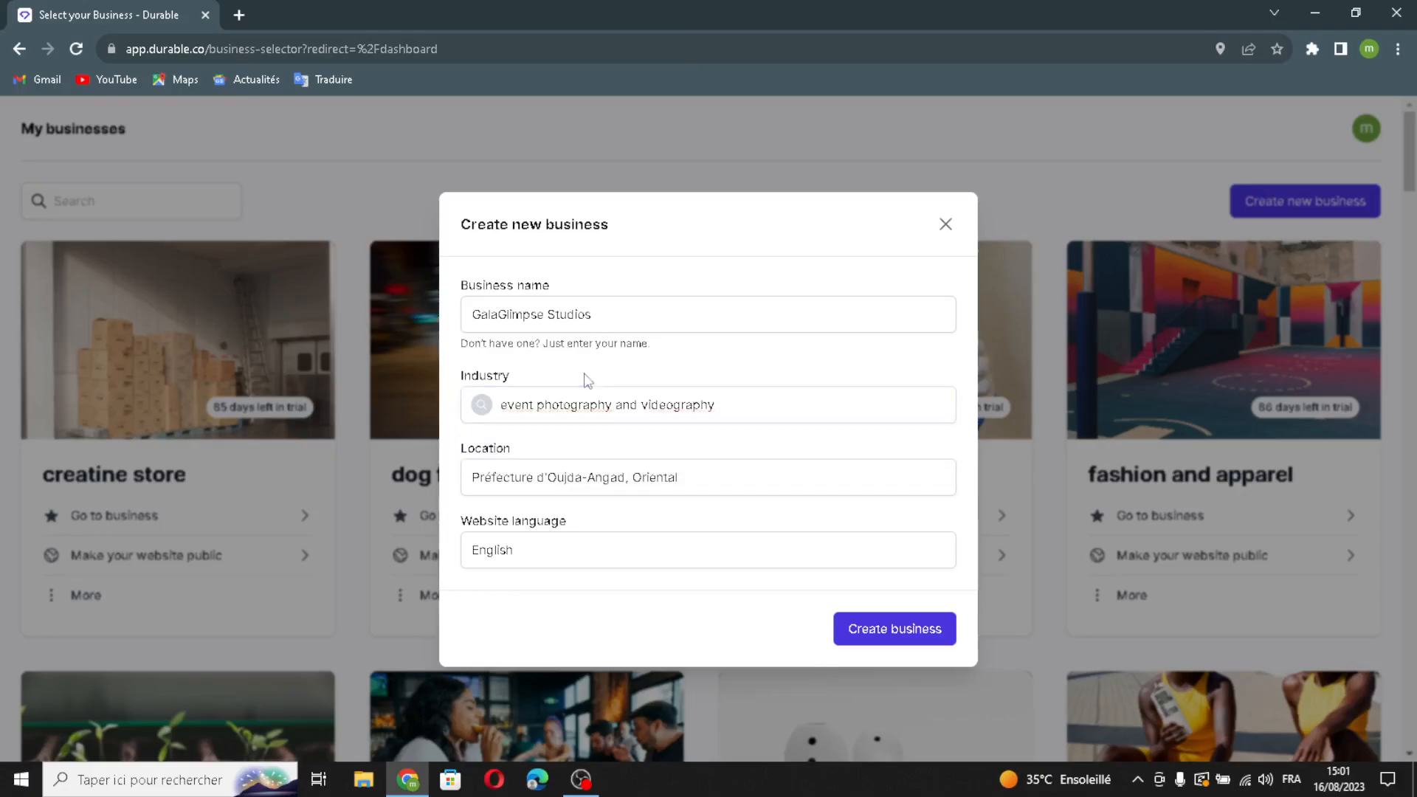
# Keep the detected location and English as the website language, and create the business.
pyautogui.click(662, 472)
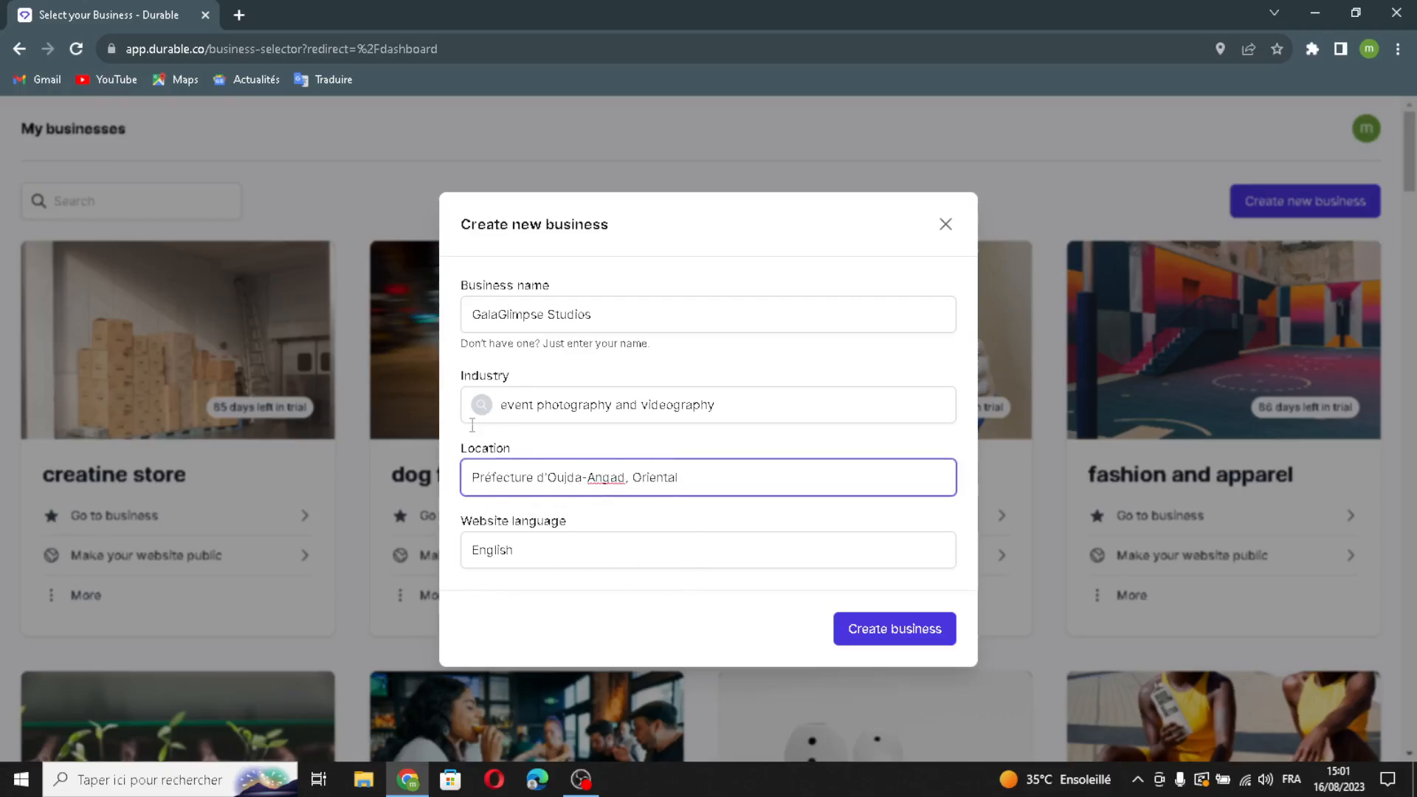
pyautogui.click(623, 544)
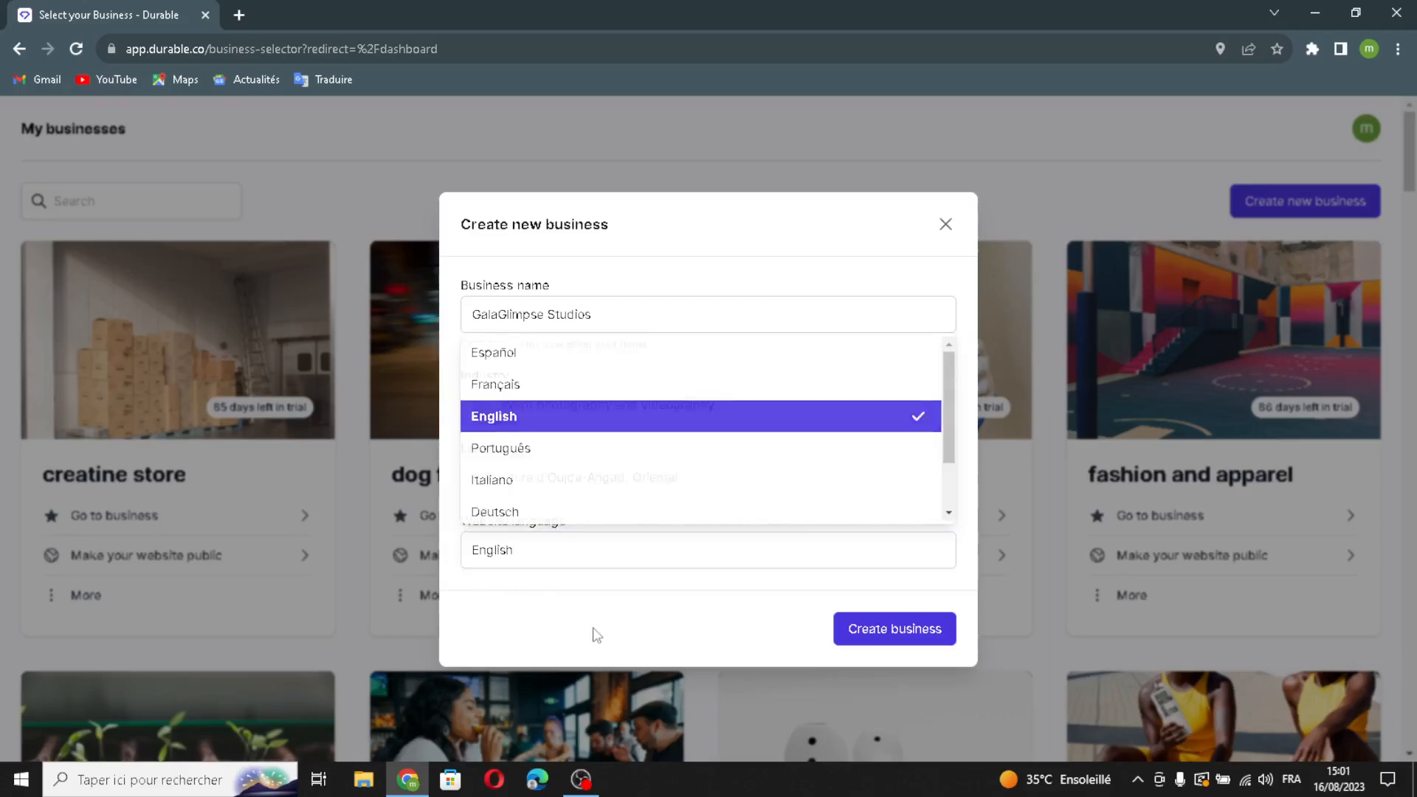
pyautogui.click(546, 628)
pyautogui.click(882, 648)
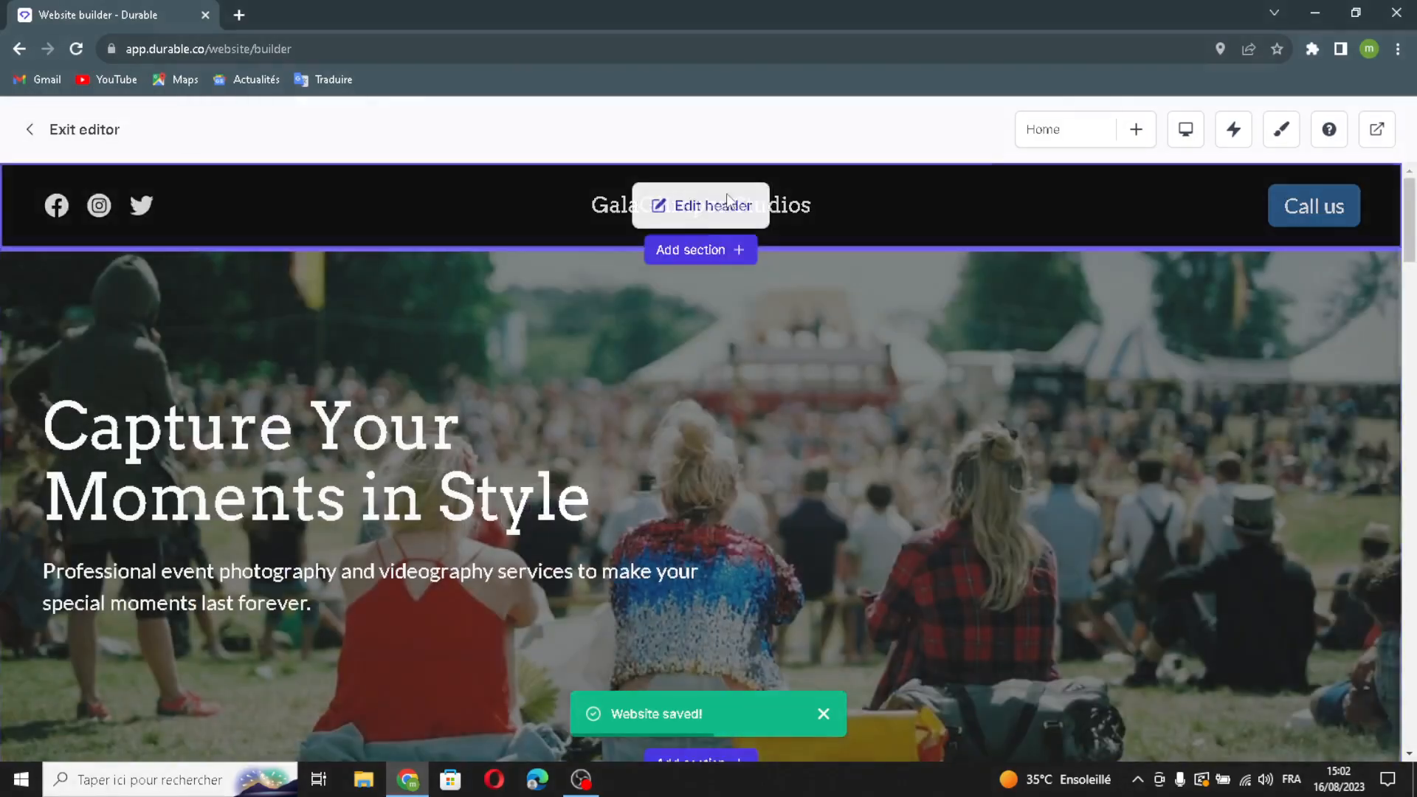
# Open the website header for editing and enable a logo in place of the company name.
pyautogui.click(705, 214)
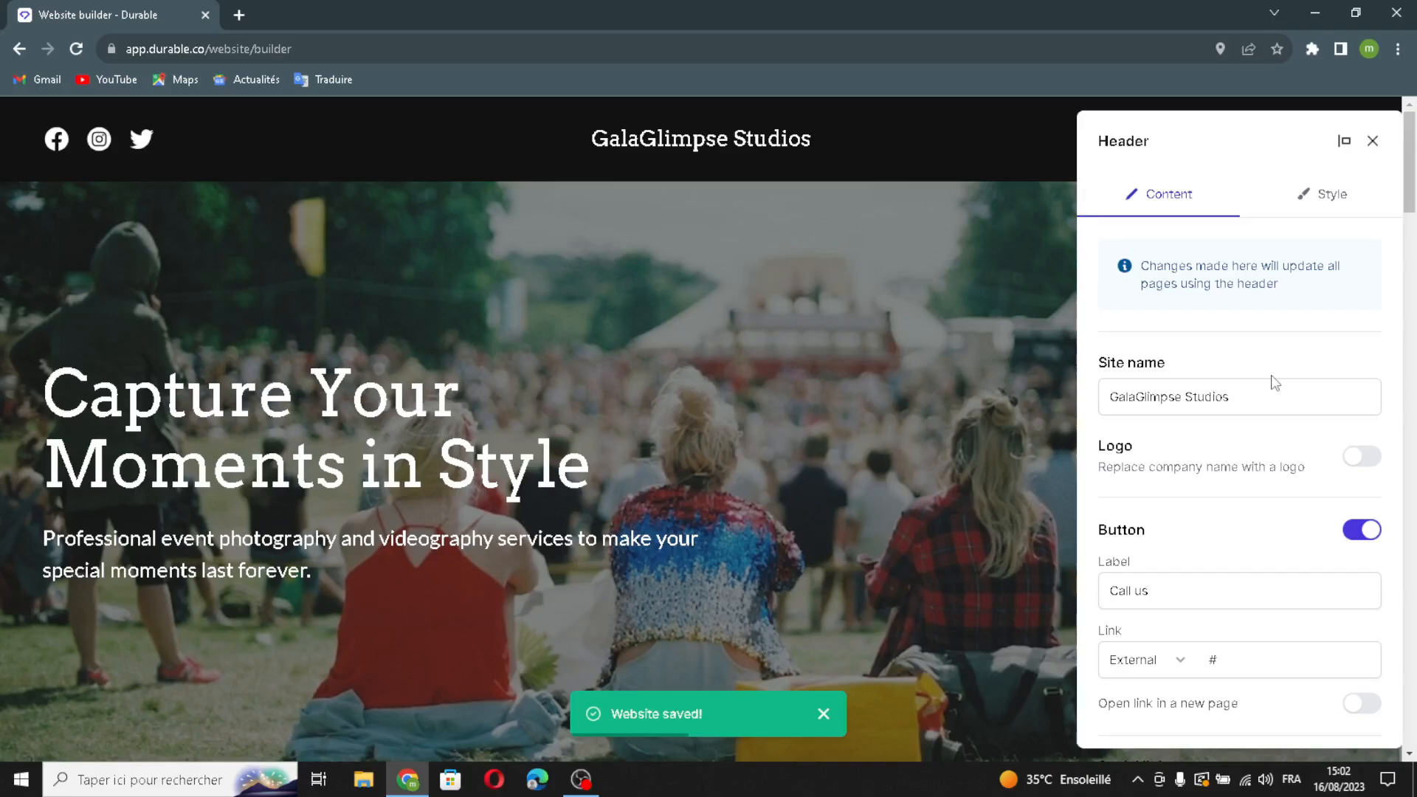
pyautogui.tripleClick(1181, 406)
pyautogui.click(1340, 402)
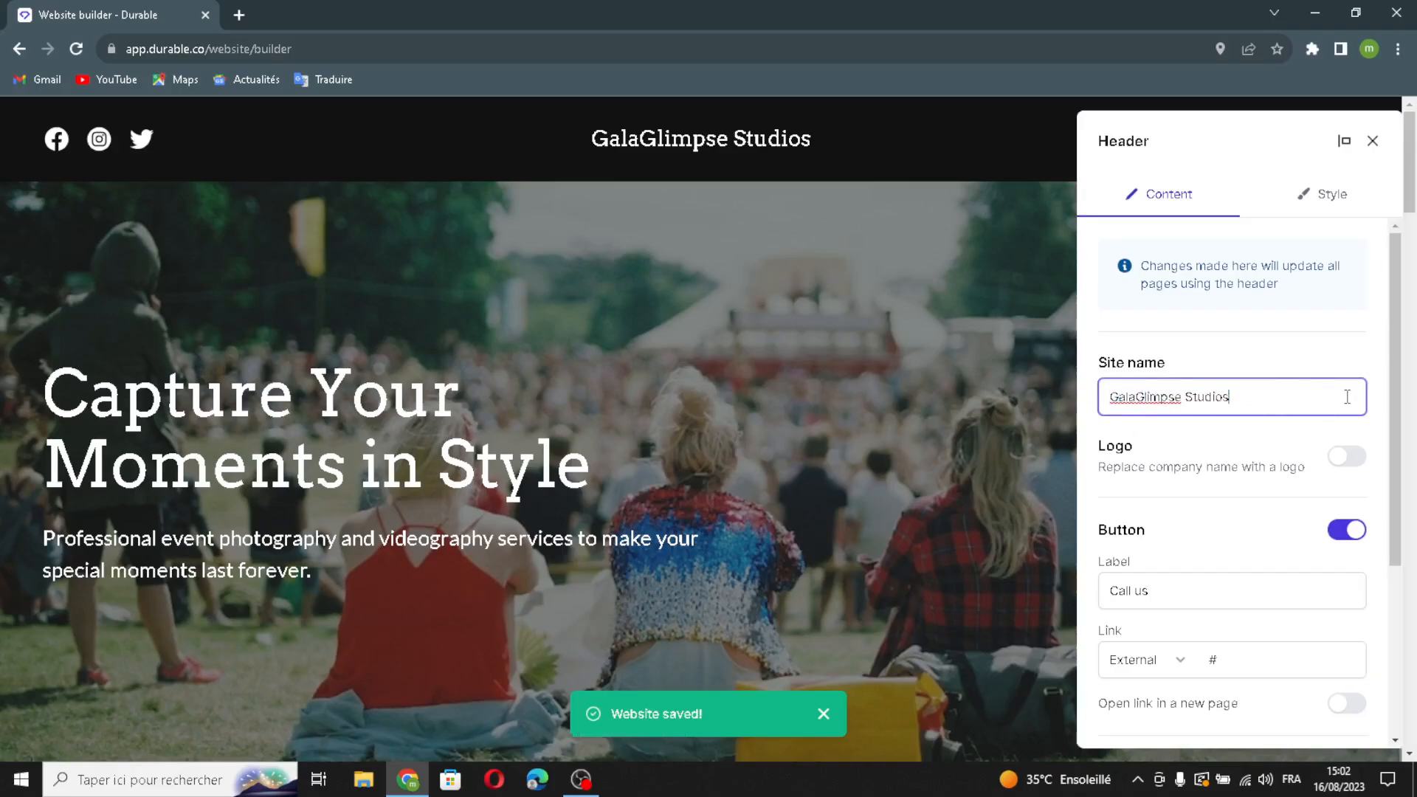
pyautogui.click(1347, 456)
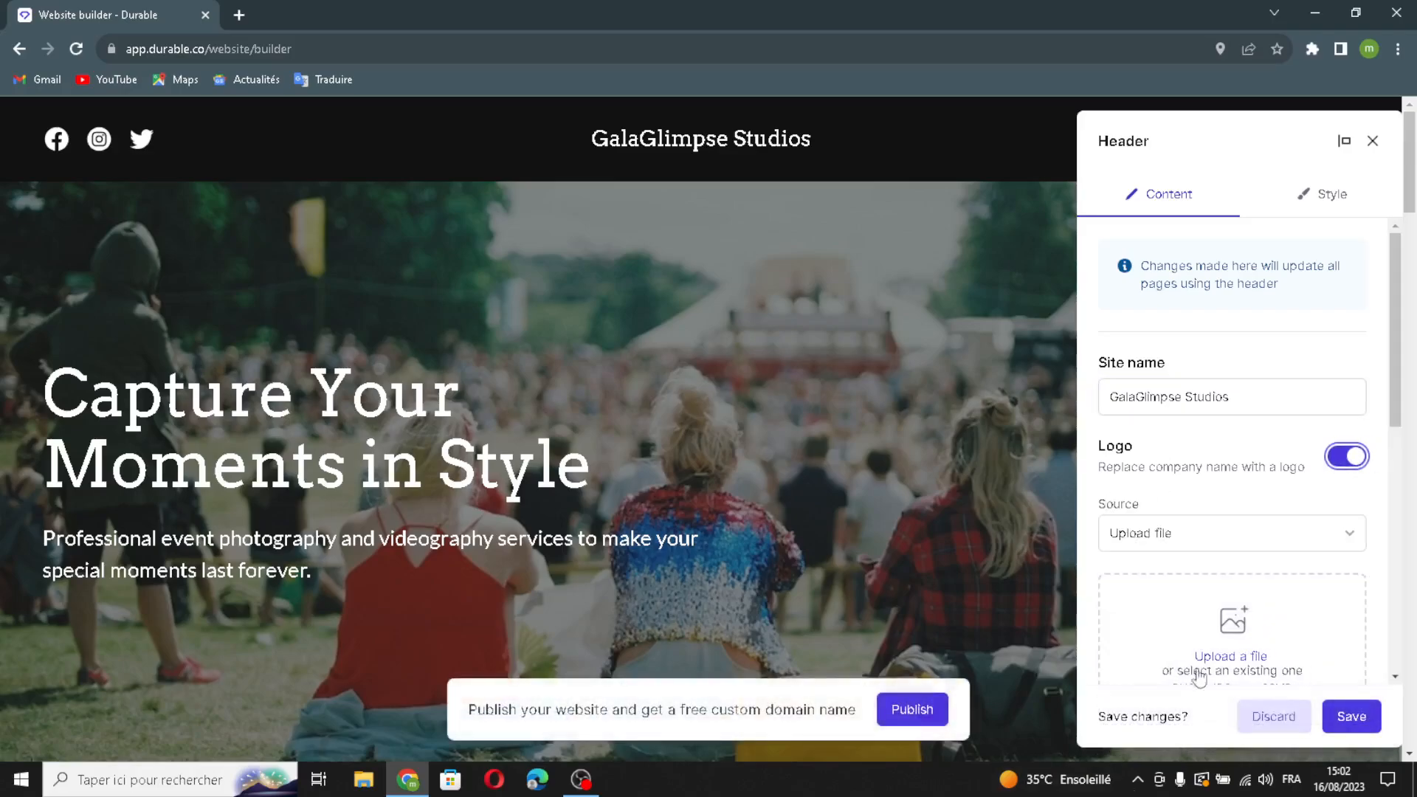
# Examine the header's logo upload, button label, button link and social link settings.
pyautogui.scroll(-2, 1211, 633)
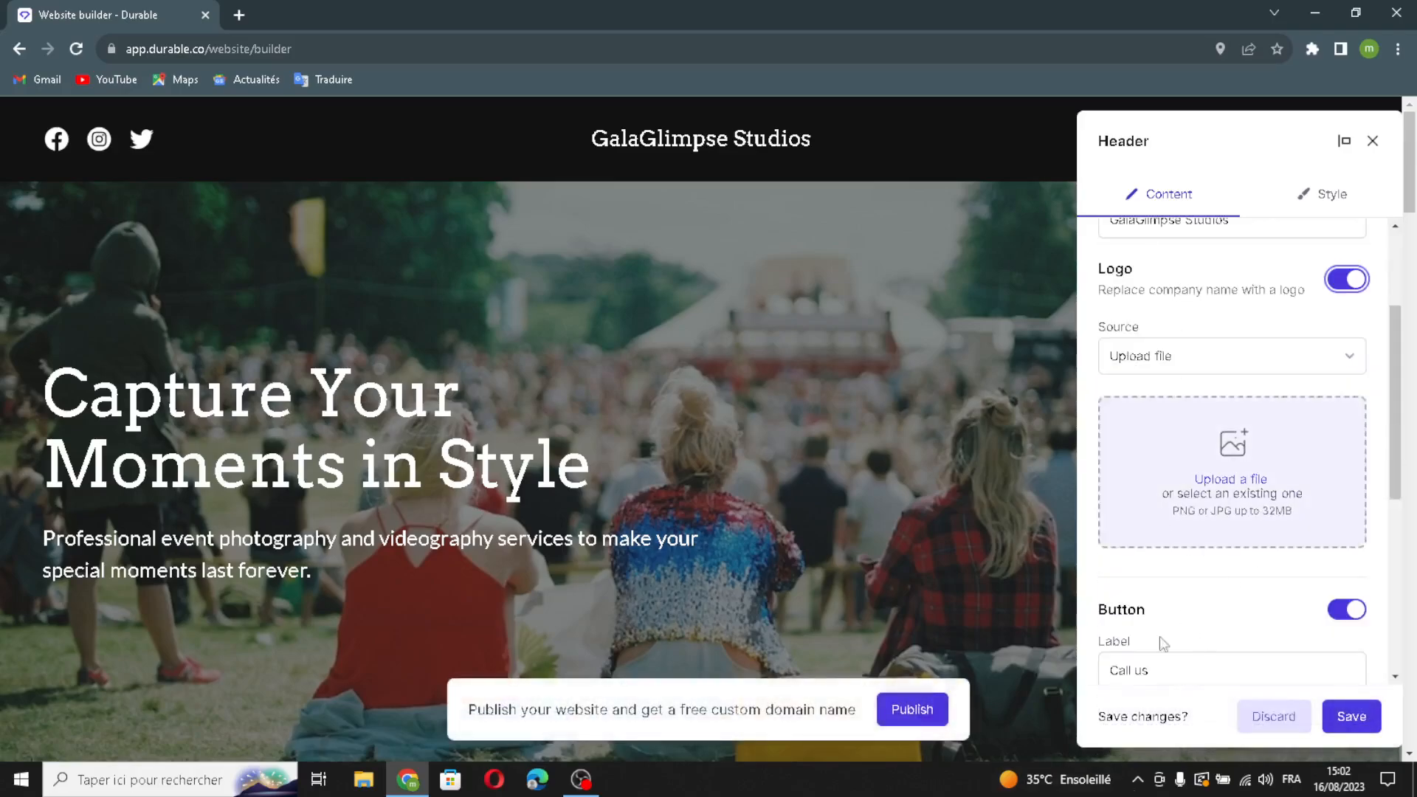
pyautogui.scroll(-2, 1210, 627)
pyautogui.click(1125, 500)
pyautogui.moveTo(1053, 477); pyautogui.dragTo(1258, 595)
pyautogui.click(1250, 566)
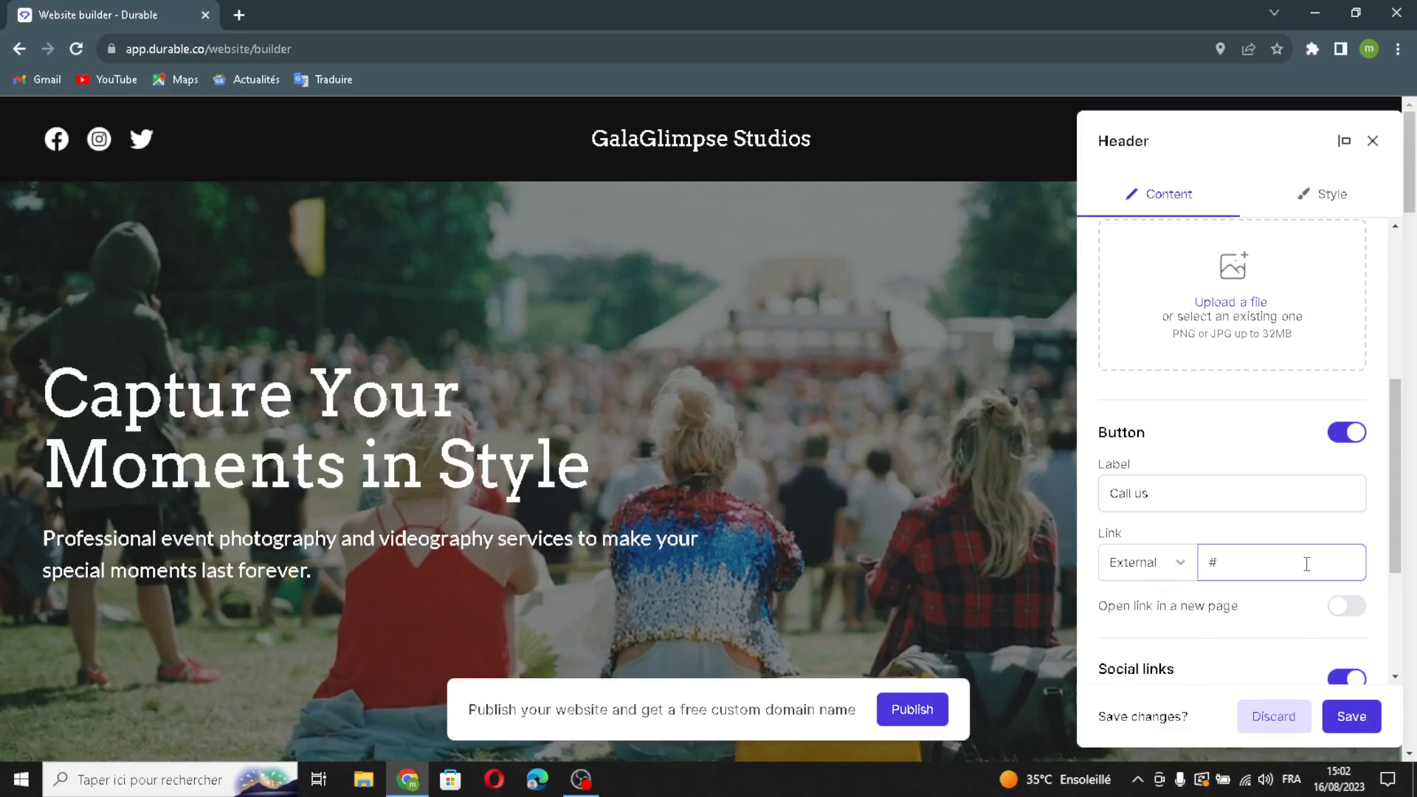
pyautogui.scroll(-1, 1255, 590)
pyautogui.scroll(-1, 1252, 584)
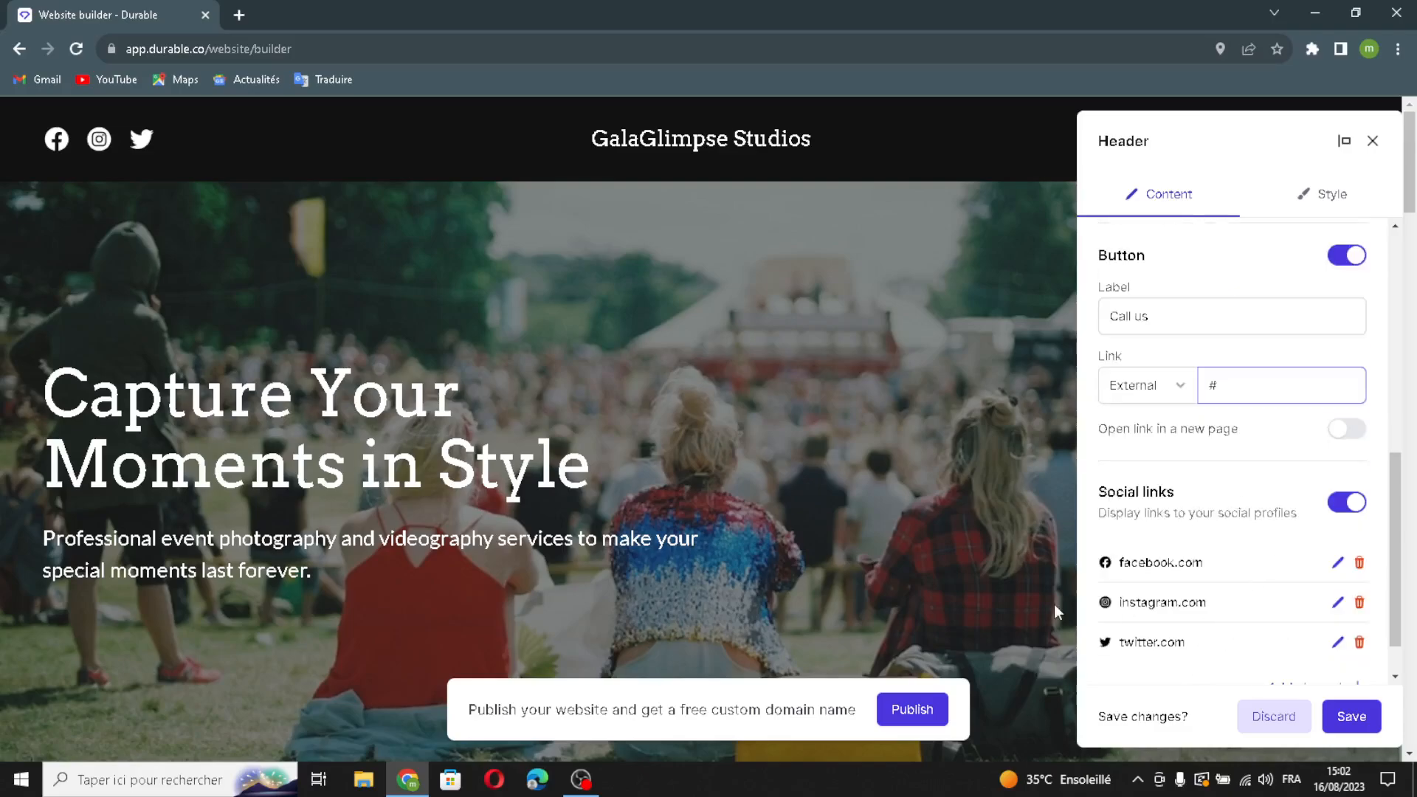
pyautogui.scroll(-1, 1161, 555)
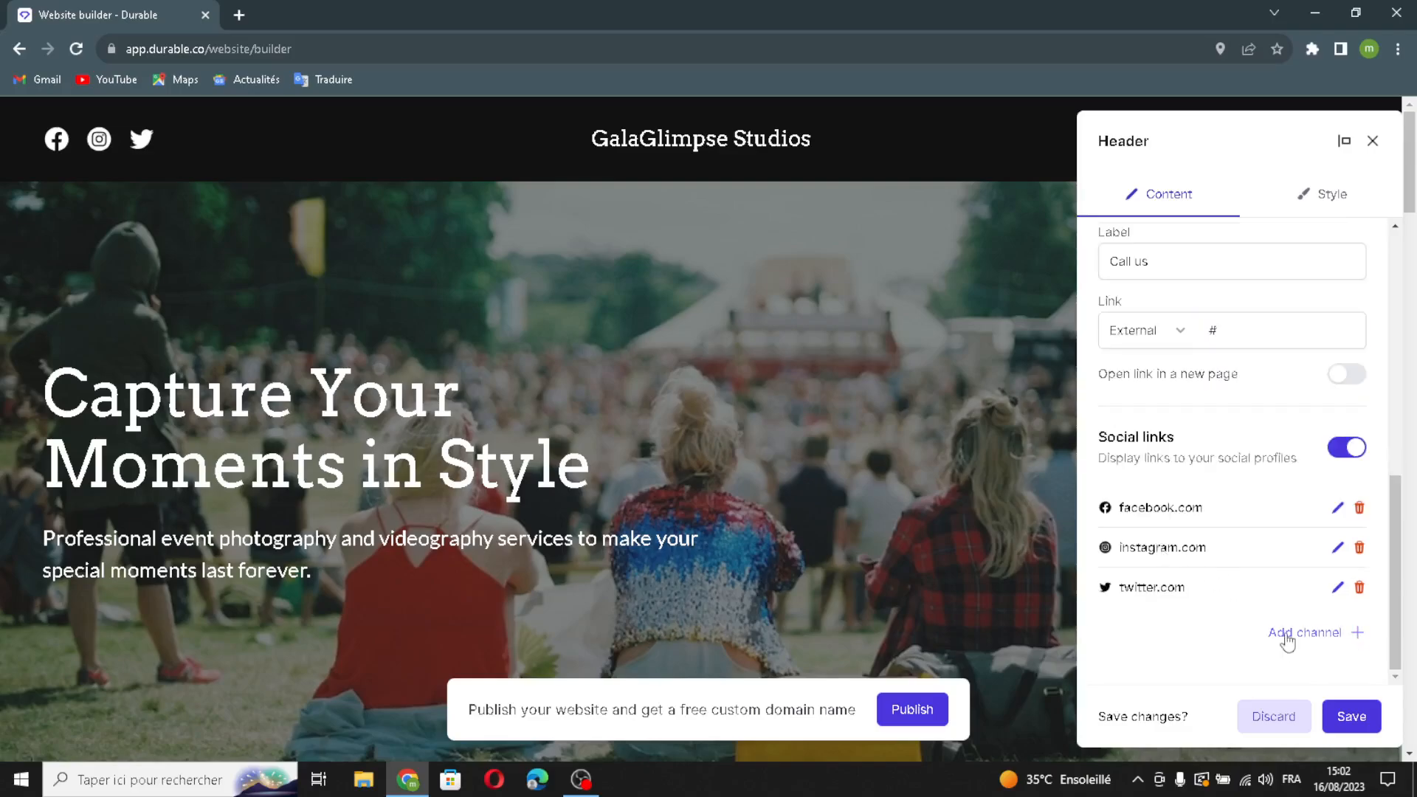
pyautogui.click(1288, 633)
pyautogui.click(587, 405)
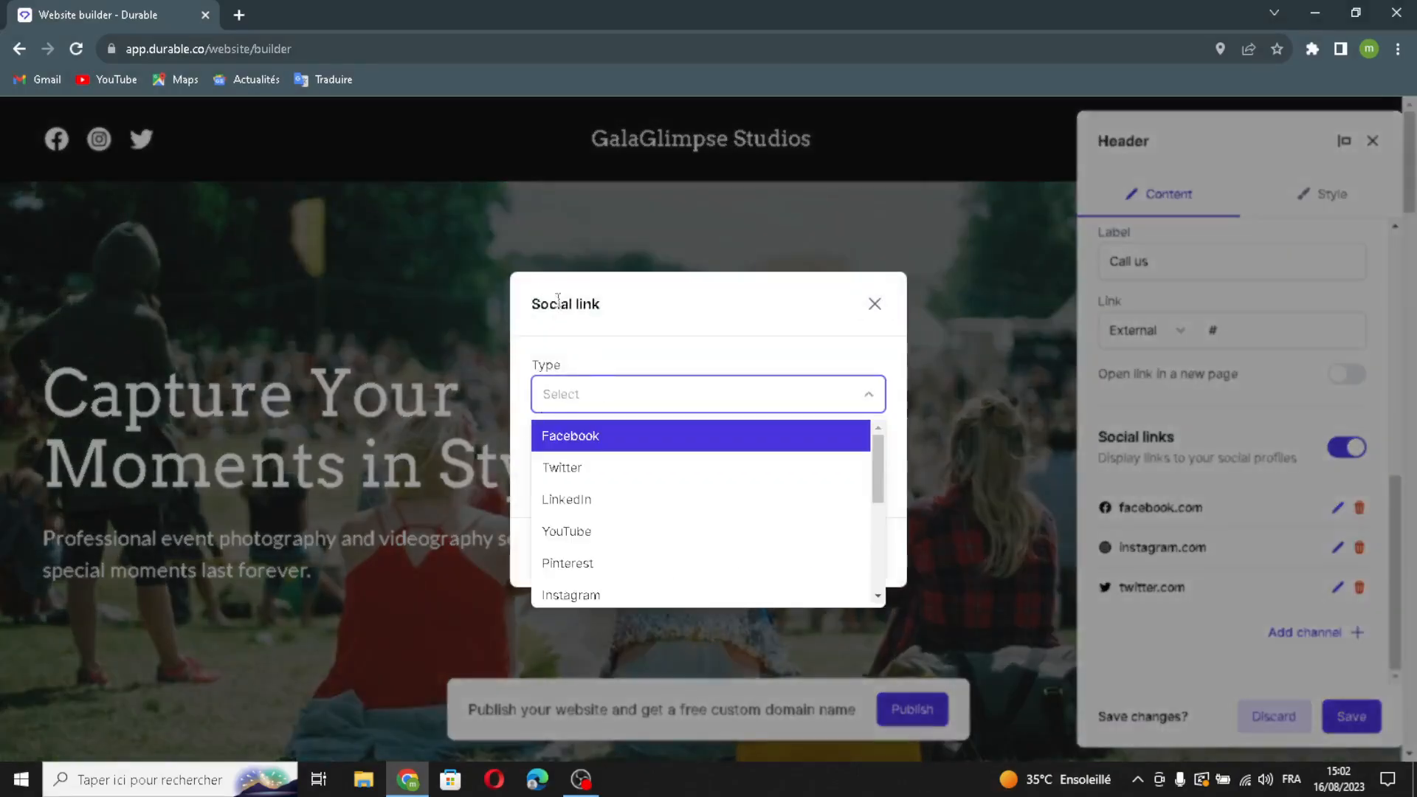
pyautogui.click(566, 383)
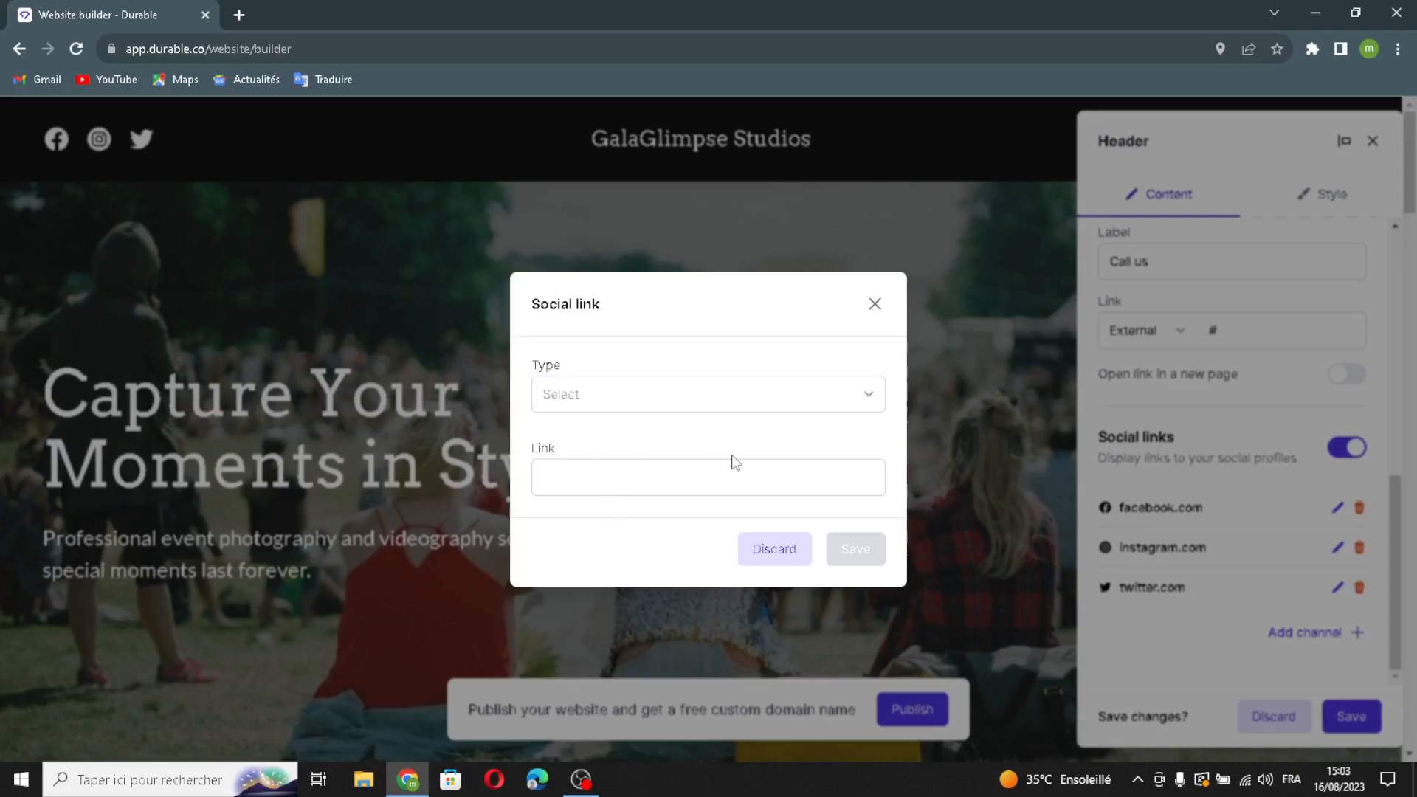
pyautogui.click(732, 478)
pyautogui.click(876, 305)
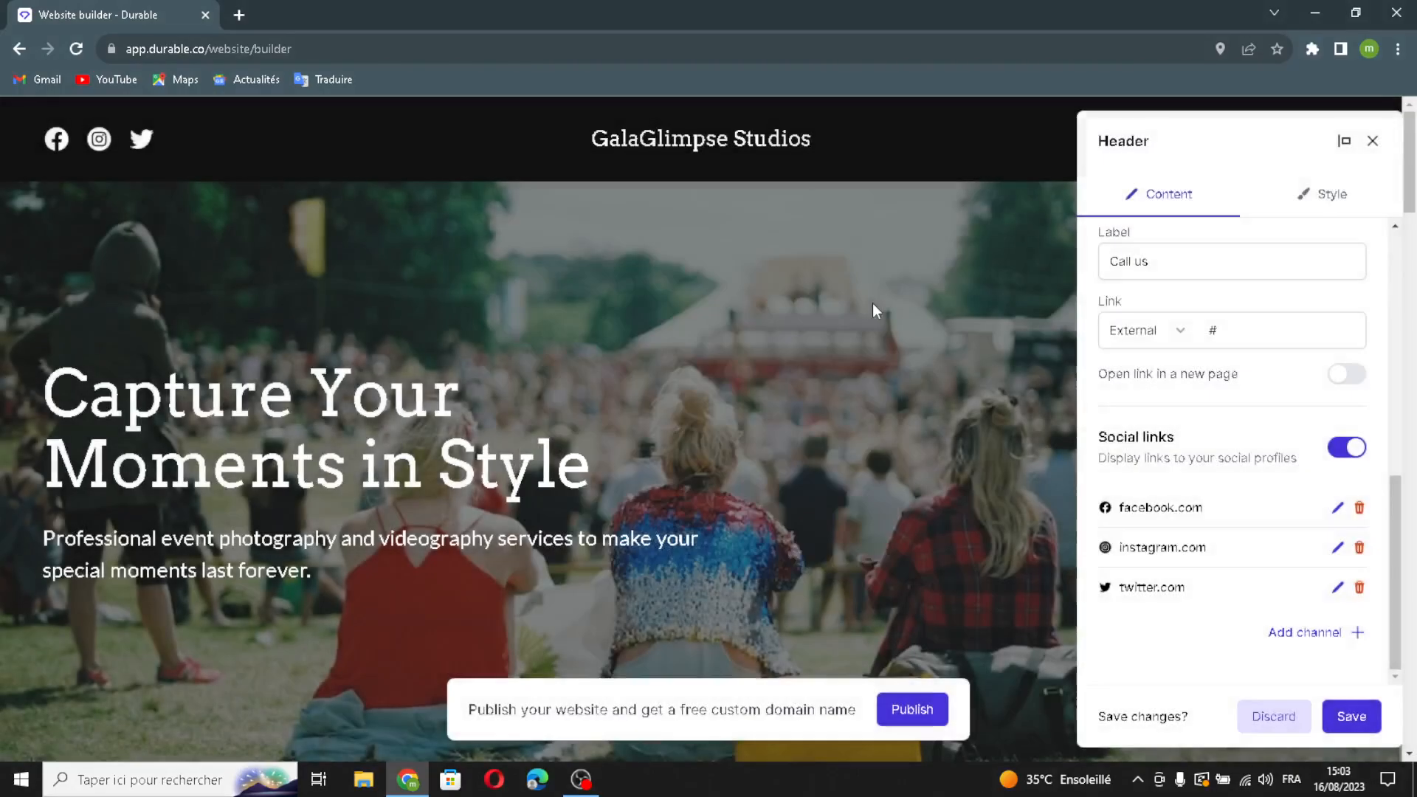
# Enable the full width and sticky options in the header's style settings.
pyautogui.click(1321, 194)
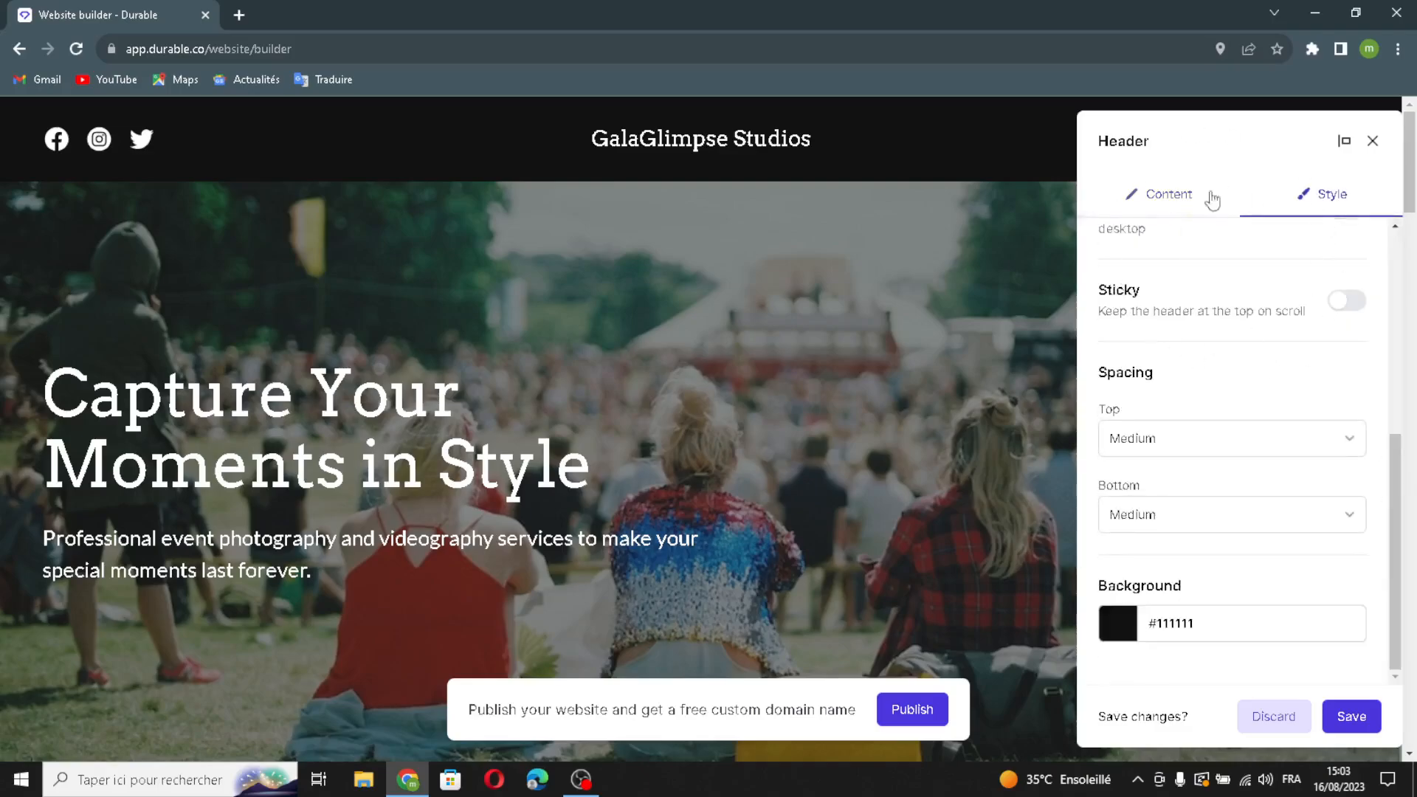
pyautogui.scroll(3, 1282, 446)
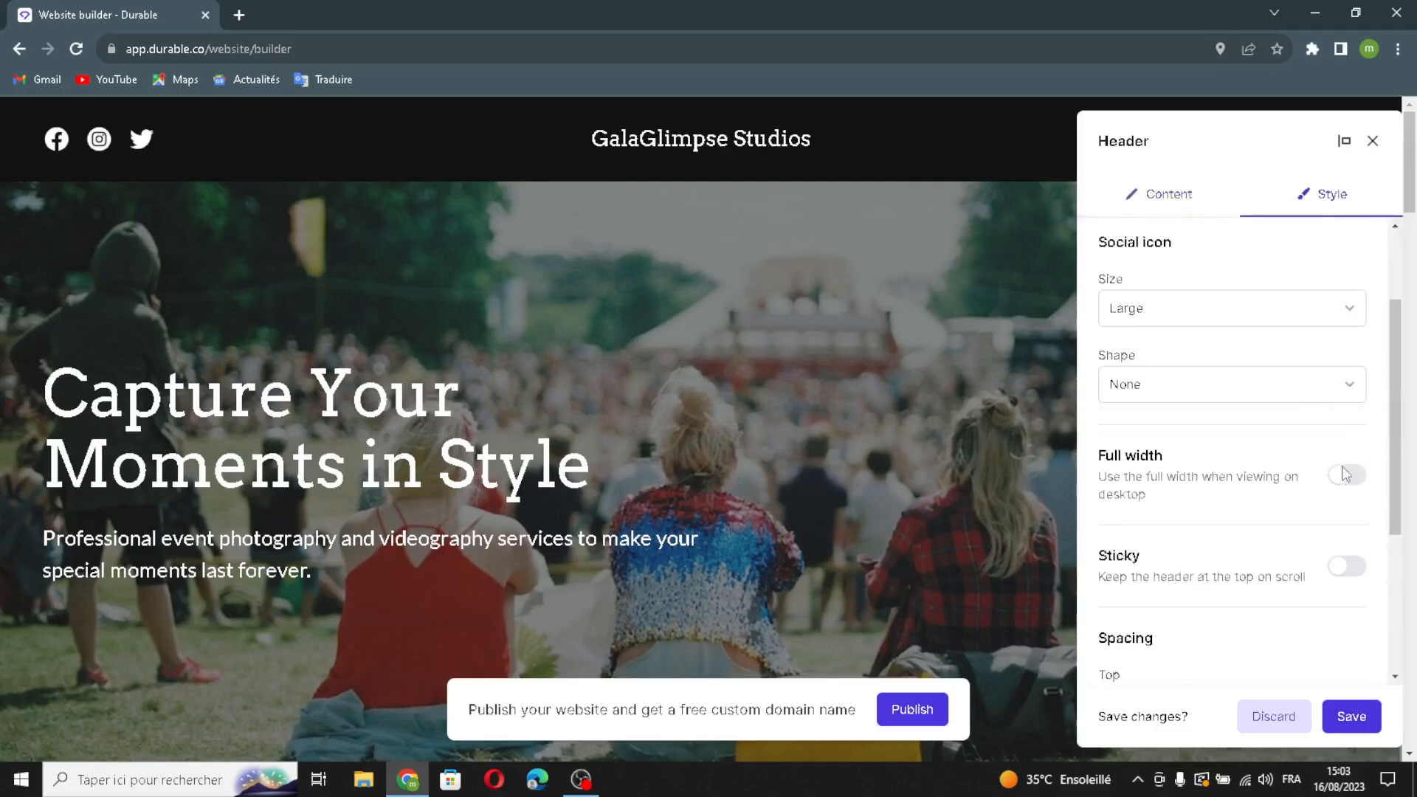
pyautogui.click(1355, 479)
pyautogui.click(1360, 569)
# Check the header's social icon size and shape options, keeping Large and None, and save the header changes.
pyautogui.scroll(2, 1240, 483)
pyautogui.click(1136, 440)
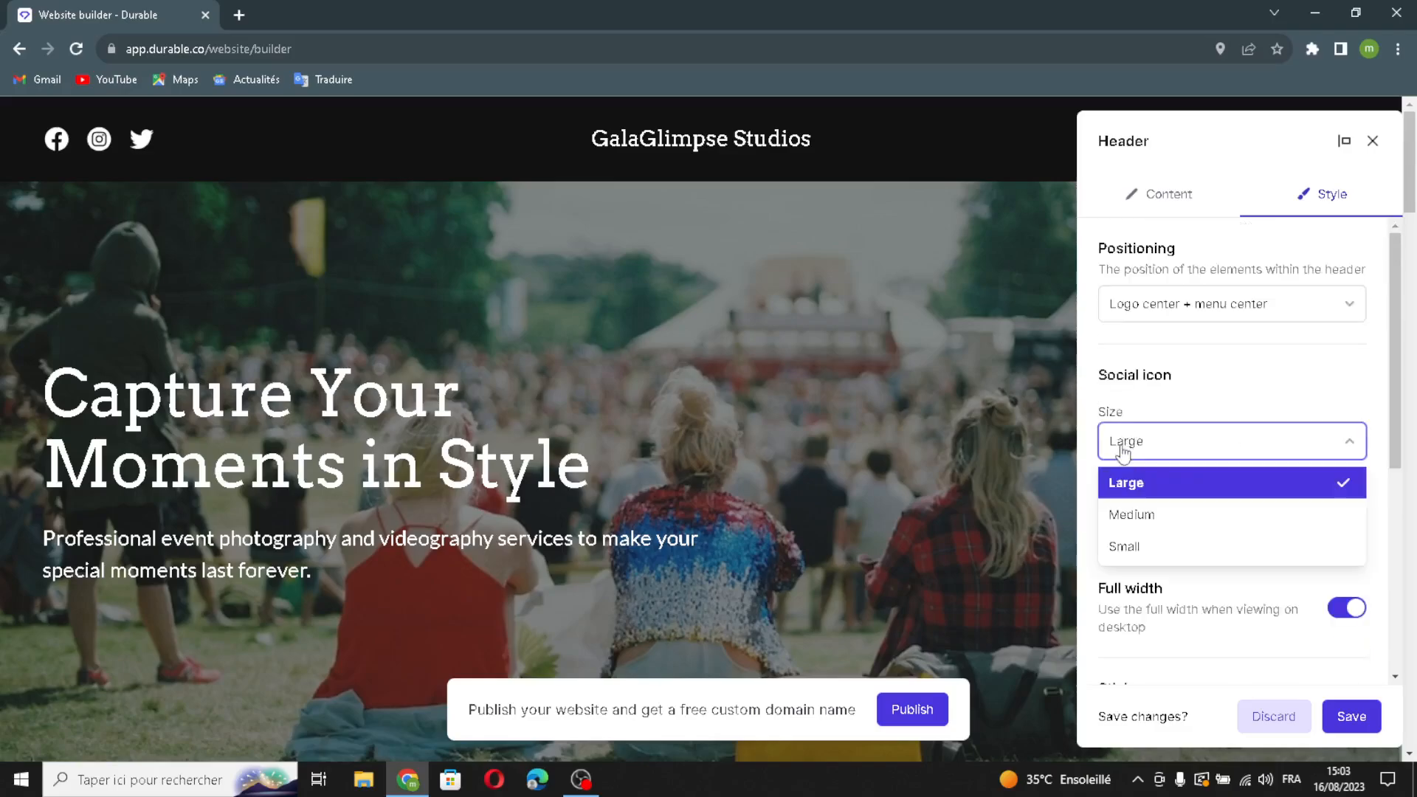
pyautogui.click(1144, 439)
pyautogui.click(1155, 519)
pyautogui.click(1155, 519)
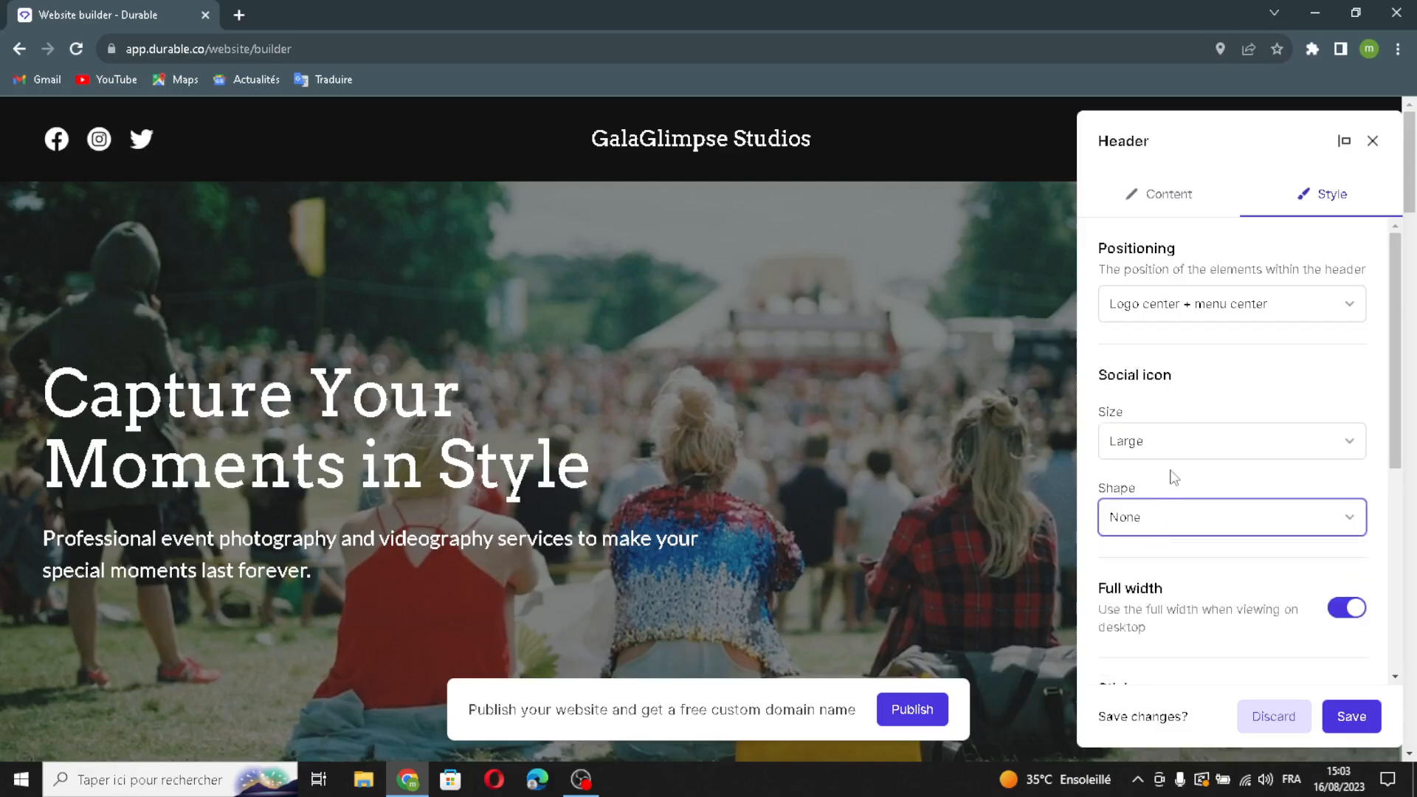
pyautogui.scroll(-3, 1173, 478)
pyautogui.scroll(-2, 1174, 479)
pyautogui.click(1352, 715)
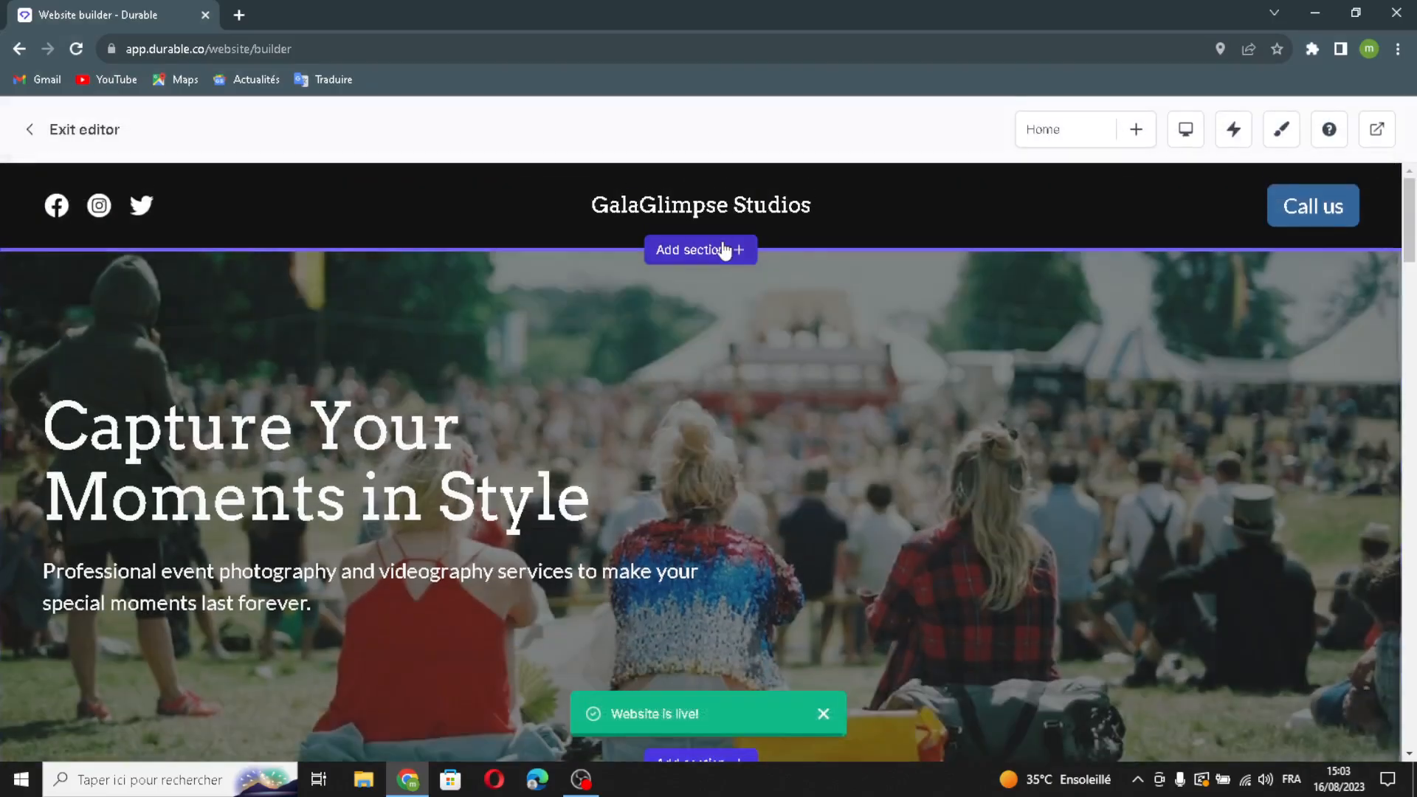
pyautogui.click(724, 251)
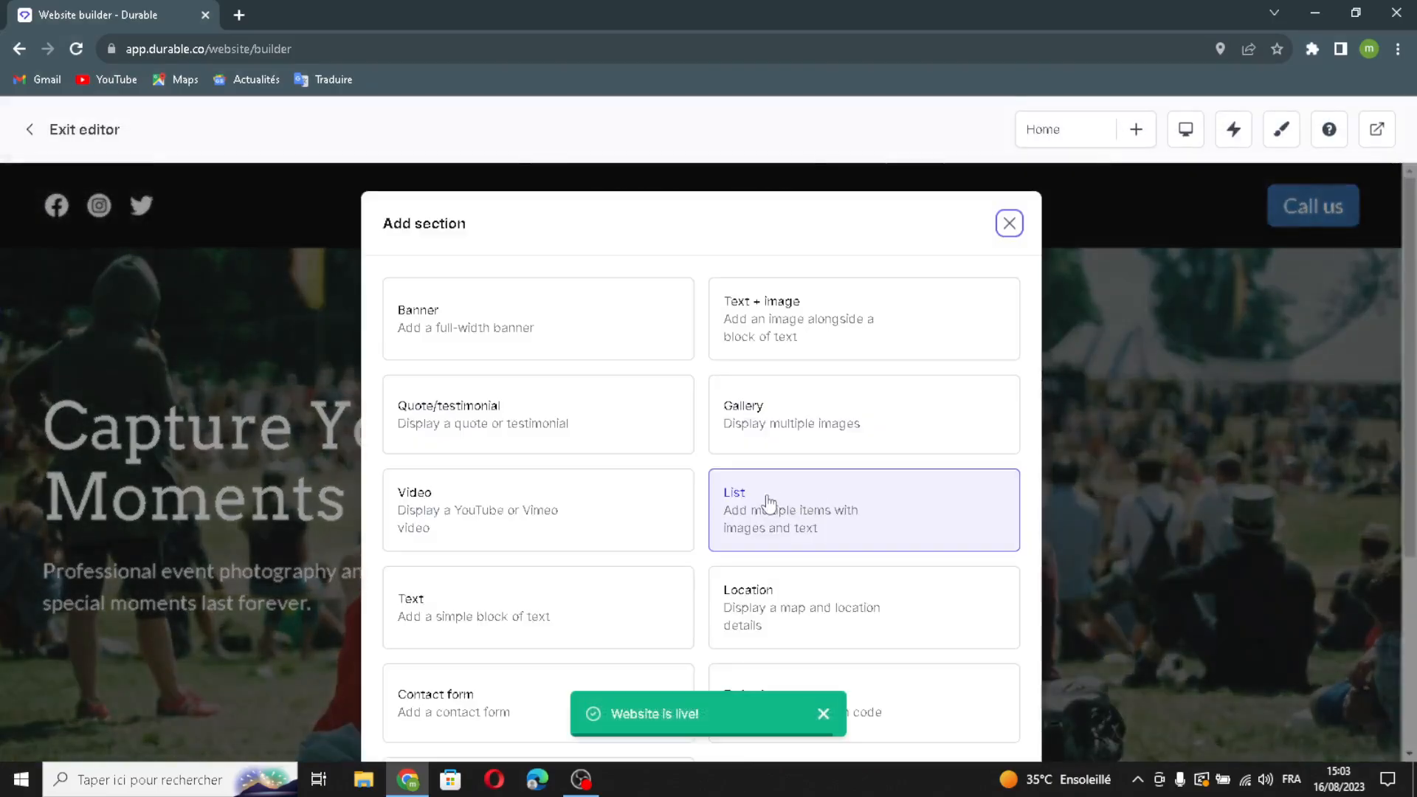
pyautogui.scroll(-4, 738, 413)
pyautogui.scroll(4, 791, 509)
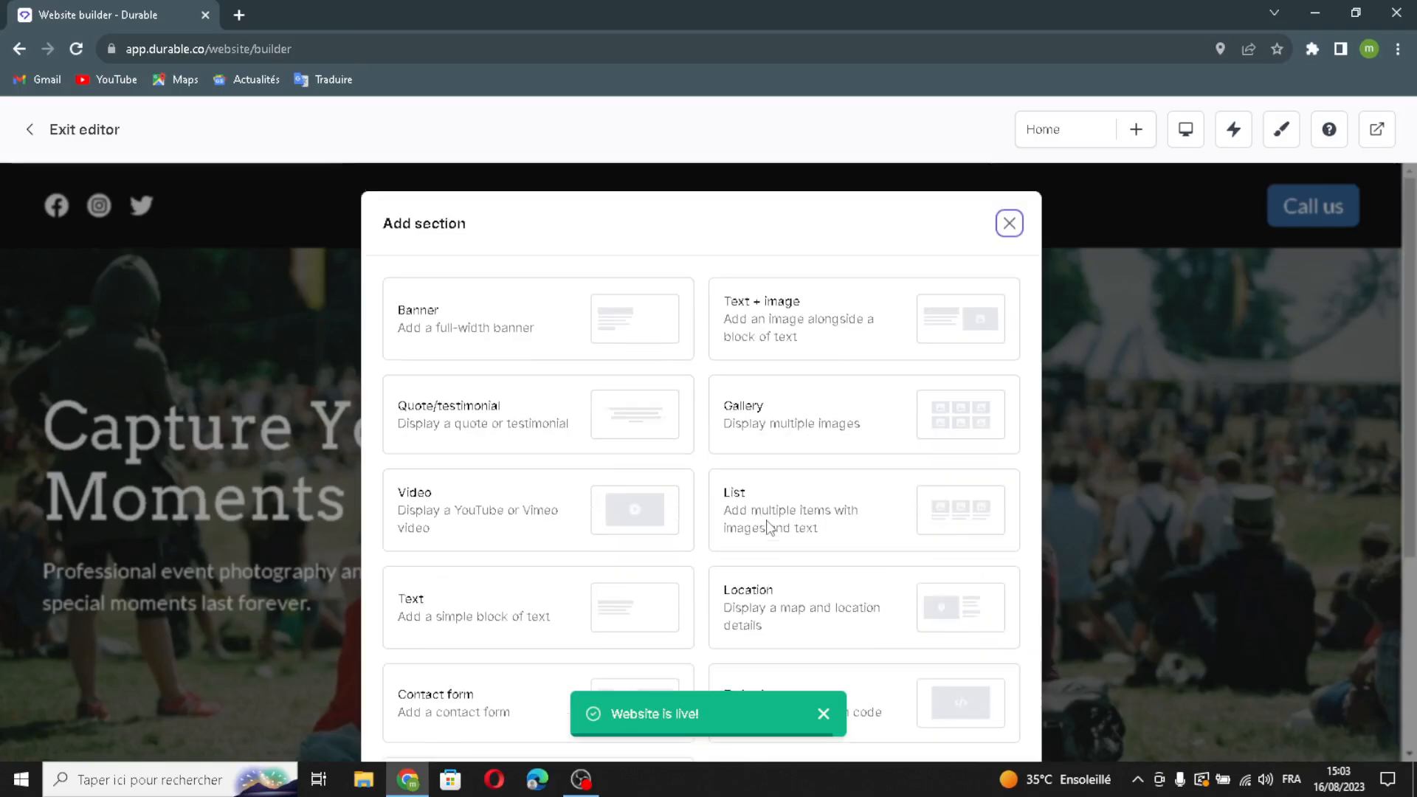
pyautogui.click(1008, 223)
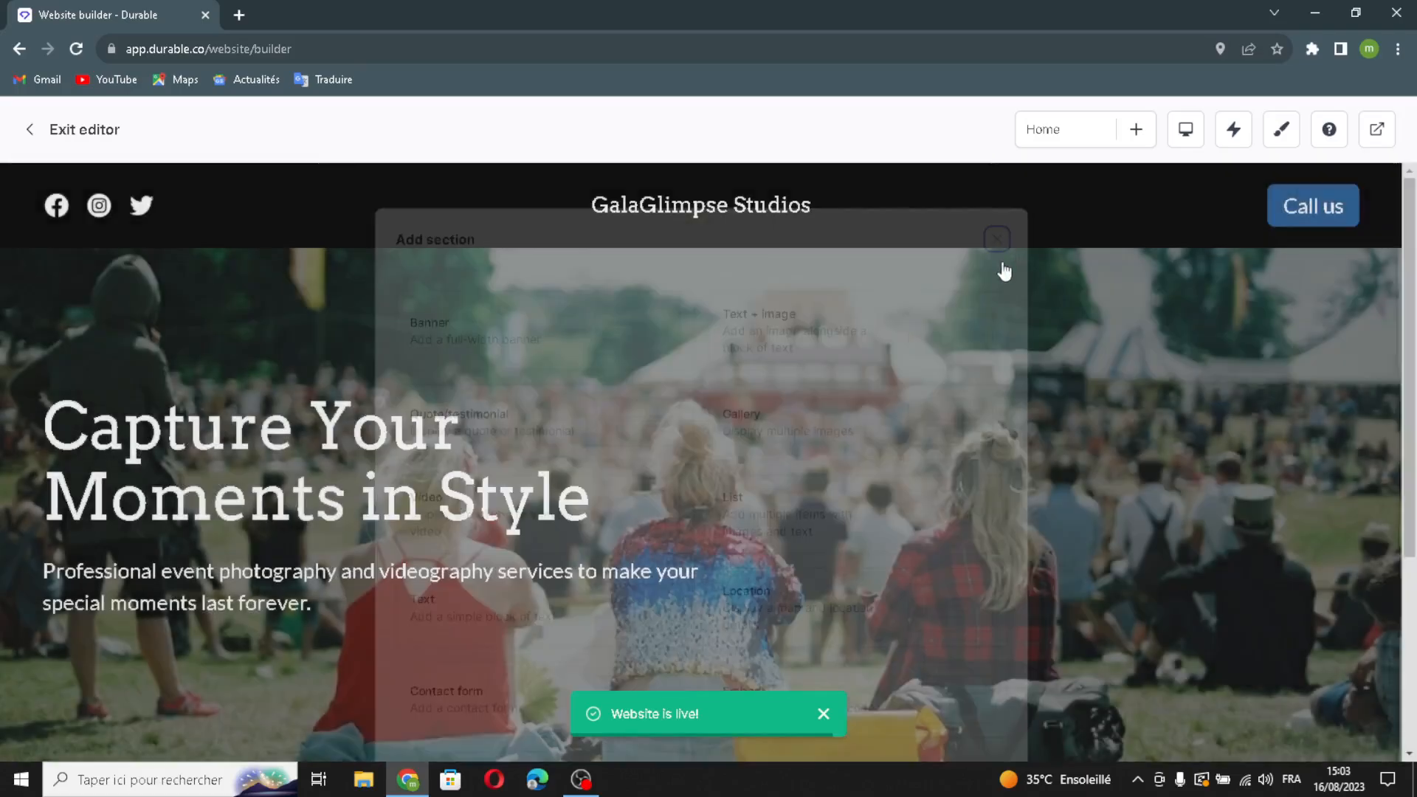
# Open the main banner for editing and regenerate its heading with AI.
pyautogui.scroll(-5, 910, 384)
pyautogui.scroll(6, 910, 384)
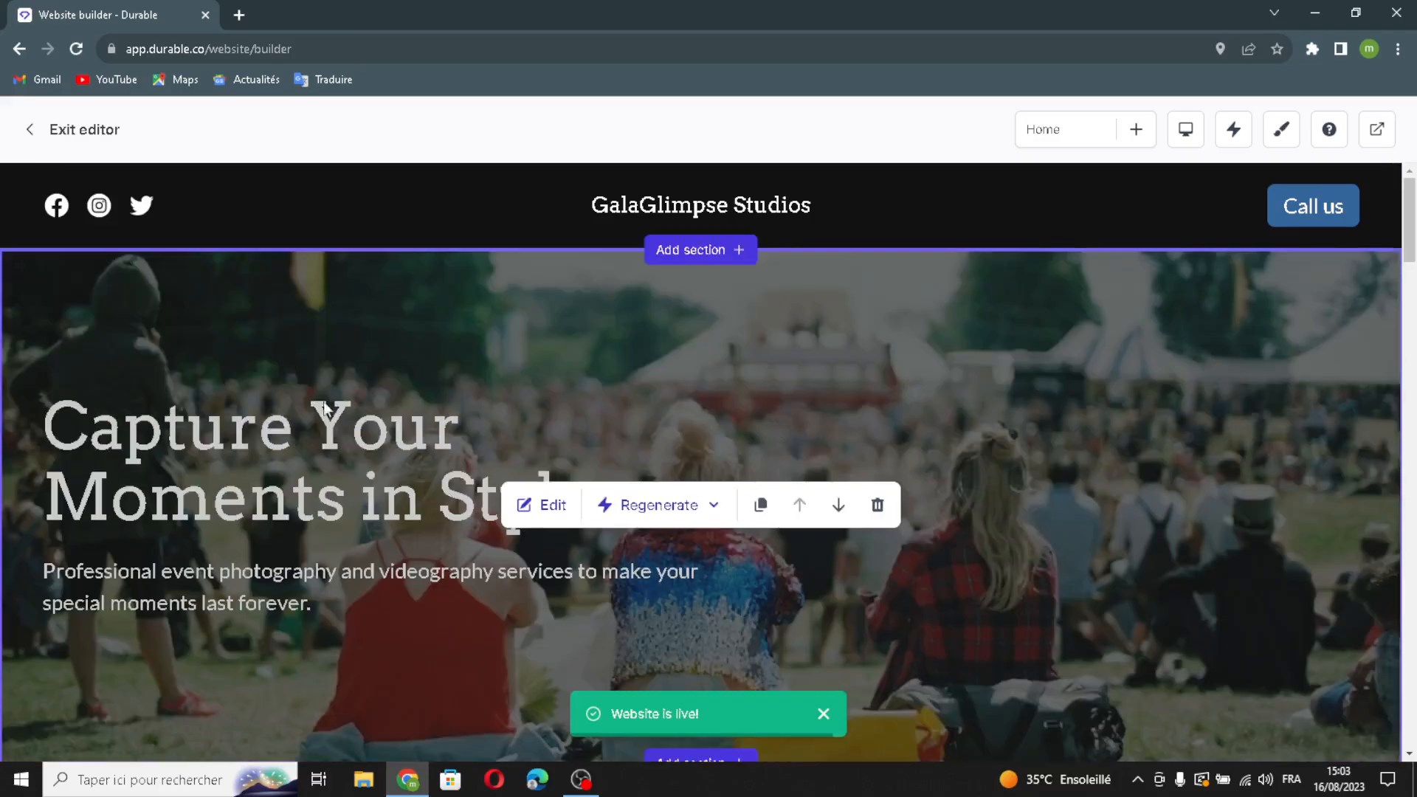
pyautogui.click(521, 508)
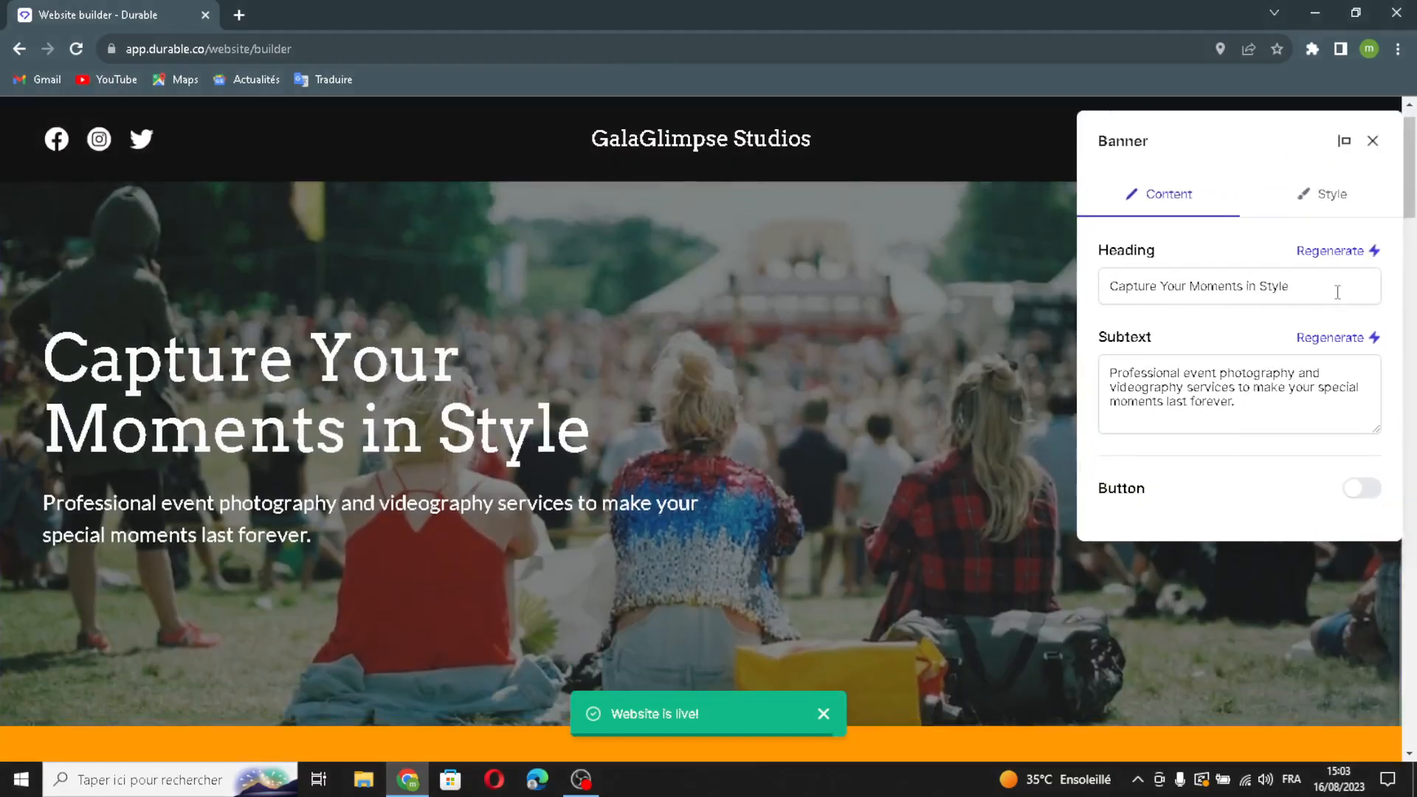
pyautogui.tripleClick(1338, 291)
pyautogui.click(1368, 281)
pyautogui.click(1373, 250)
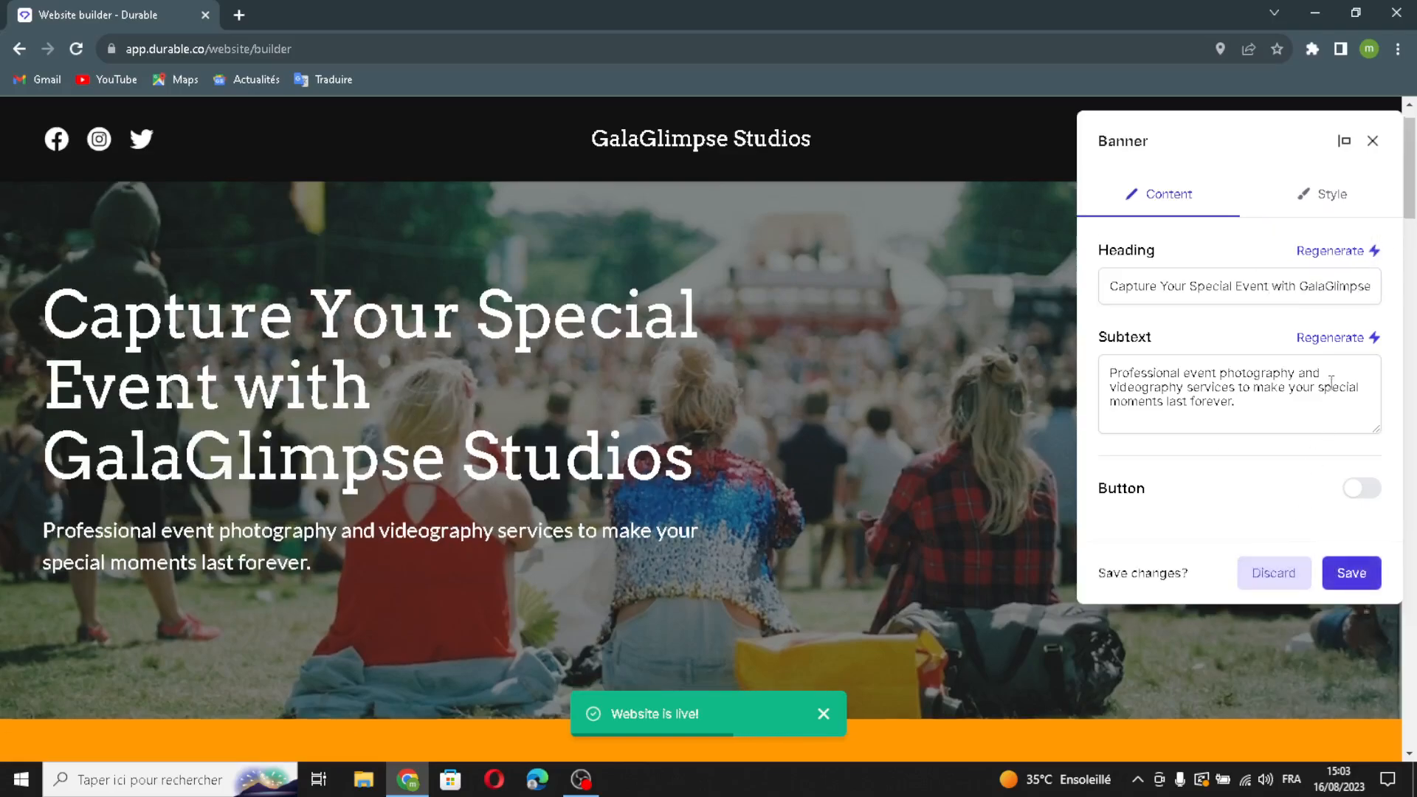
# Regenerate the banner's subtext with AI.
pyautogui.moveTo(1287, 422)
pyautogui.mouseDown()
pyautogui.moveTo(1175, 387)
pyautogui.moveTo(1292, 423)
pyautogui.mouseUp()
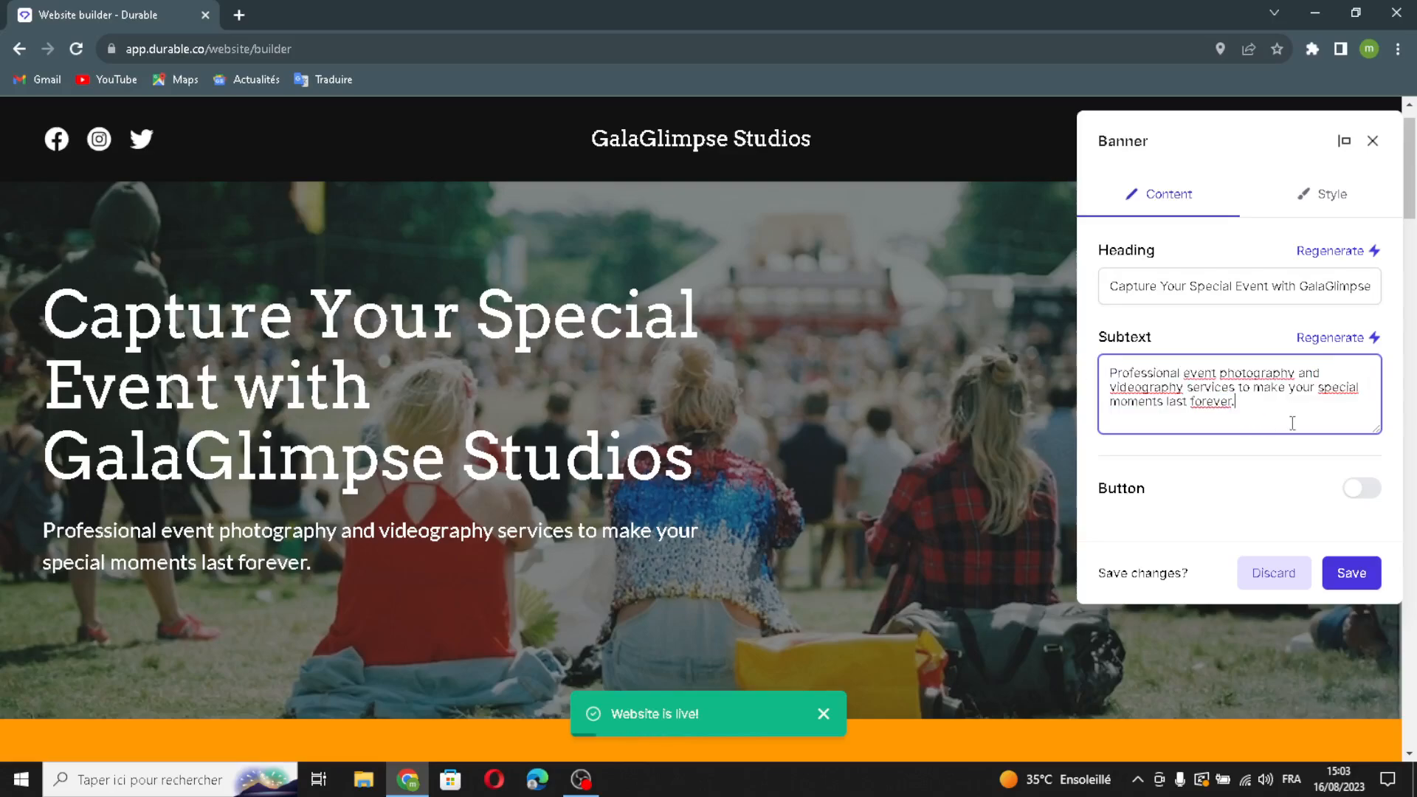
pyautogui.click(1334, 338)
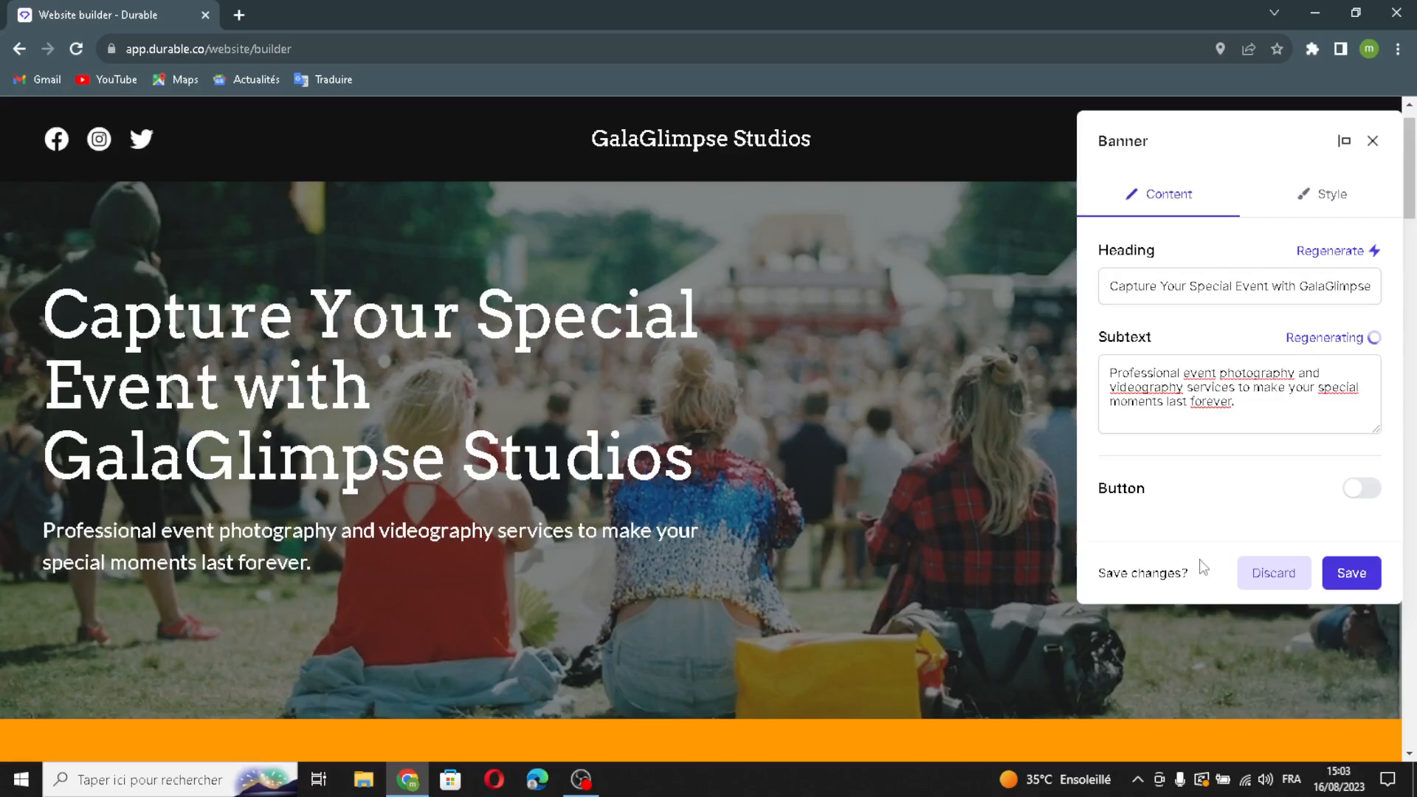
# Enable the banner's button to check its label and link fields, disable it again, and save the banner changes.
pyautogui.click(1360, 489)
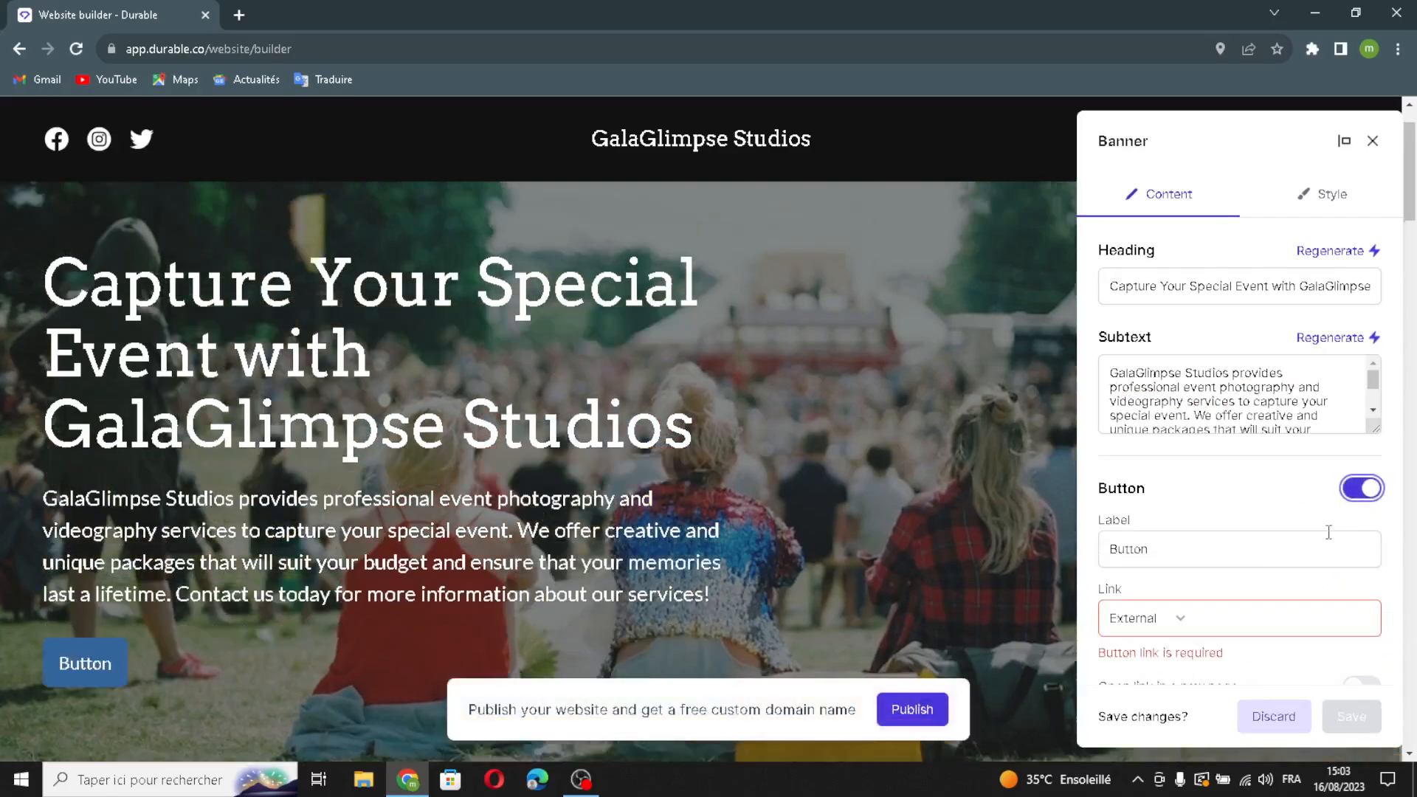
pyautogui.click(1233, 549)
pyautogui.moveTo(1233, 549); pyautogui.dragTo(1137, 556)
pyautogui.click(1247, 619)
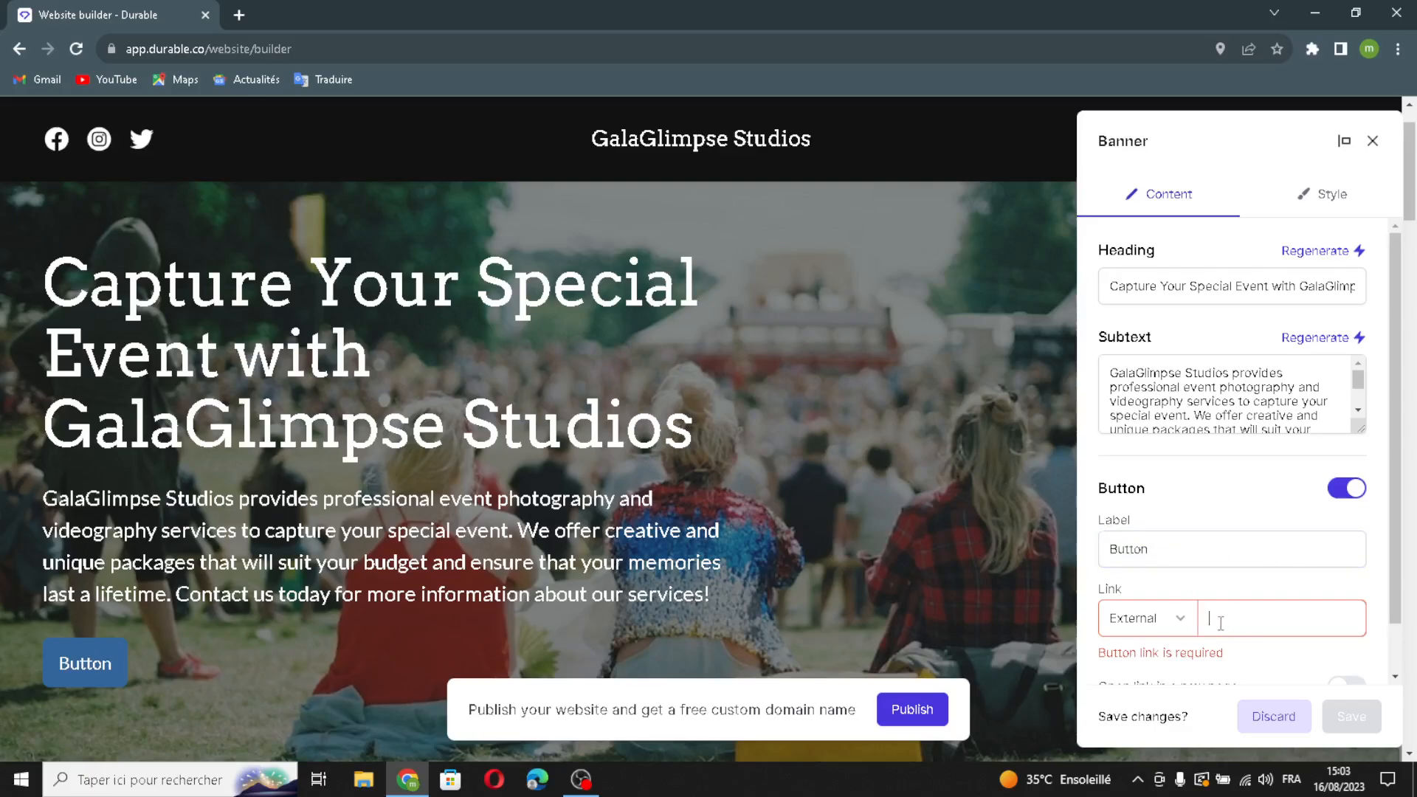
pyautogui.scroll(-1, 1320, 664)
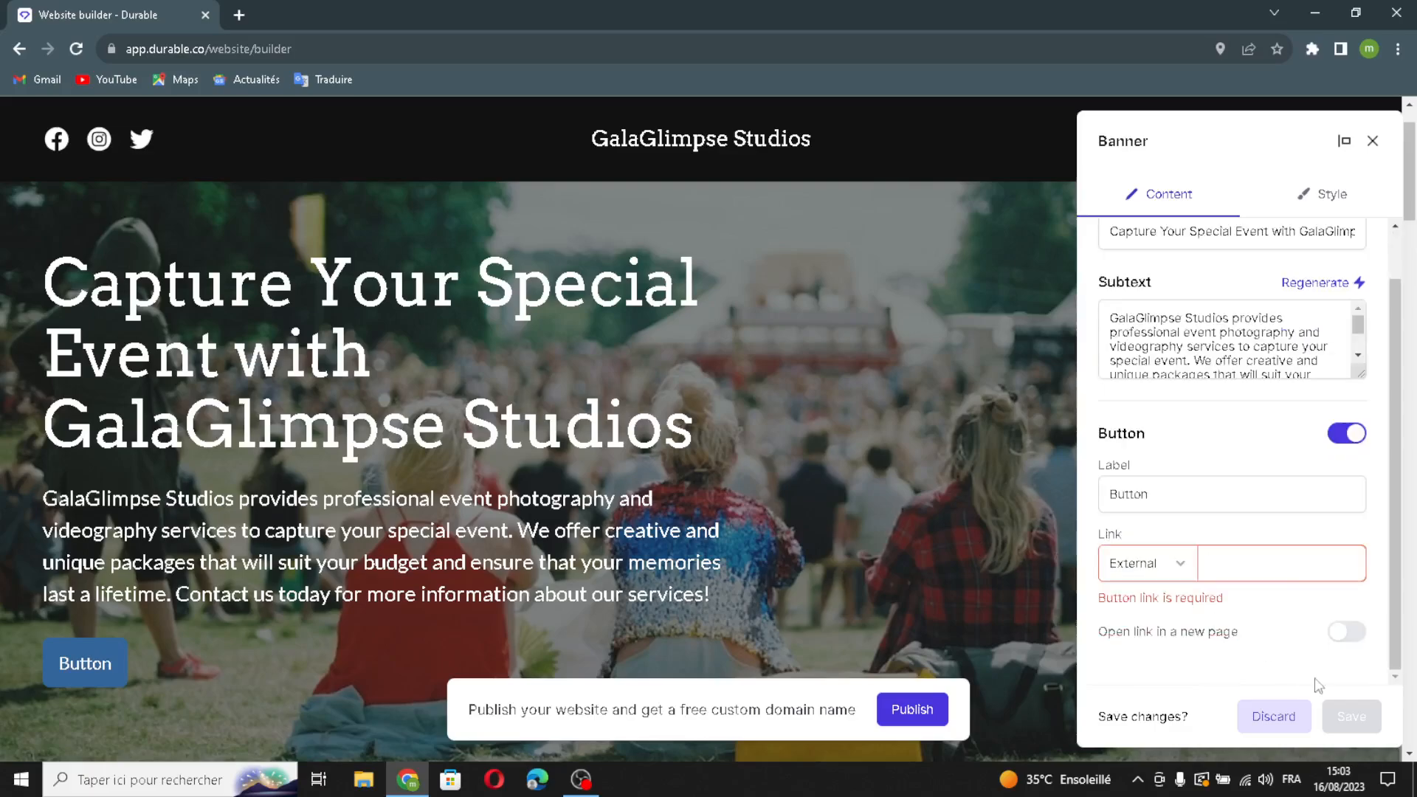
pyautogui.click(1347, 433)
pyautogui.click(1351, 573)
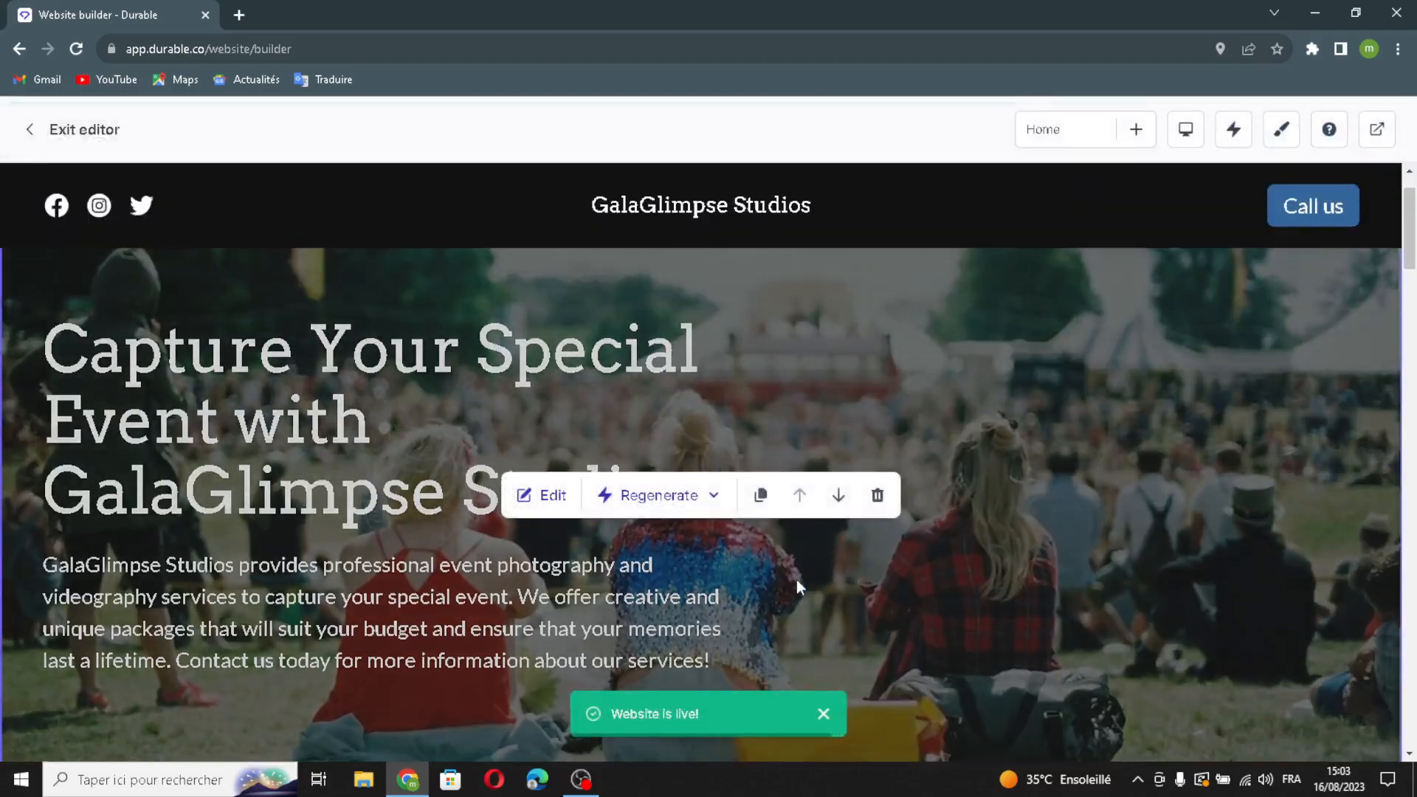
# Open the Our Work gallery section for editing and generate an additional gallery image with AI.
pyautogui.scroll(-10, 796, 579)
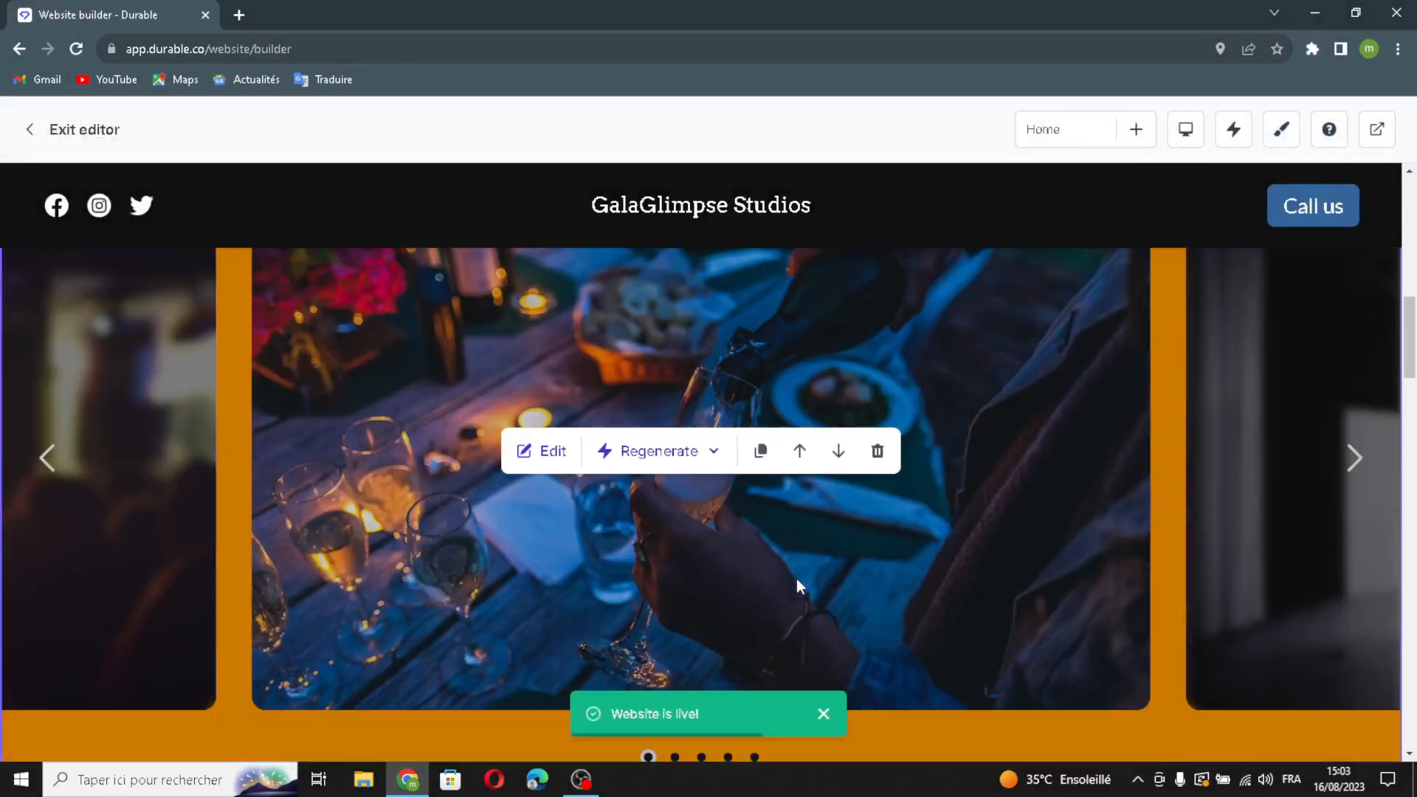
pyautogui.scroll(-2, 796, 578)
pyautogui.scroll(1, 796, 579)
pyautogui.click(524, 362)
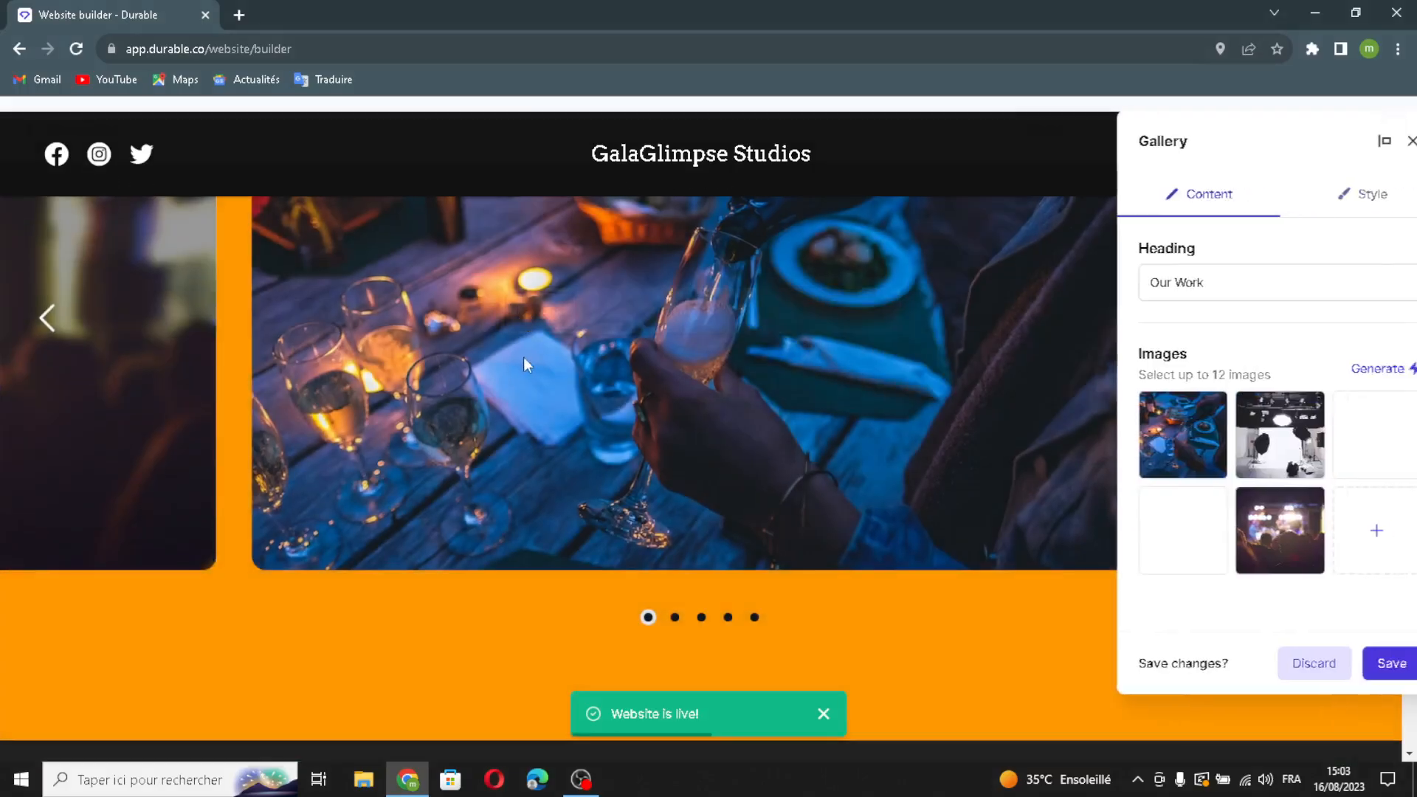
pyautogui.click(1148, 282)
pyautogui.click(1362, 371)
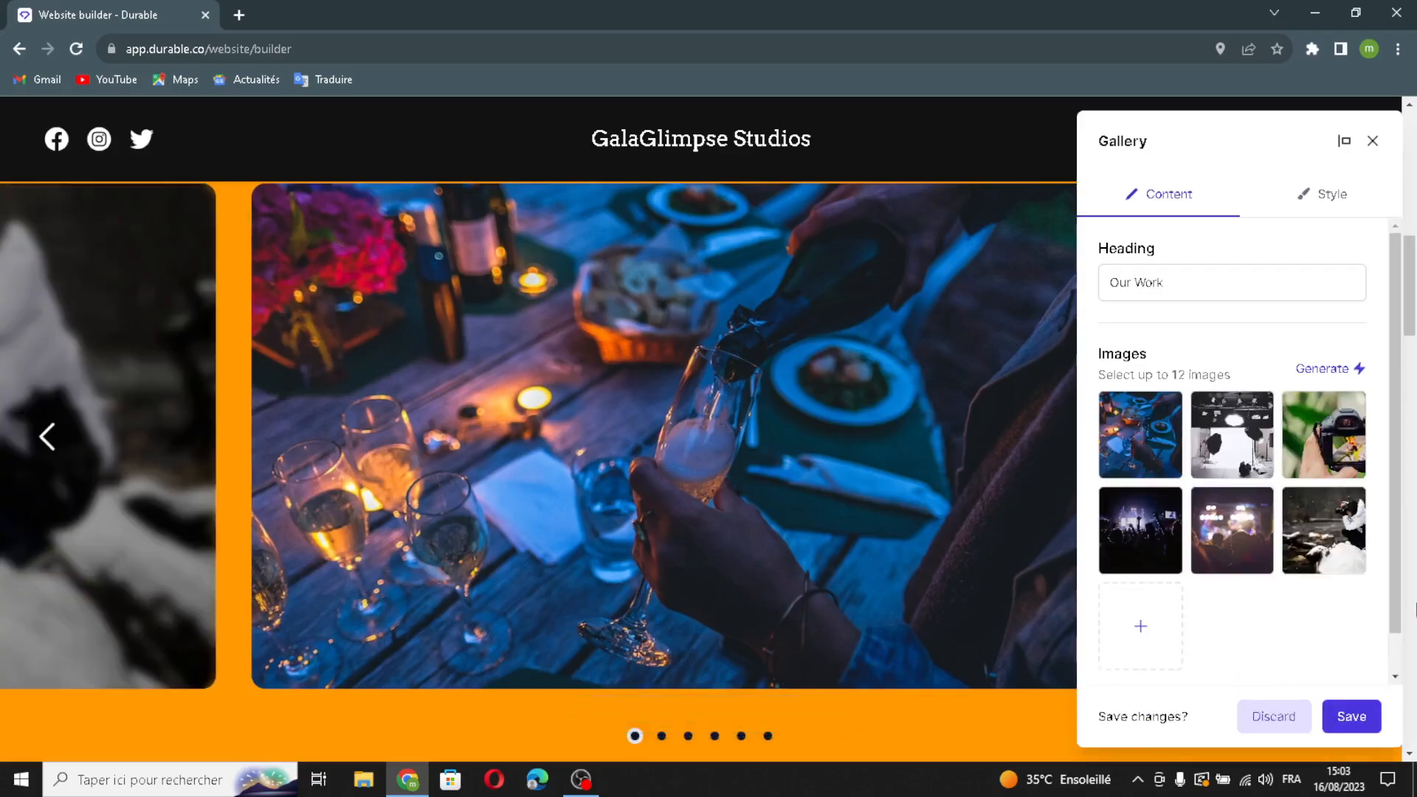
# Start an image upload for the gallery and search Google for "event photography" in a new browser tab.
pyautogui.click(1165, 647)
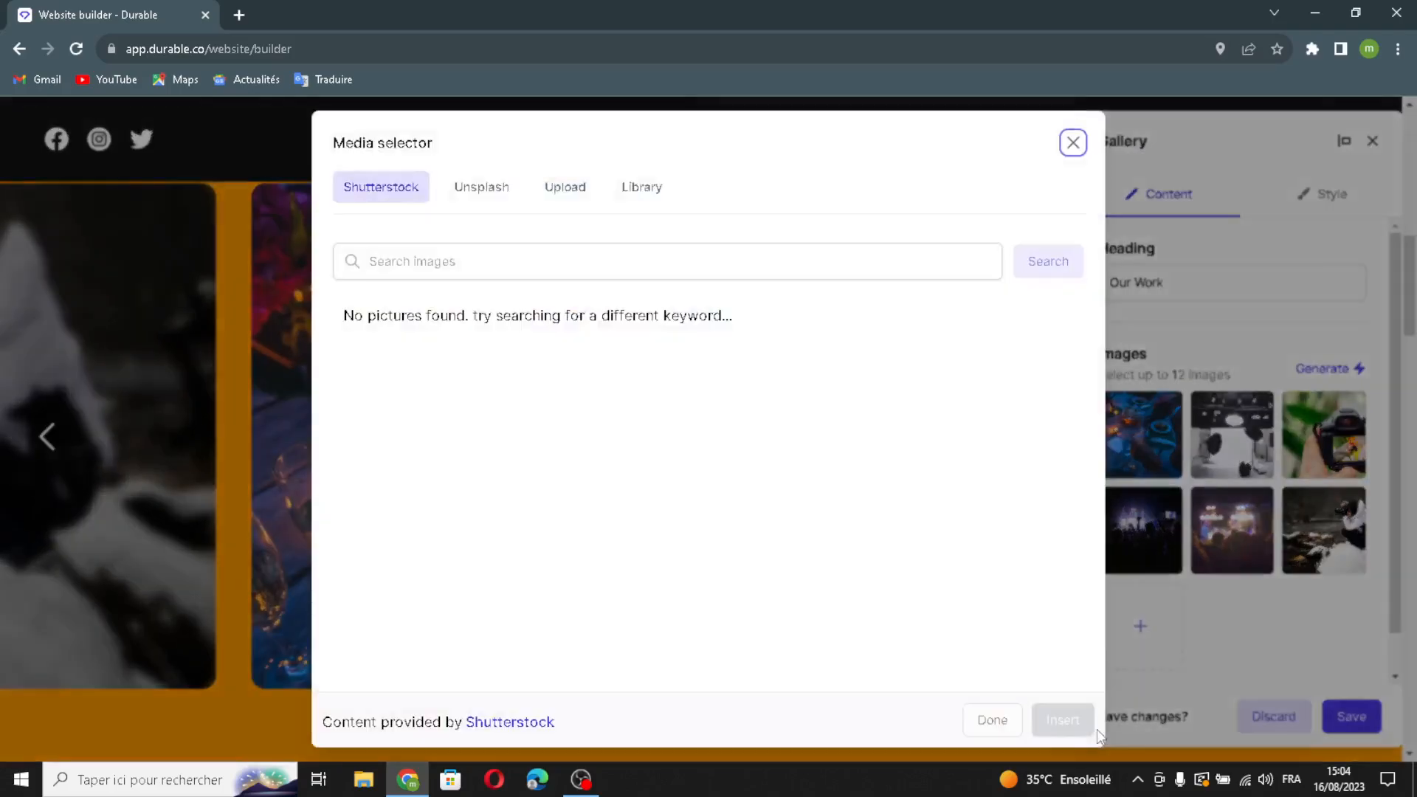
pyautogui.click(570, 196)
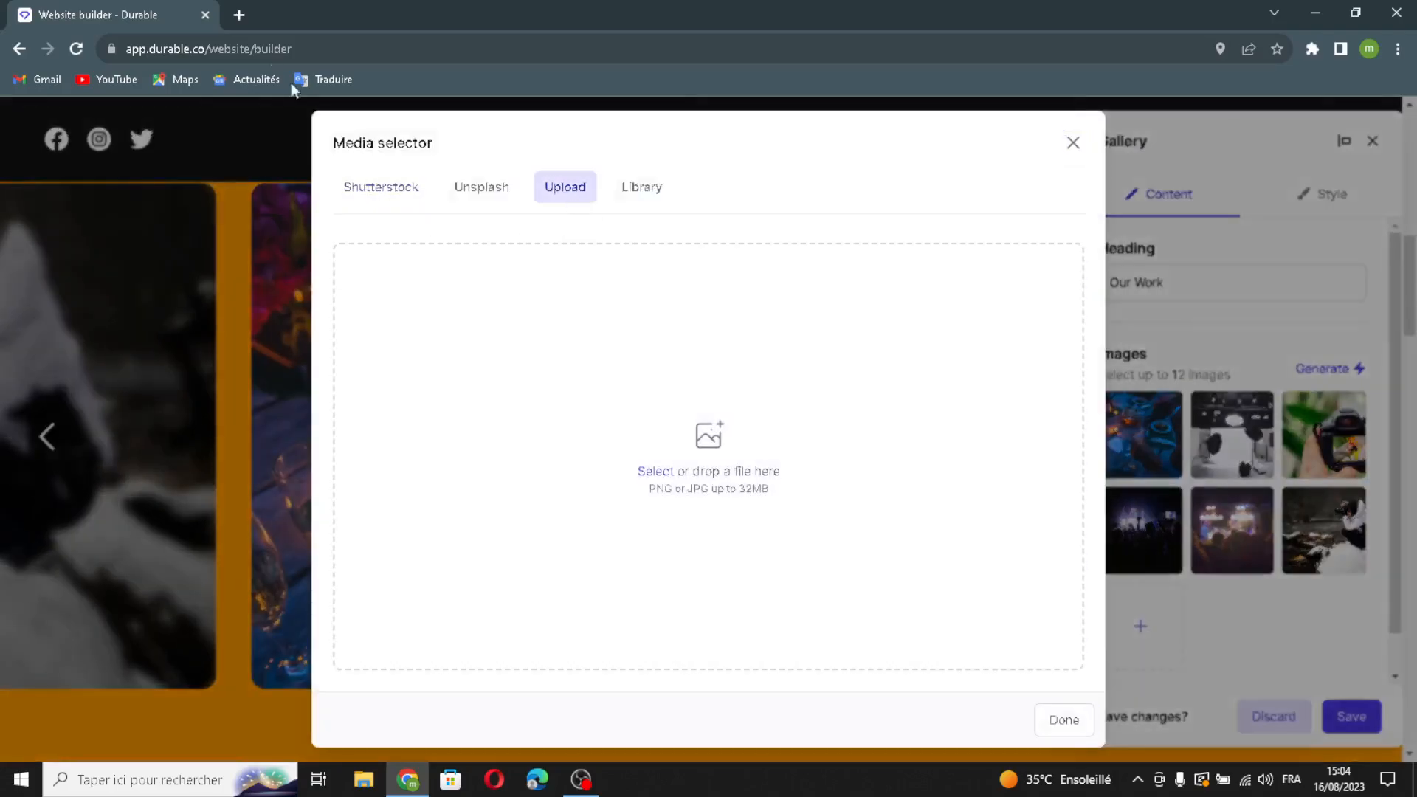
pyautogui.click(247, 20)
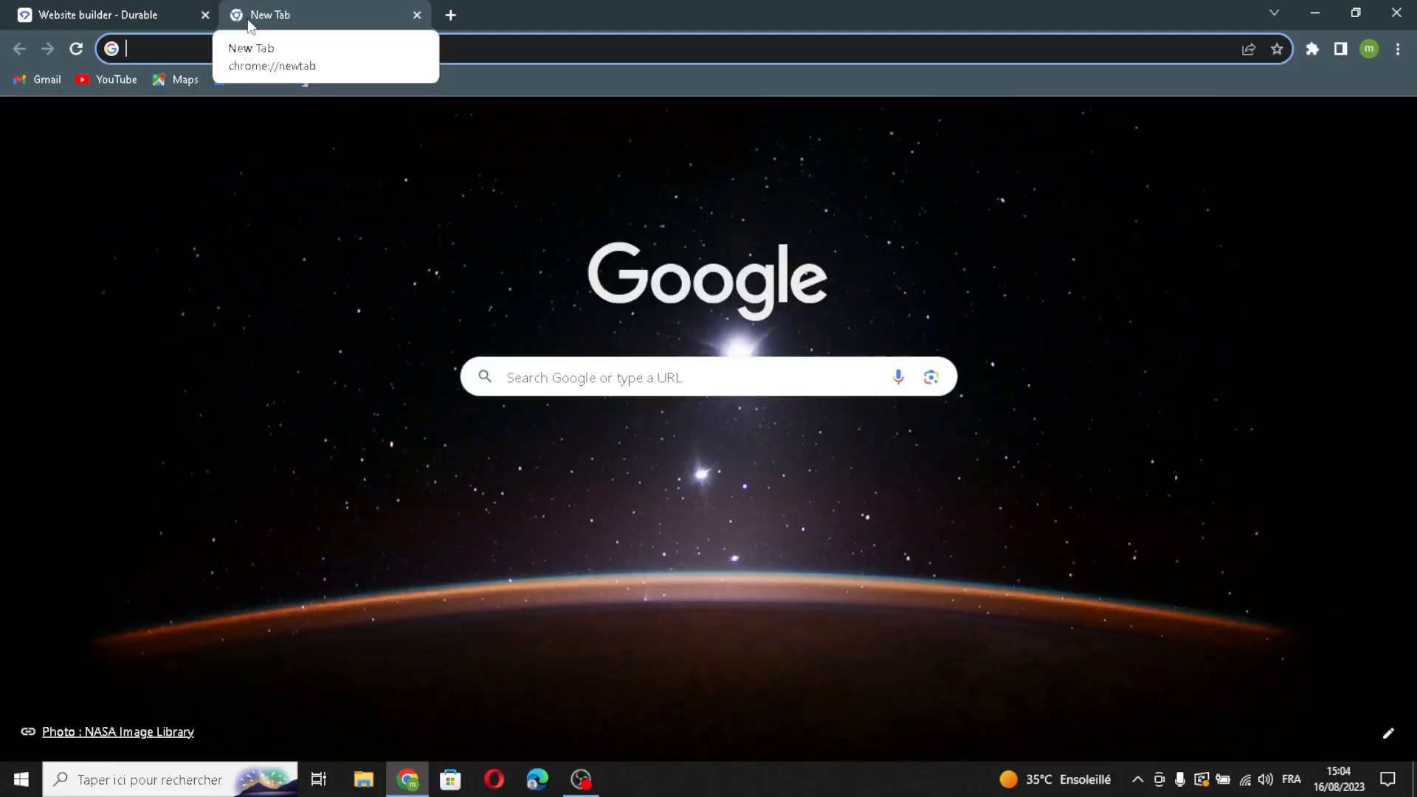
pyautogui.write('event ')
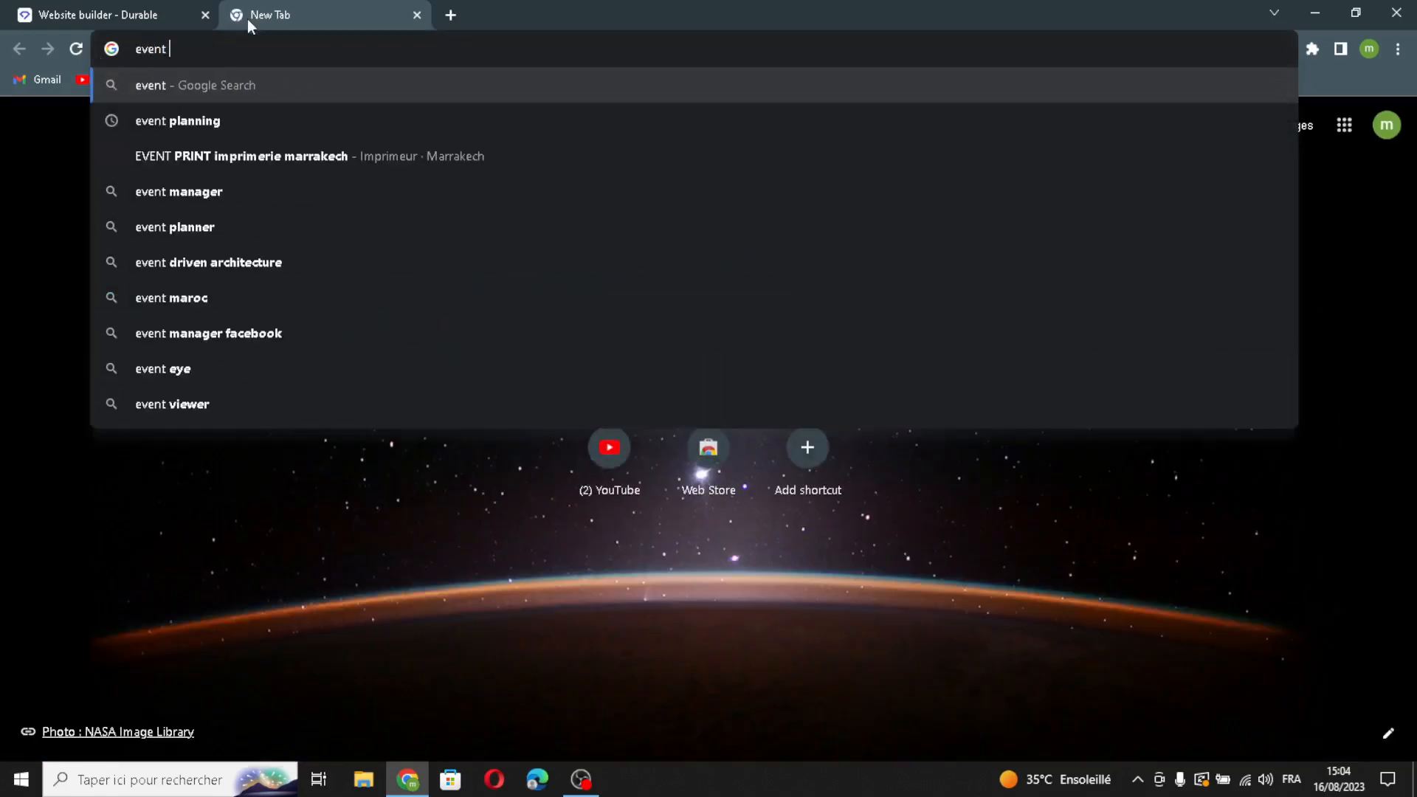
pyautogui.write('photo')
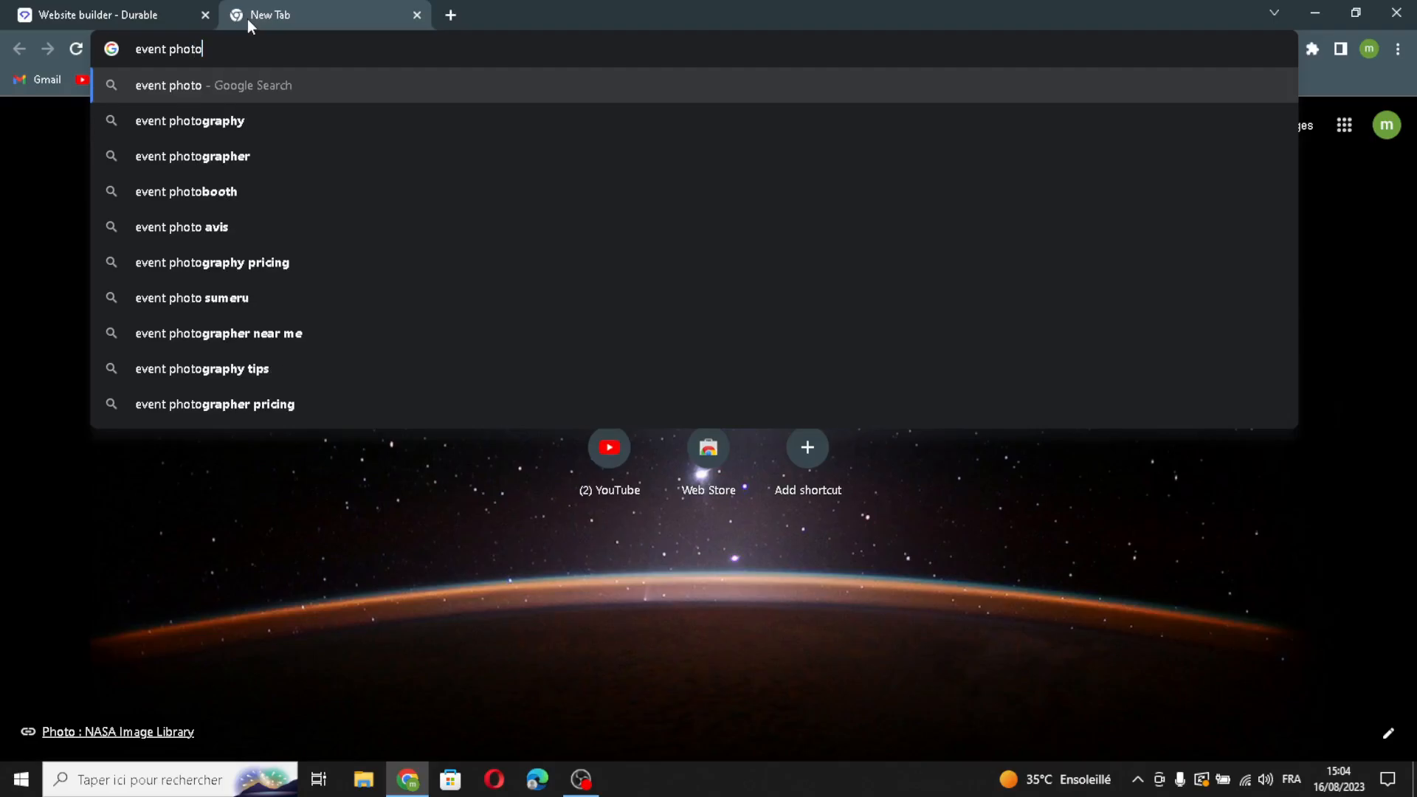
pyautogui.write('graphy')
pyautogui.press('Return')
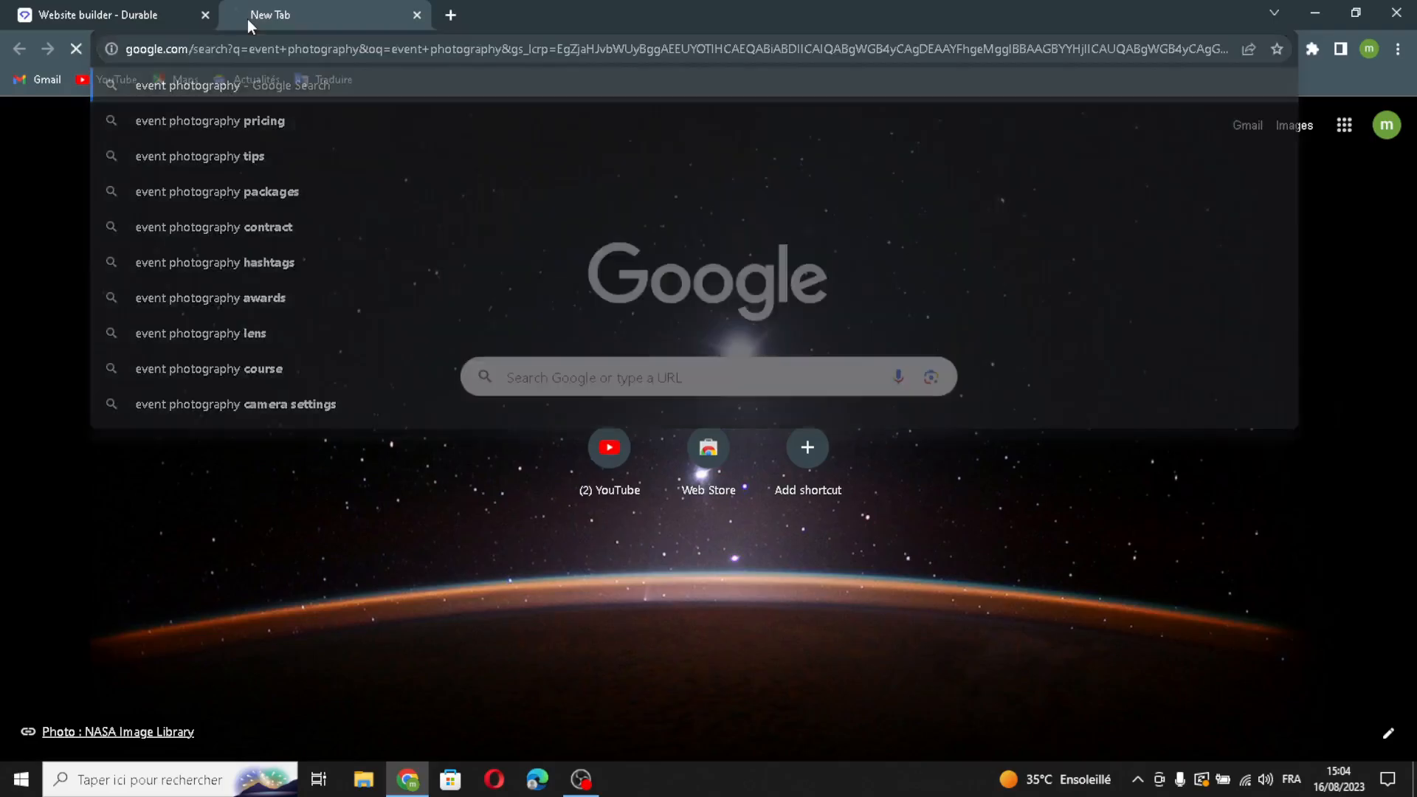
# Show the image results and upload the Snappr concert photo from them to the gallery.
pyautogui.click(229, 194)
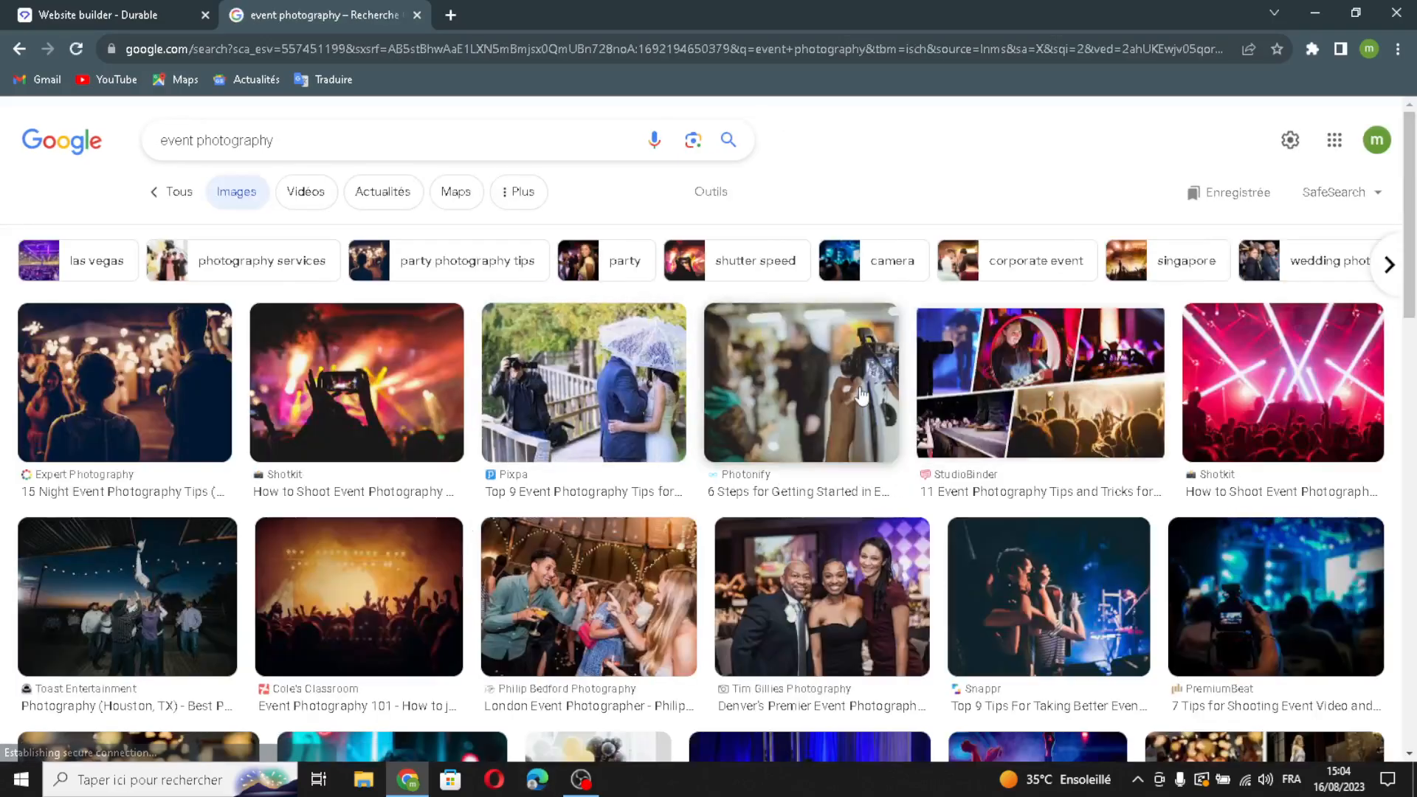
pyautogui.moveTo(1093, 596); pyautogui.dragTo(385, 24)
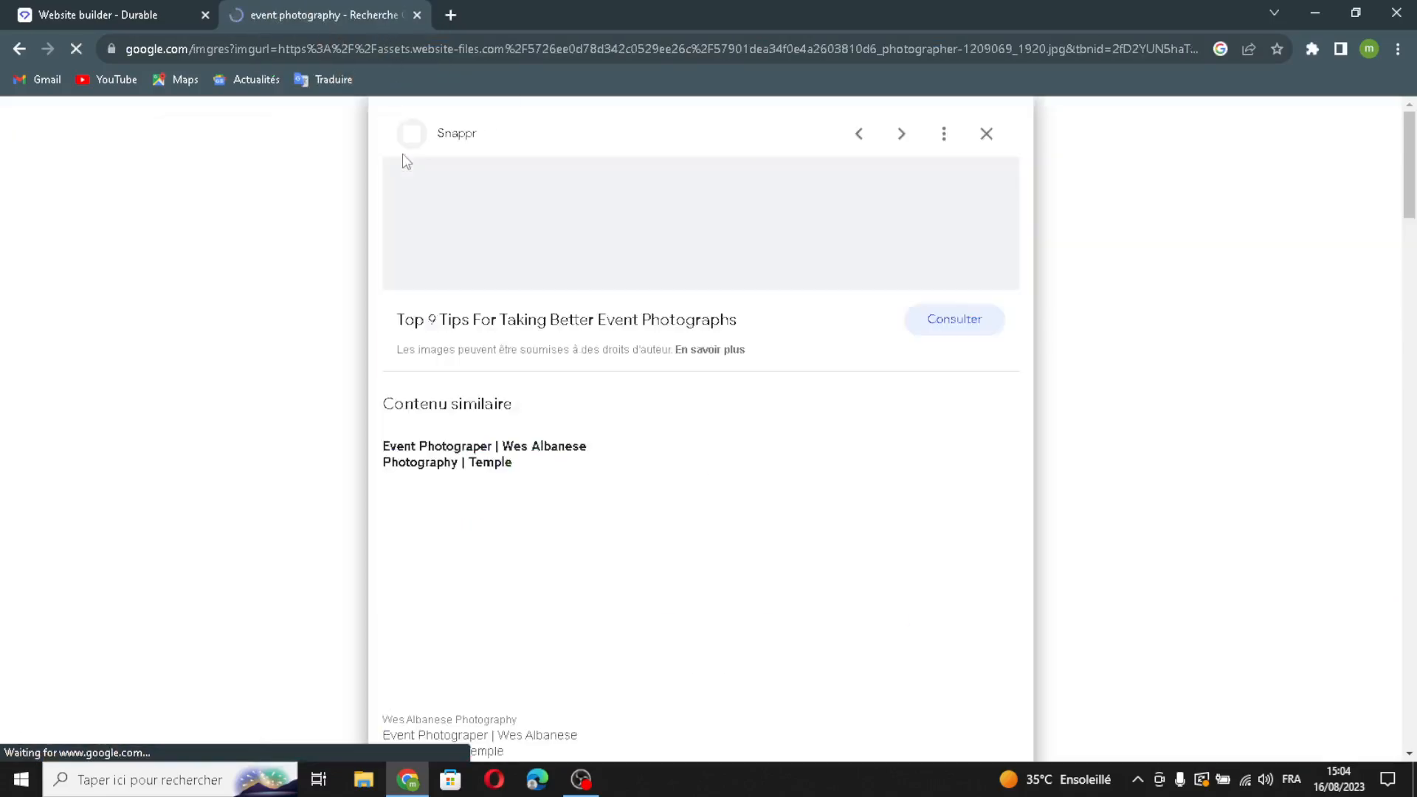
pyautogui.moveTo(561, 304); pyautogui.dragTo(694, 487)
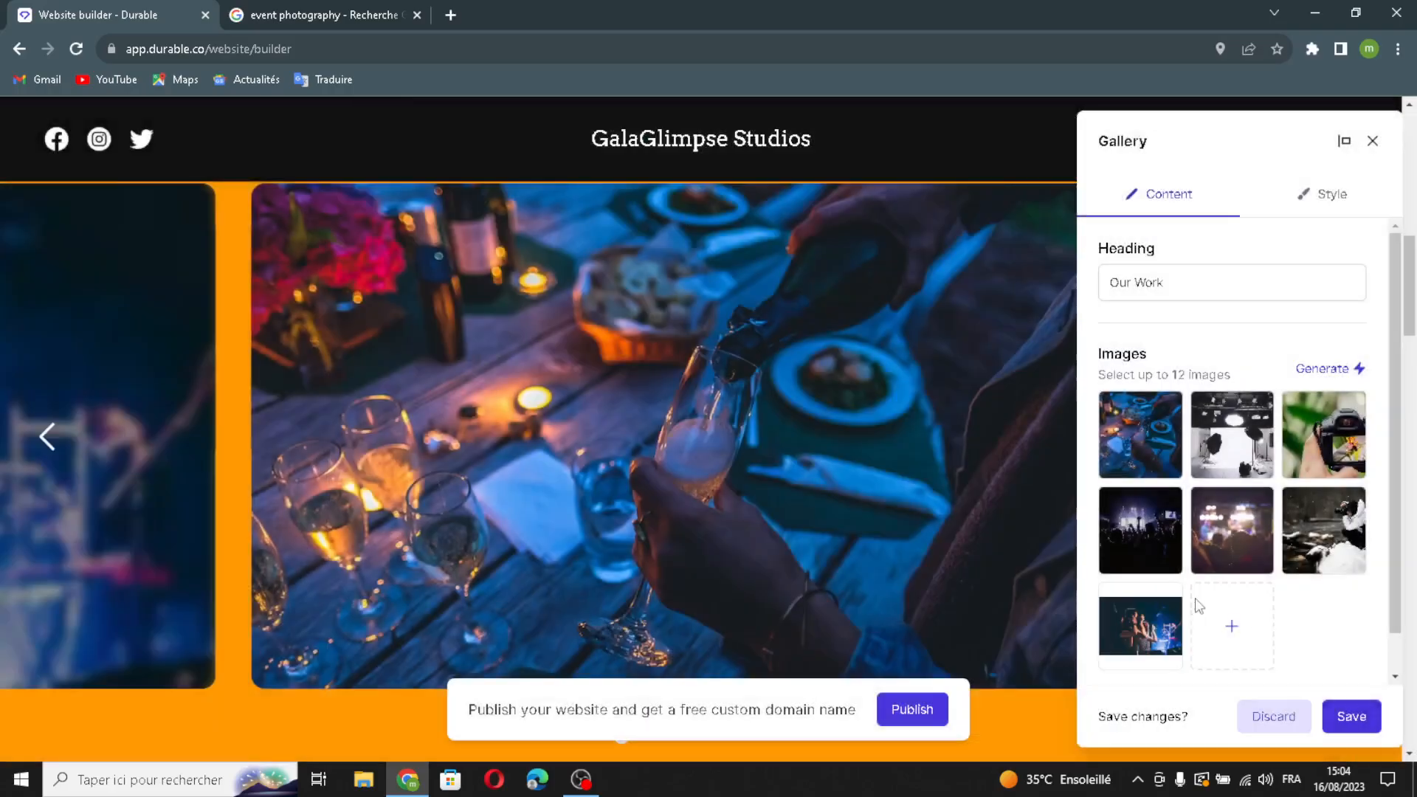
# Insert the Shutterstock photo of the photographer in a hat into the gallery, closing the search tab and saving the gallery changes.
pyautogui.click(1232, 625)
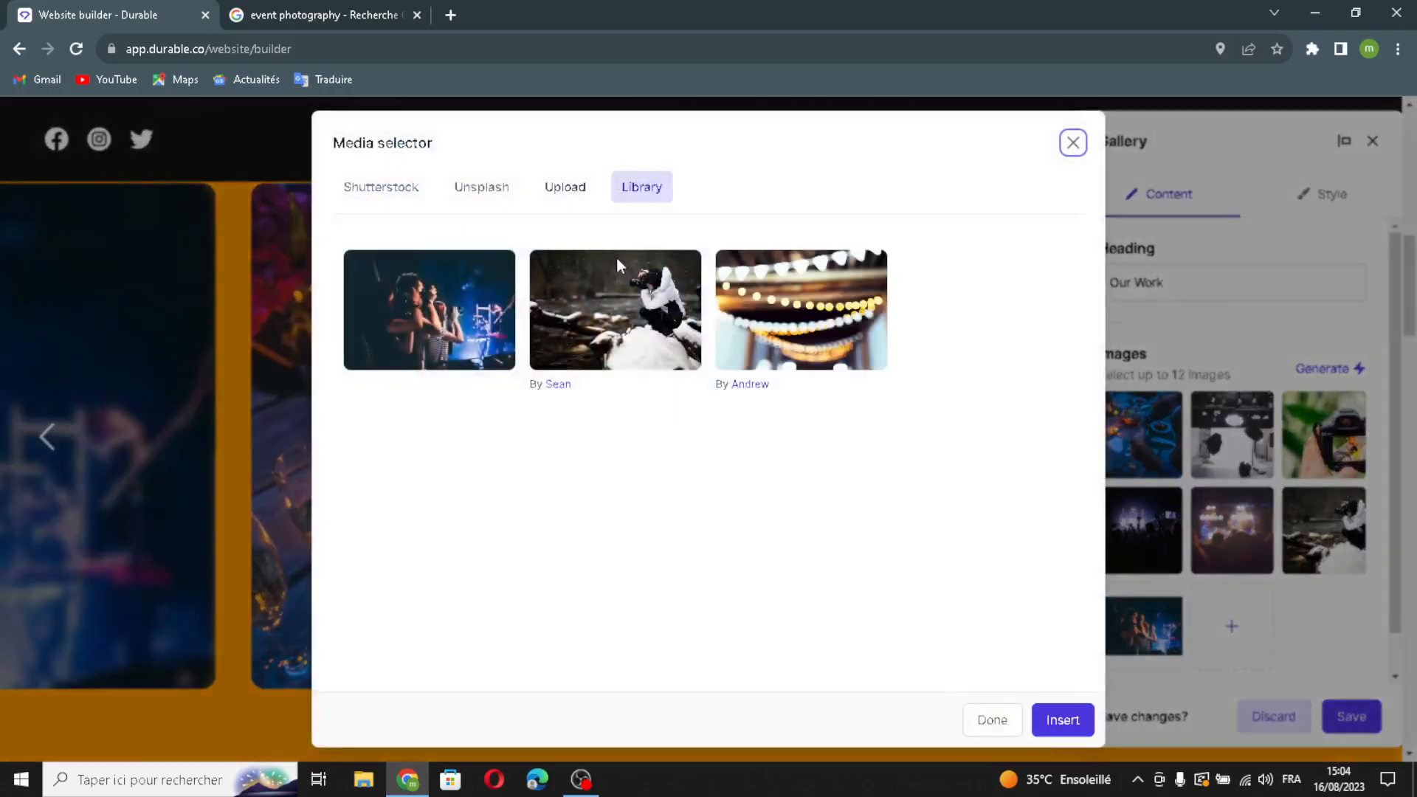
pyautogui.click(399, 208)
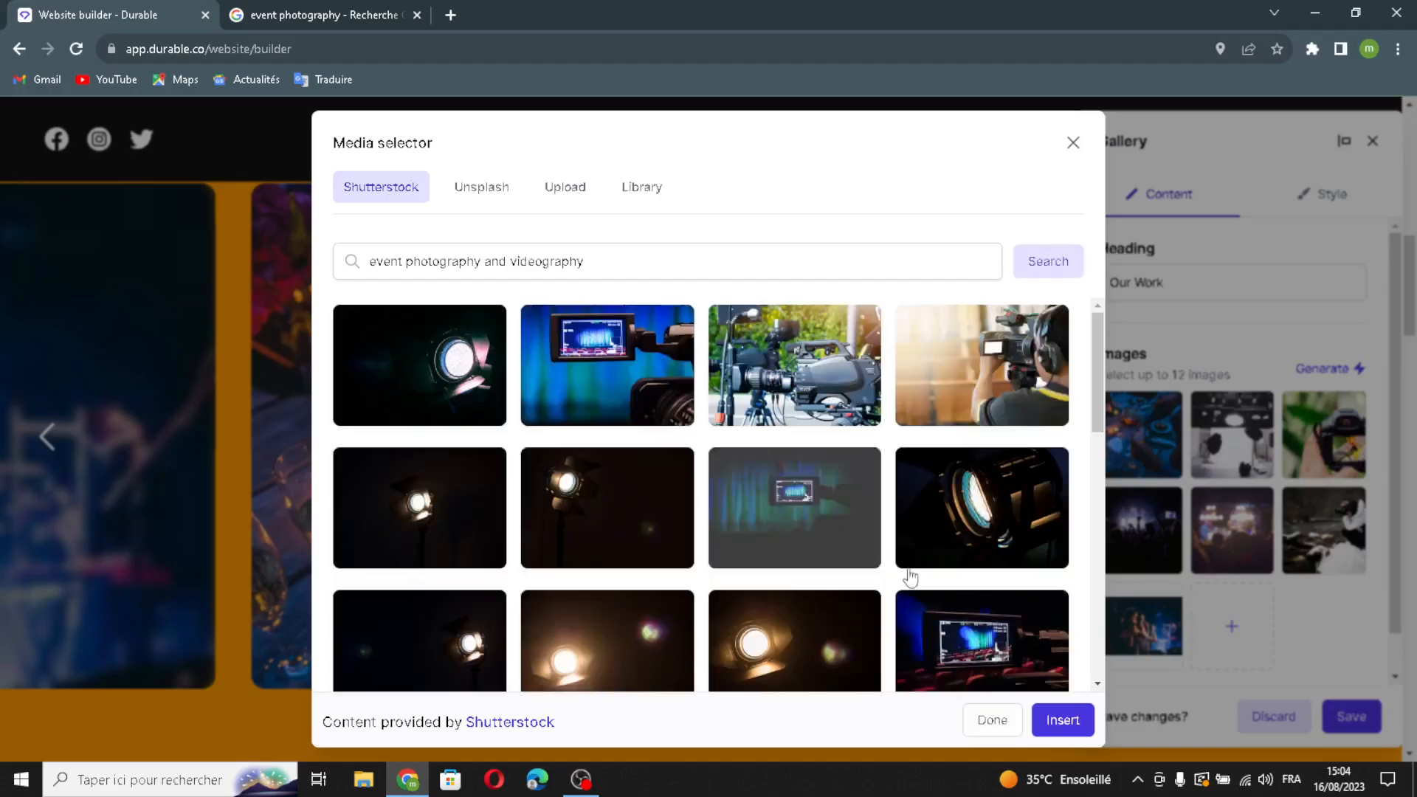
pyautogui.scroll(-3, 919, 576)
pyautogui.scroll(-2, 664, 572)
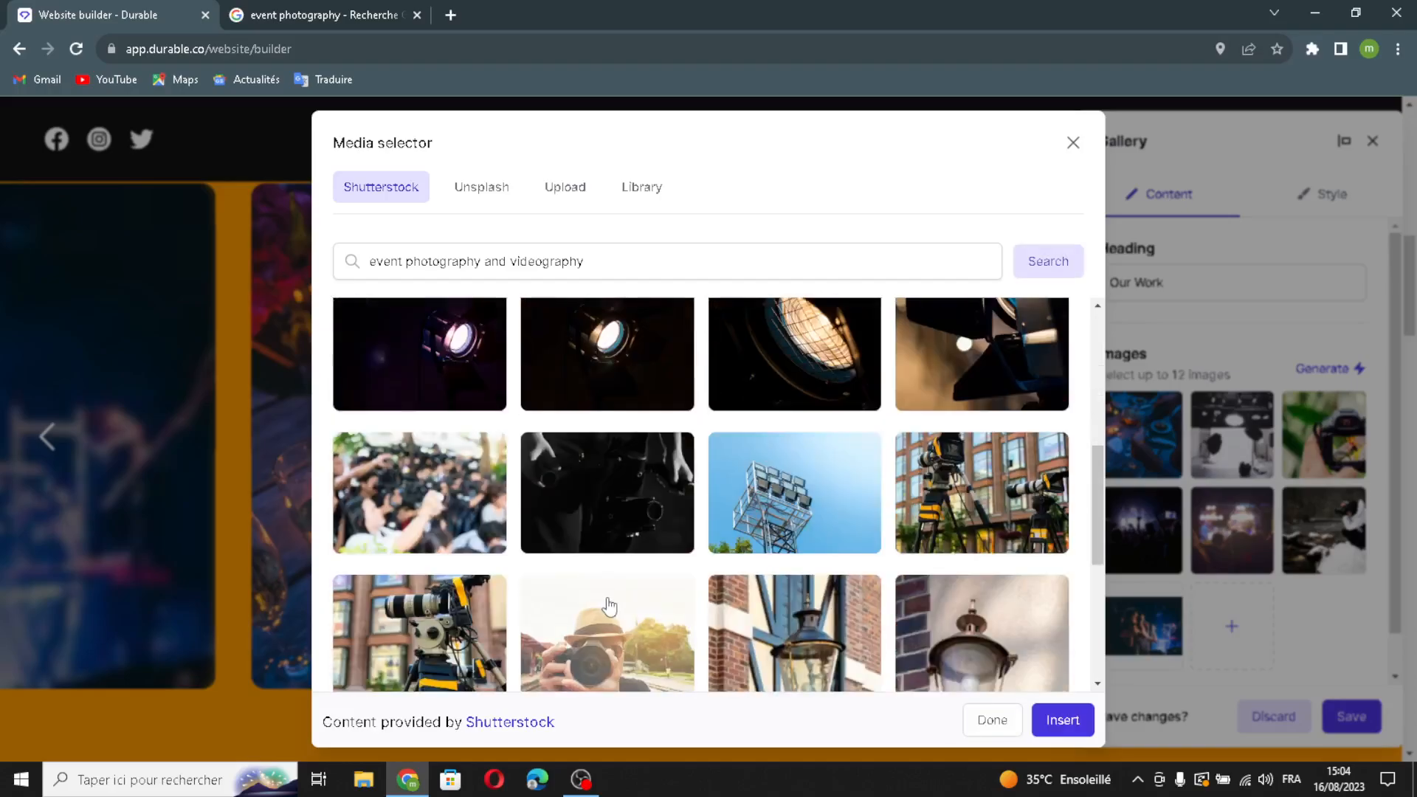
pyautogui.click(605, 635)
pyautogui.click(1064, 721)
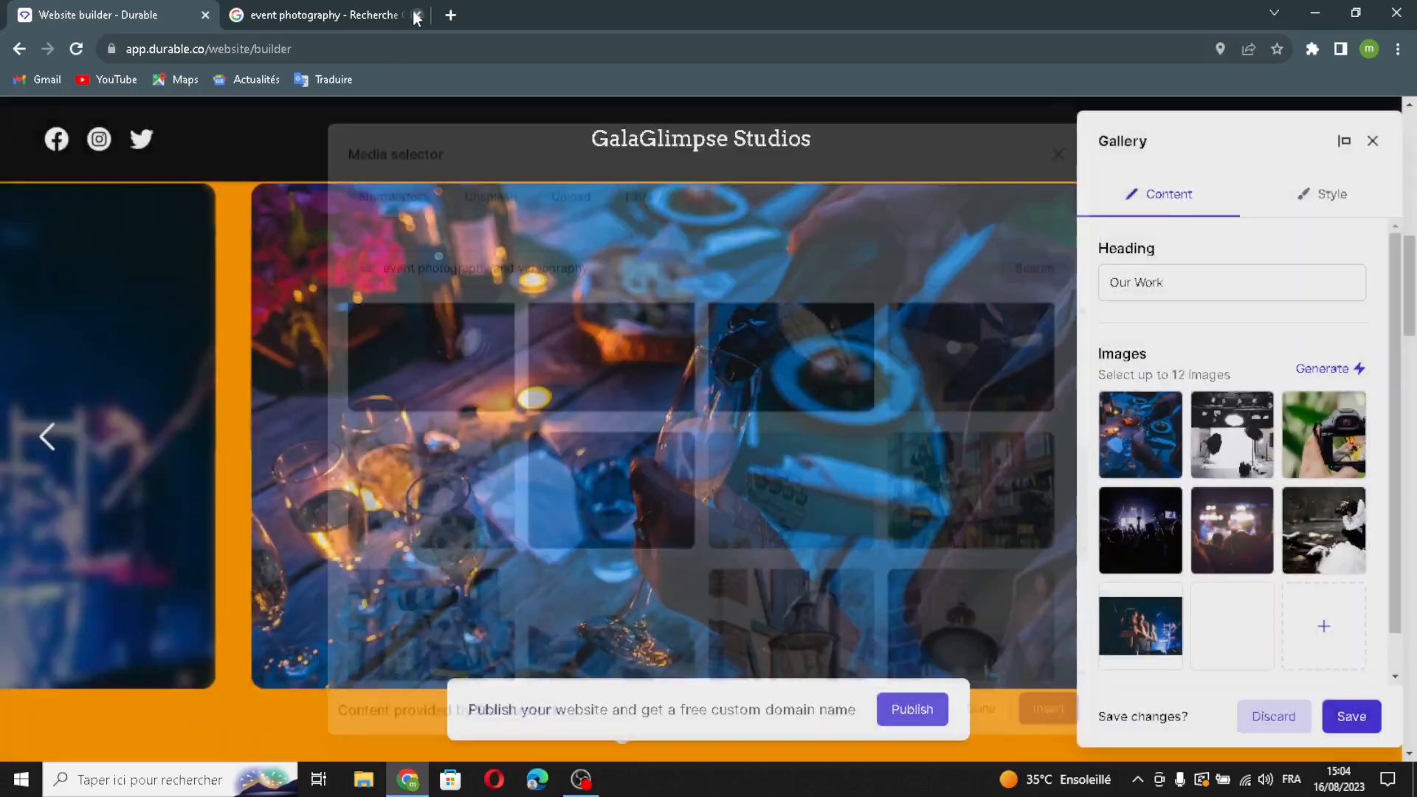
pyautogui.click(417, 15)
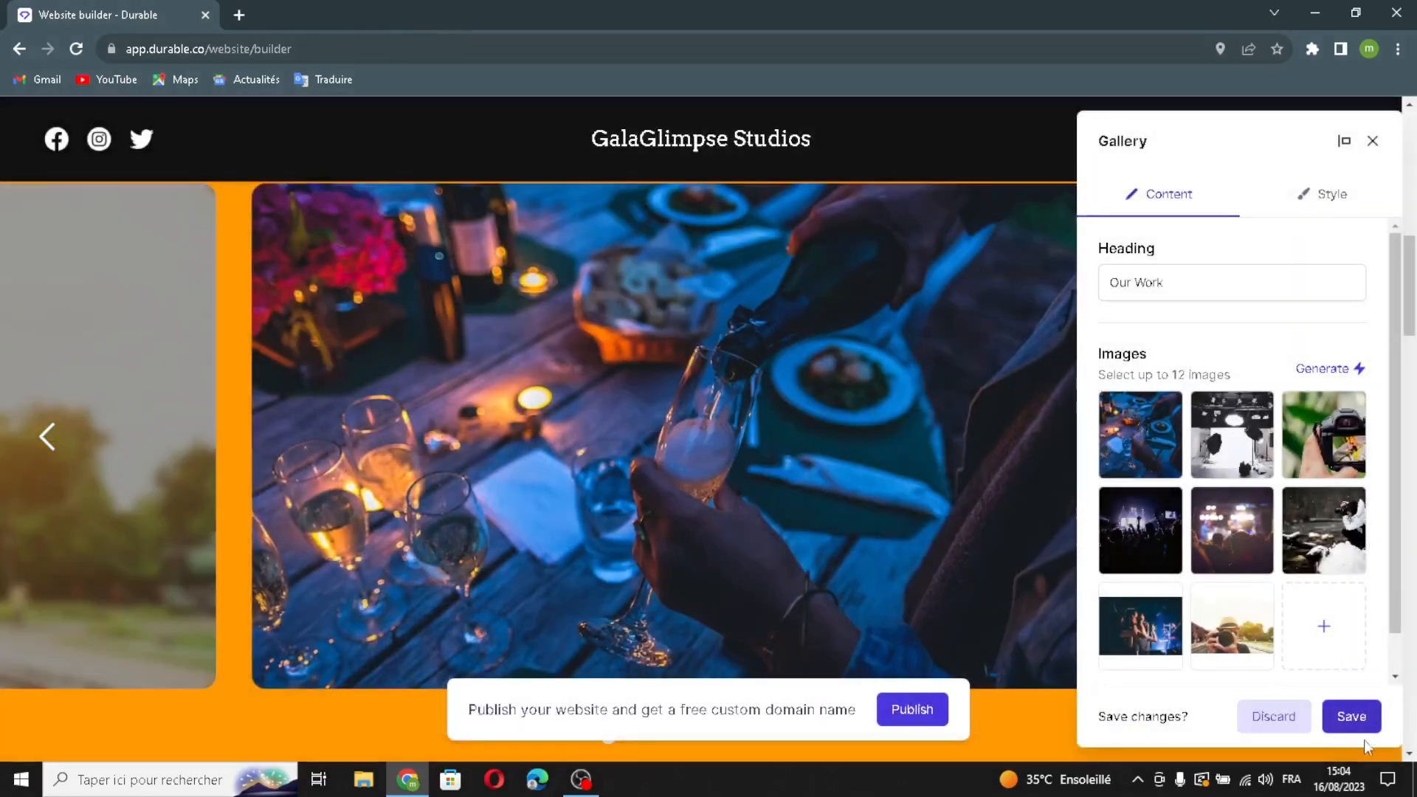
pyautogui.click(1353, 719)
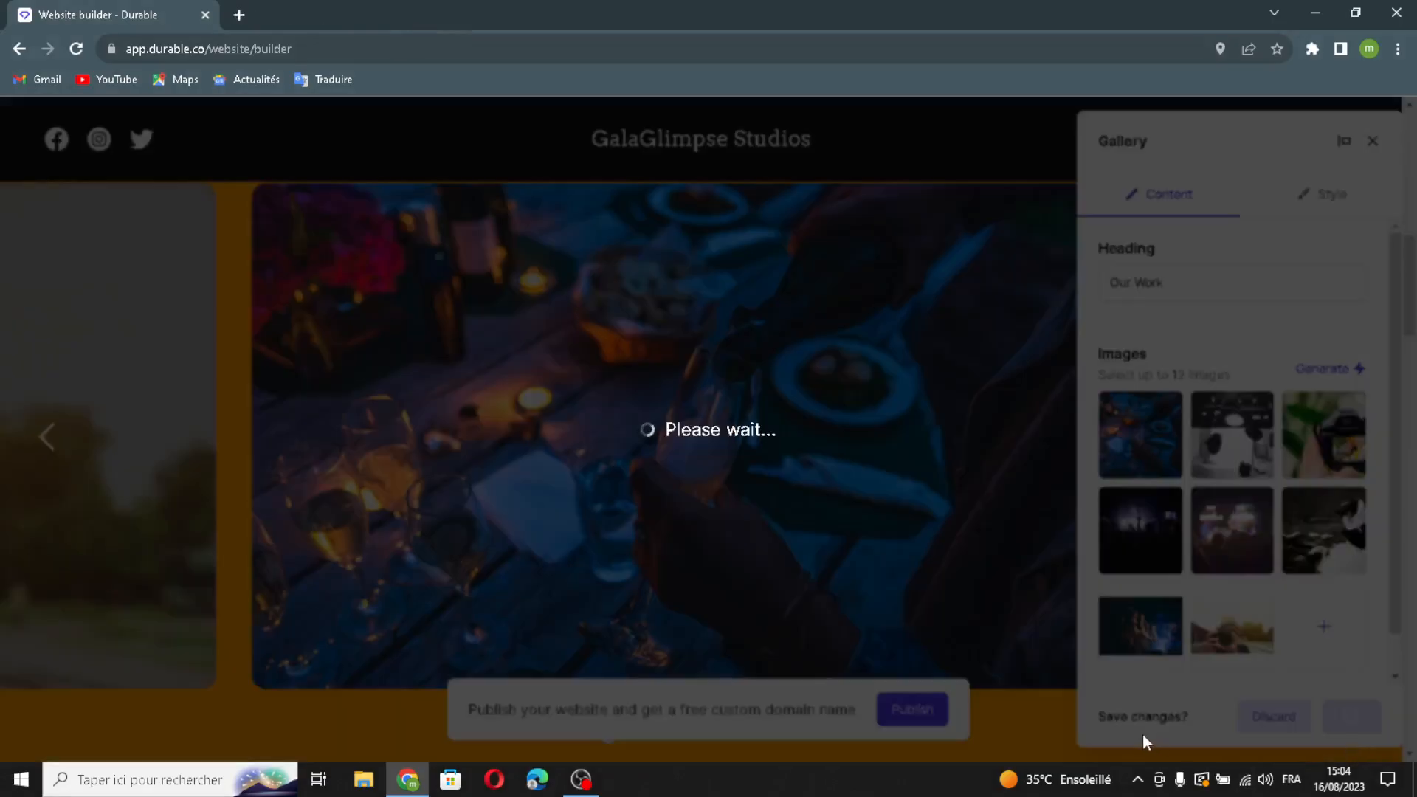
# Open the About us text section for editing and regenerate its text with AI.
pyautogui.scroll(-6, 940, 600)
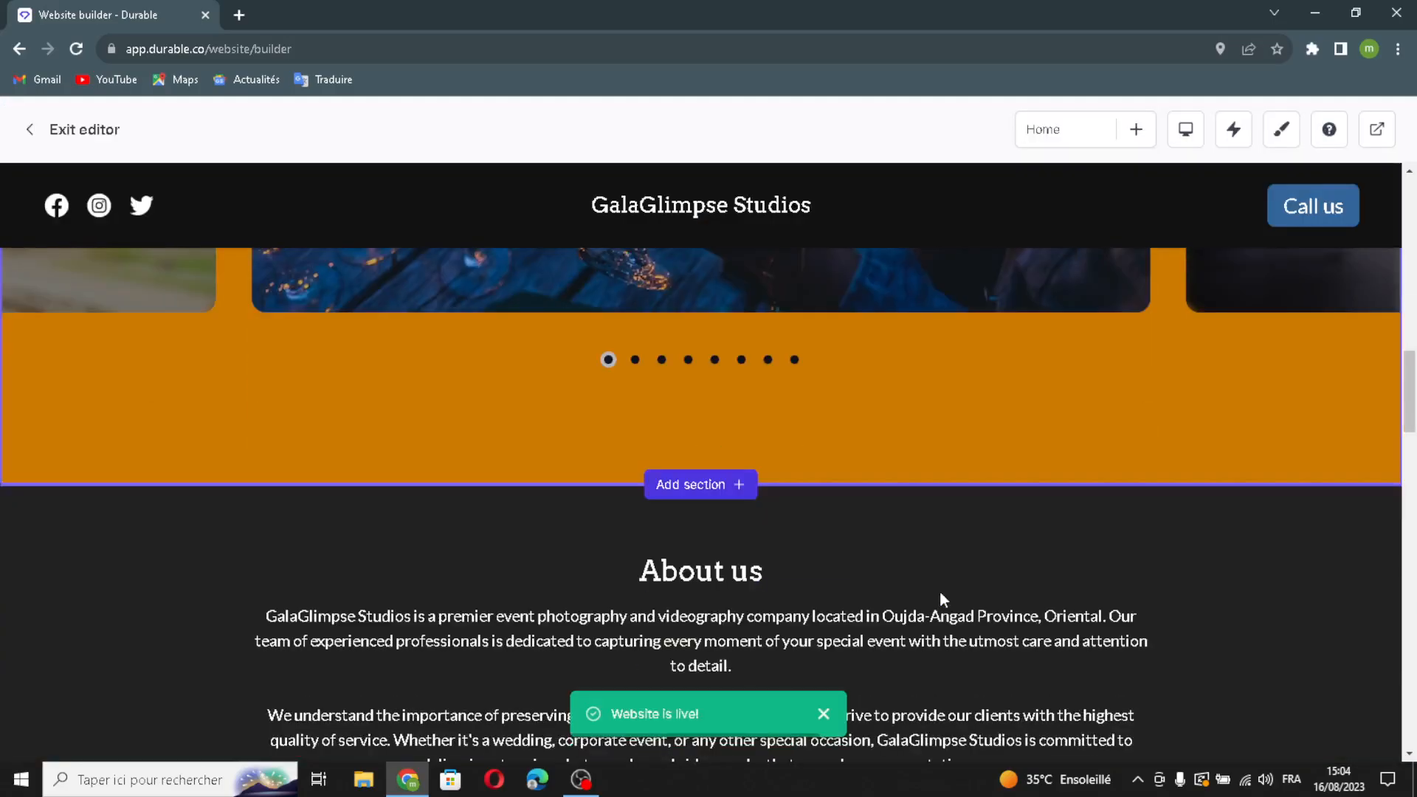
pyautogui.scroll(-3, 941, 595)
pyautogui.scroll(2, 940, 595)
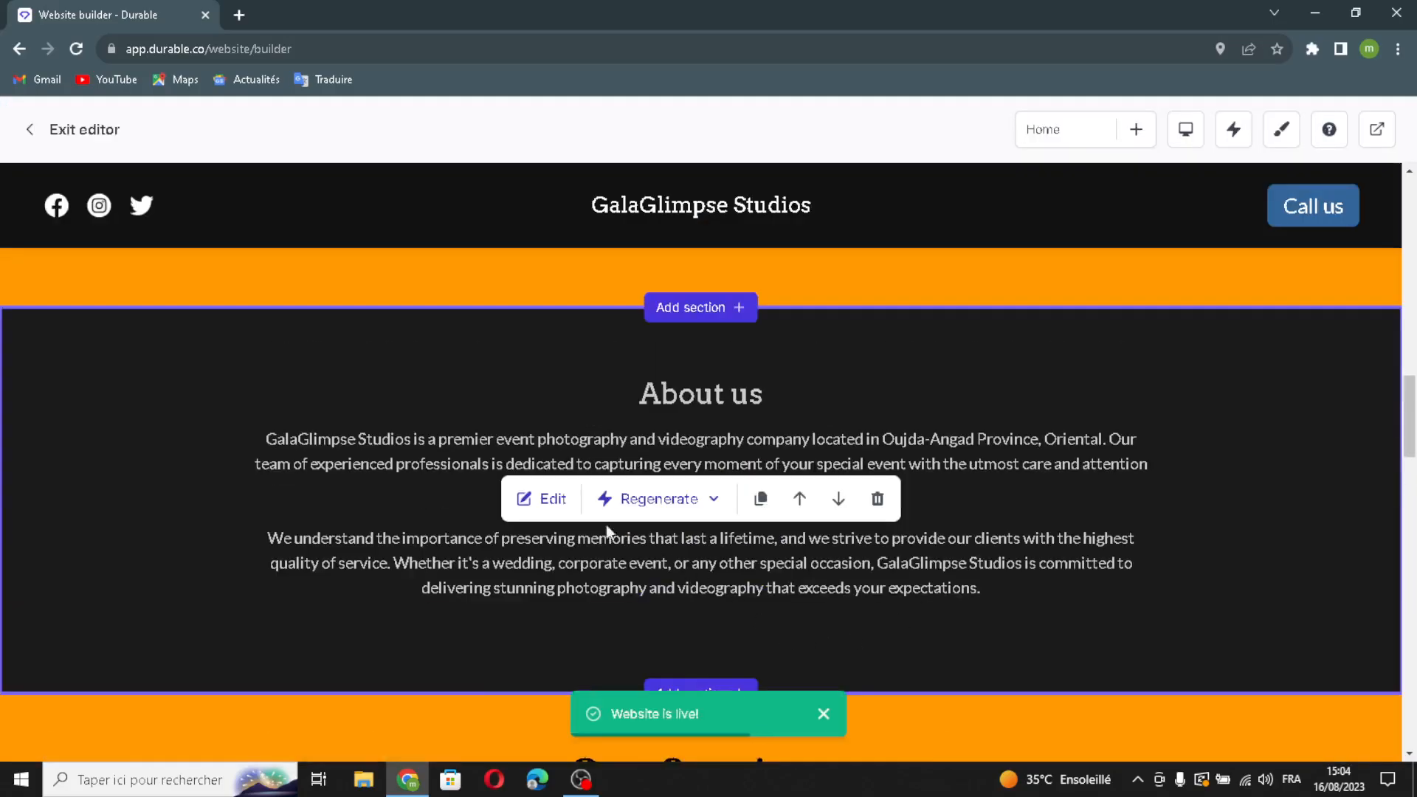
pyautogui.click(526, 498)
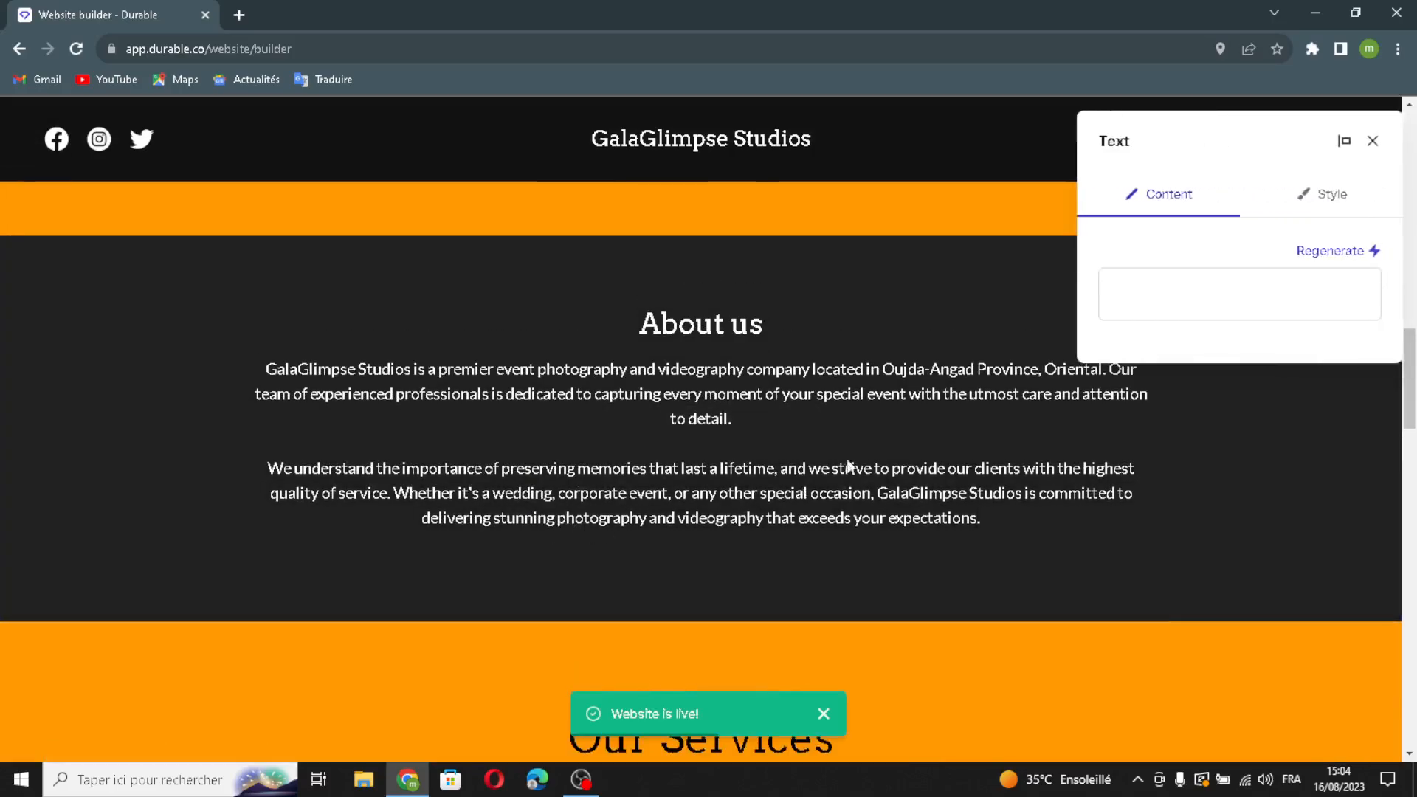
pyautogui.click(1372, 252)
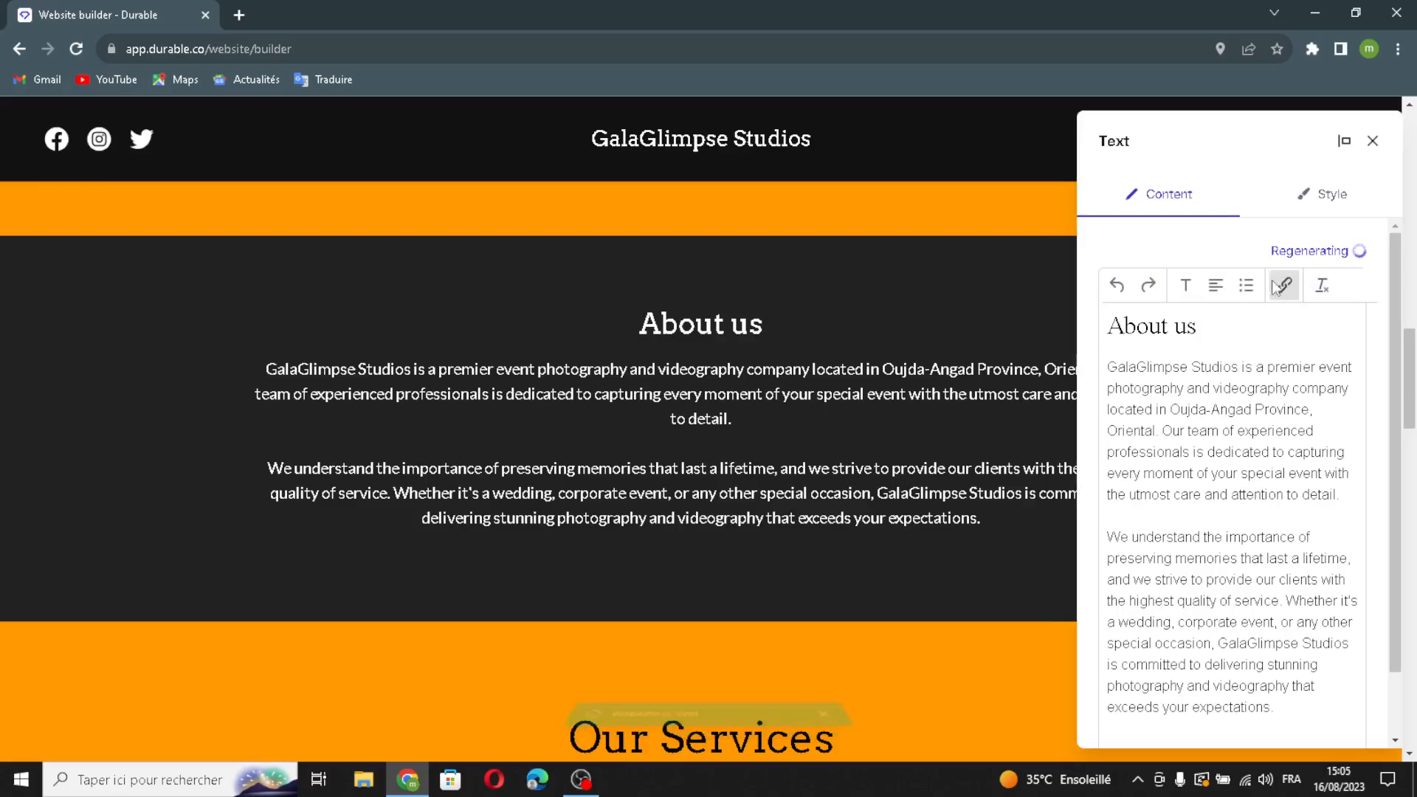
# Review the text section's alignment, spacing, minimum height and background style options, and save the section.
pyautogui.click(1330, 198)
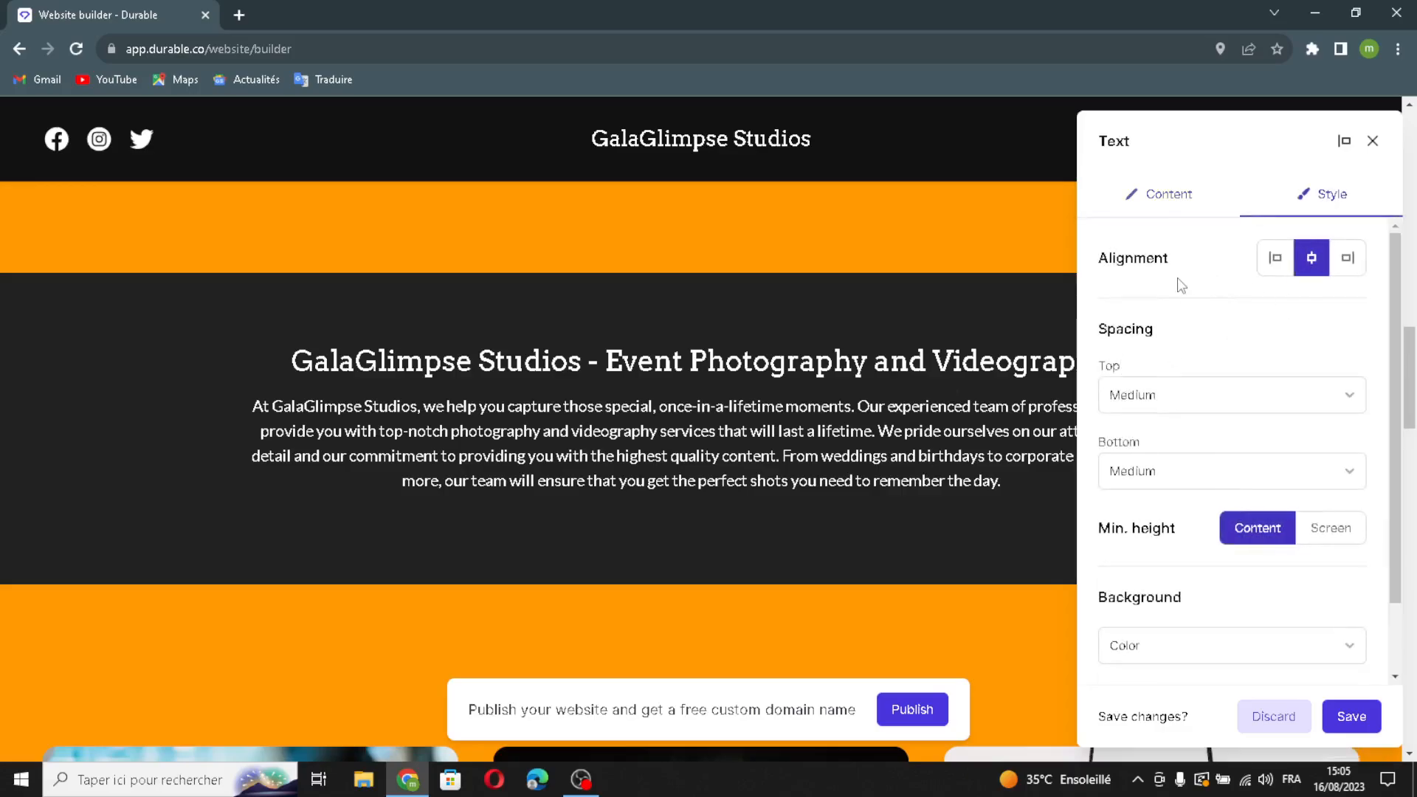
pyautogui.scroll(-1, 1172, 512)
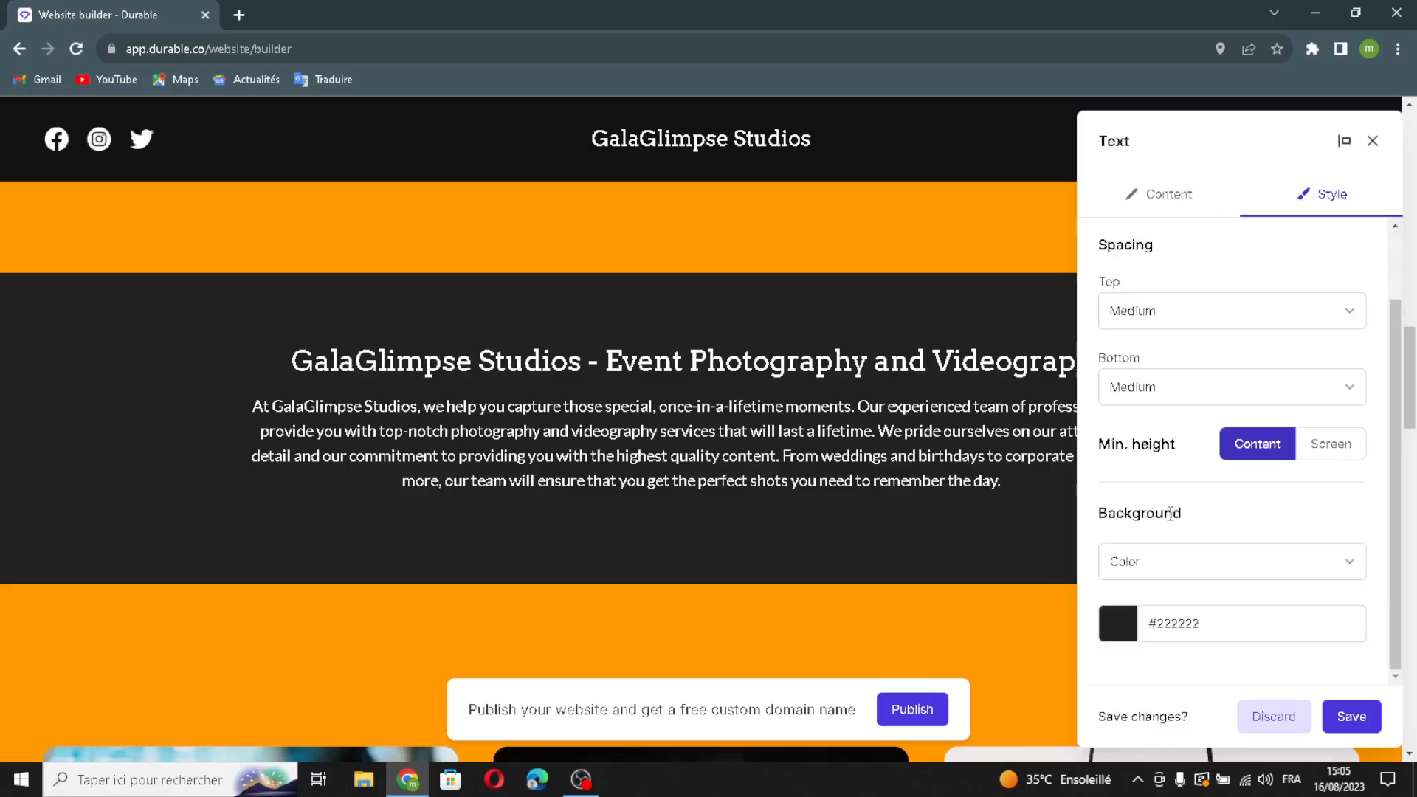
pyautogui.click(1352, 716)
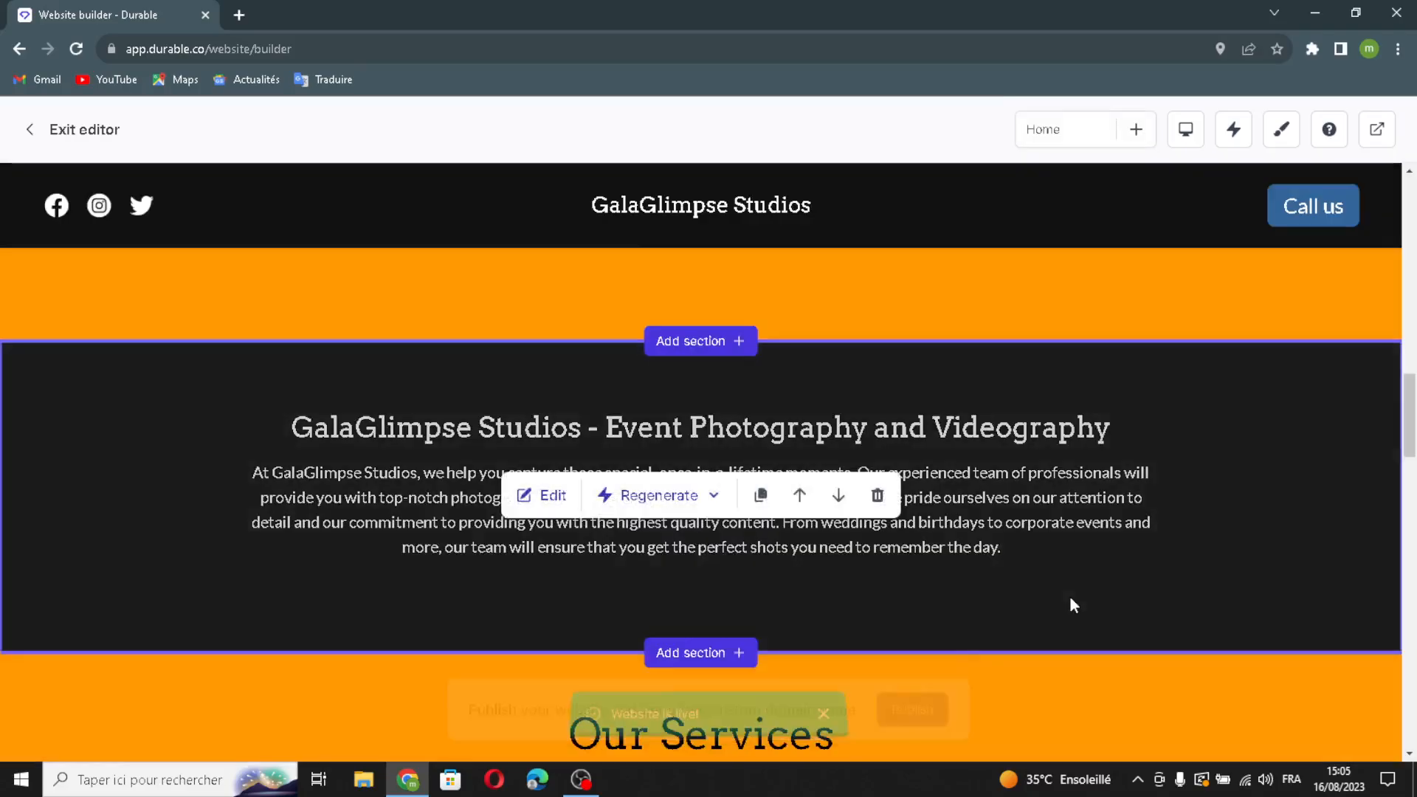
# Open the Our Services list section for editing and review its heading, display options and list items.
pyautogui.scroll(-4, 1068, 596)
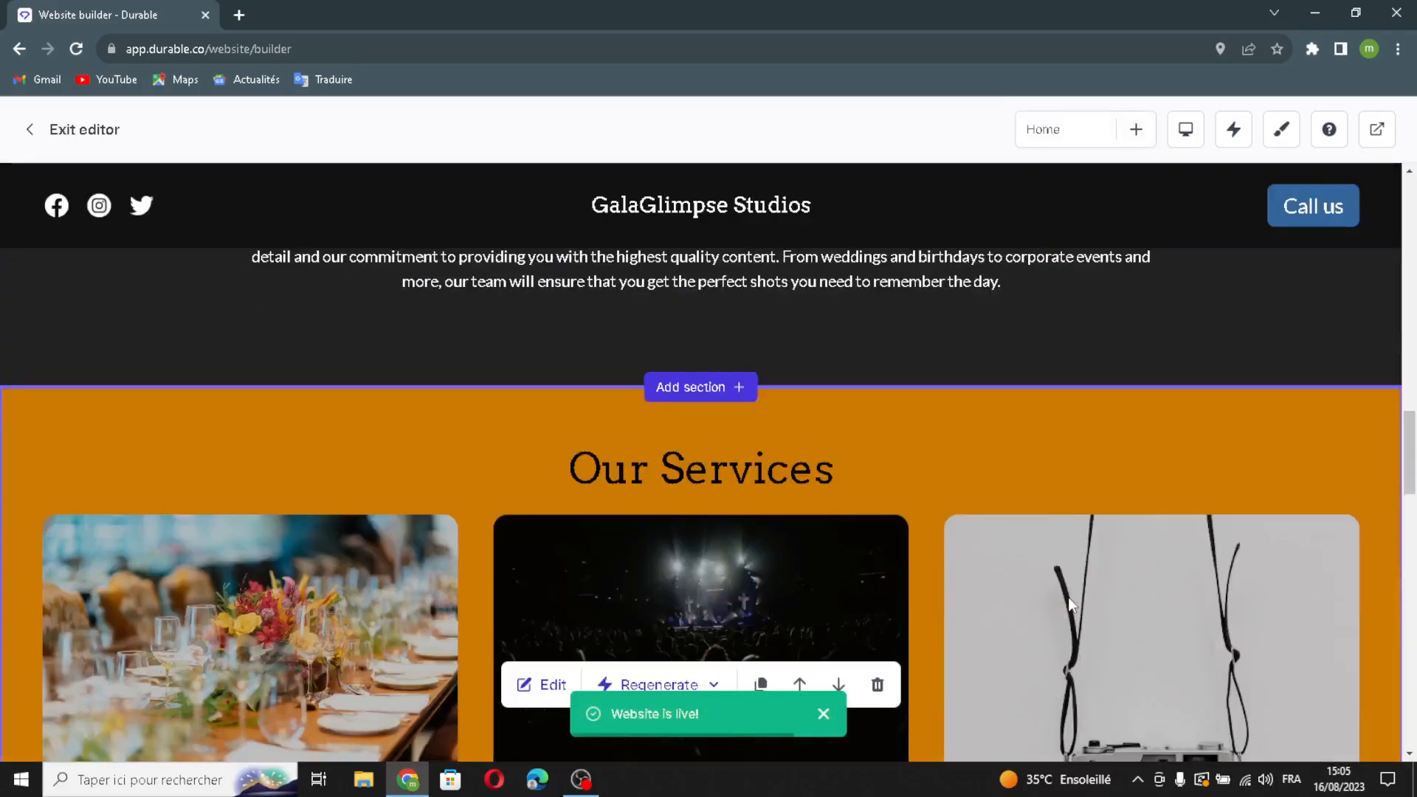
pyautogui.scroll(-1, 759, 569)
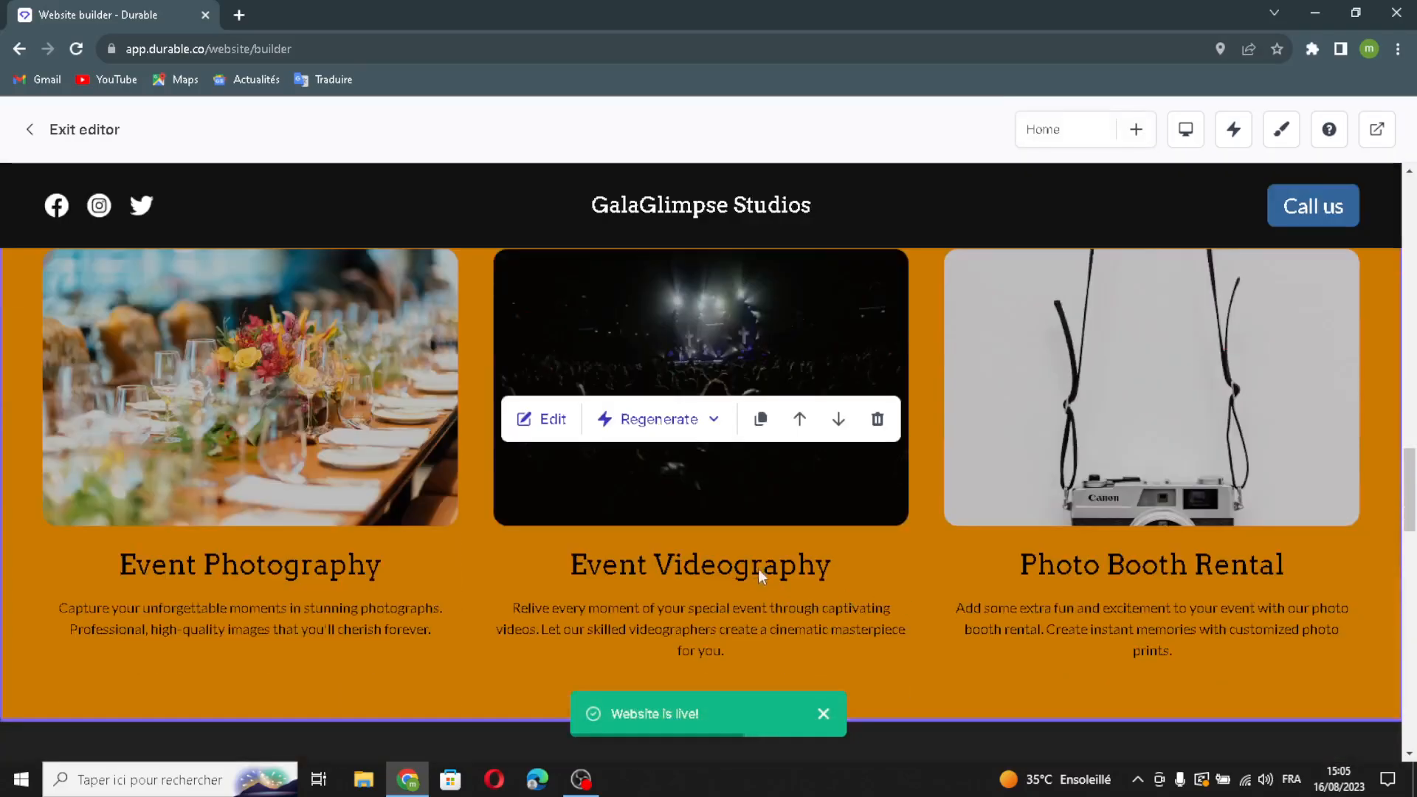
pyautogui.click(539, 432)
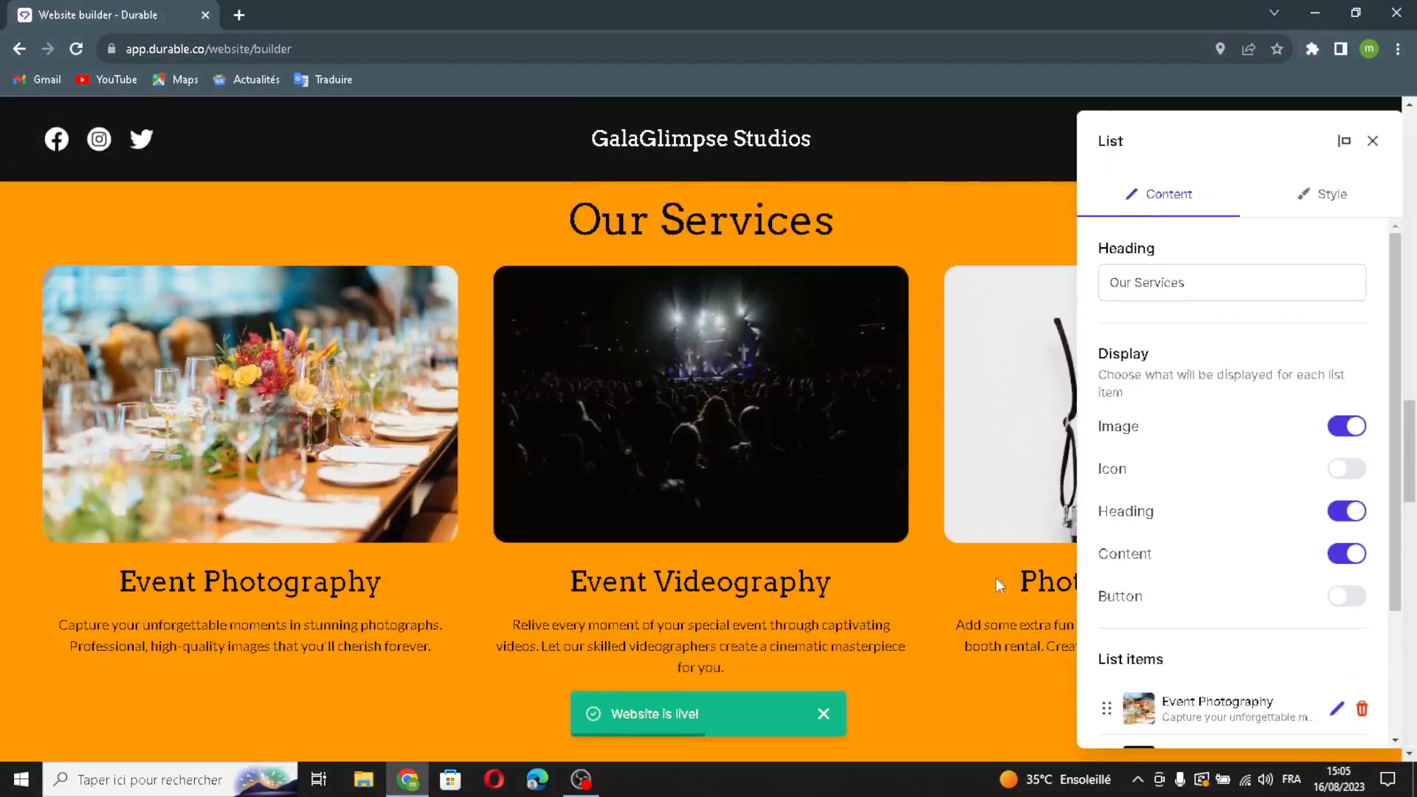
pyautogui.tripleClick(1231, 292)
pyautogui.click(1233, 293)
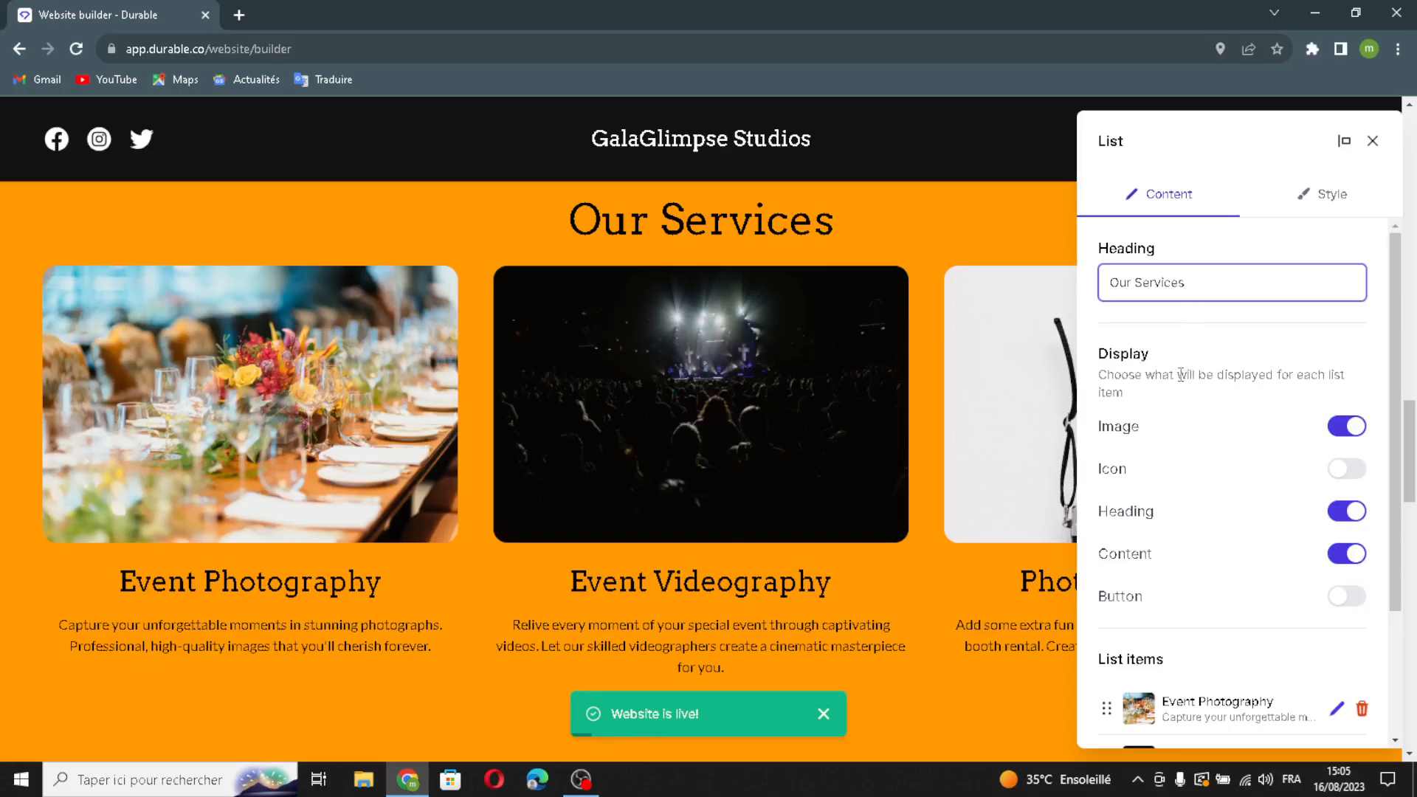
pyautogui.moveTo(1105, 392); pyautogui.dragTo(1321, 375)
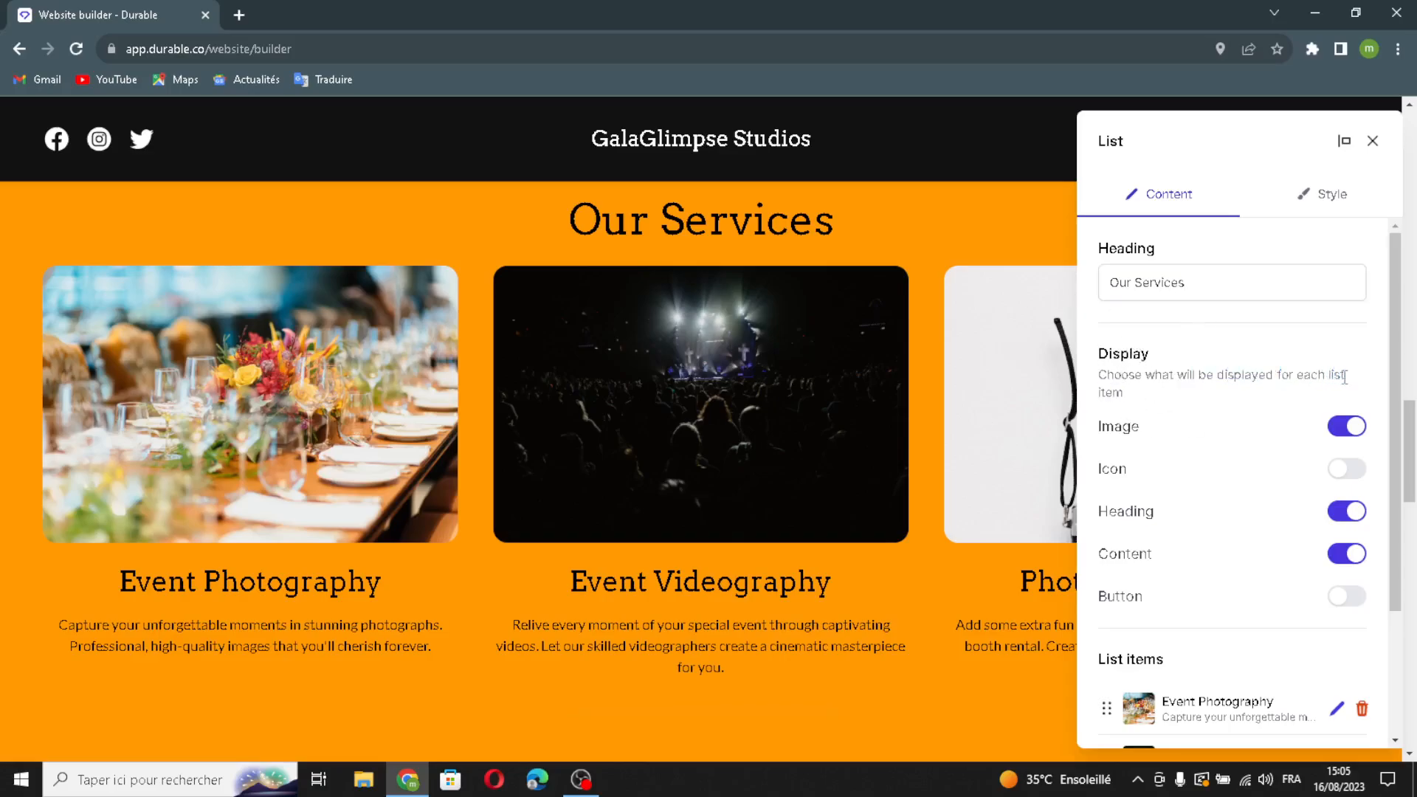
pyautogui.click(1265, 505)
pyautogui.scroll(-2, 1248, 513)
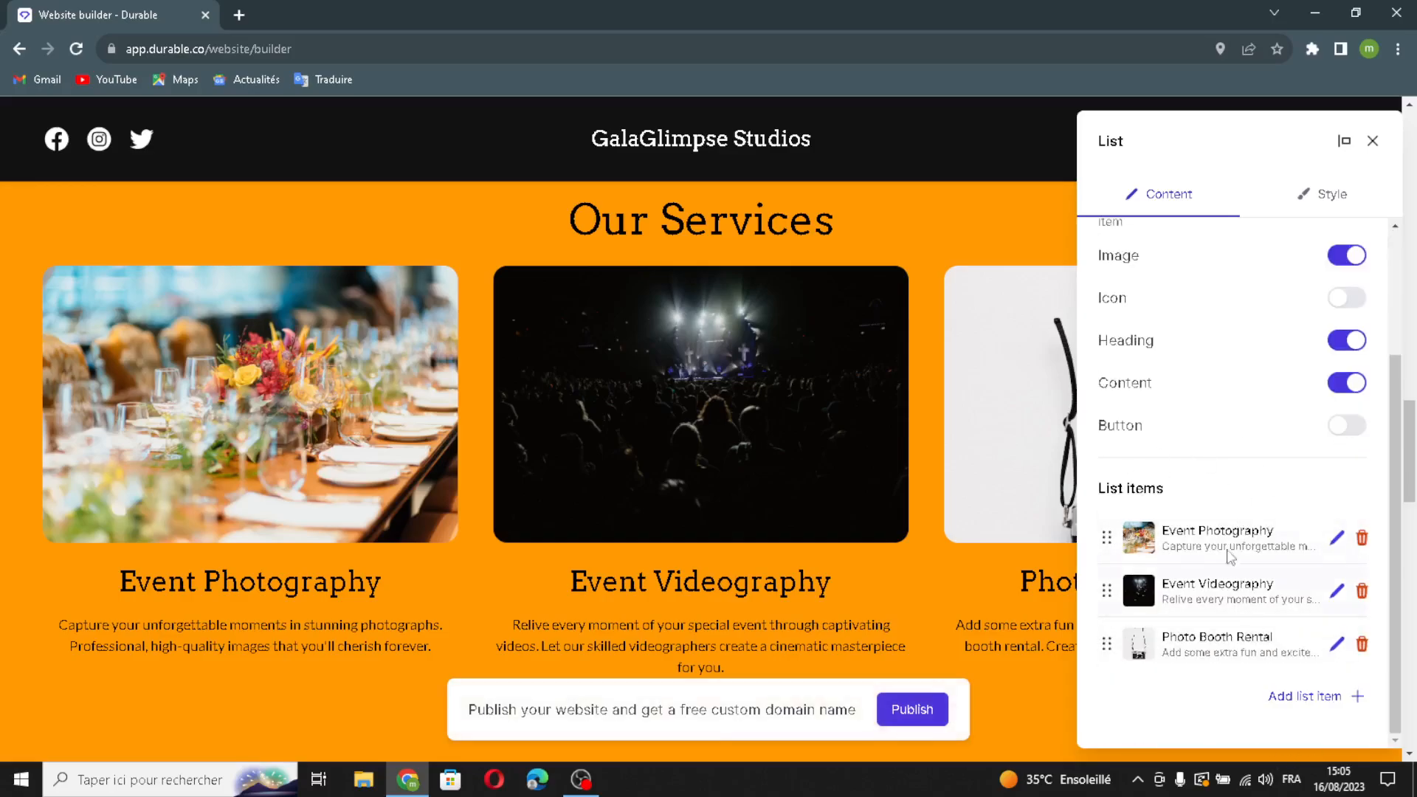
# Add a new item to the services list with an AI-generated image, title and content, saving the item and the section.
pyautogui.click(1304, 696)
pyautogui.click(837, 235)
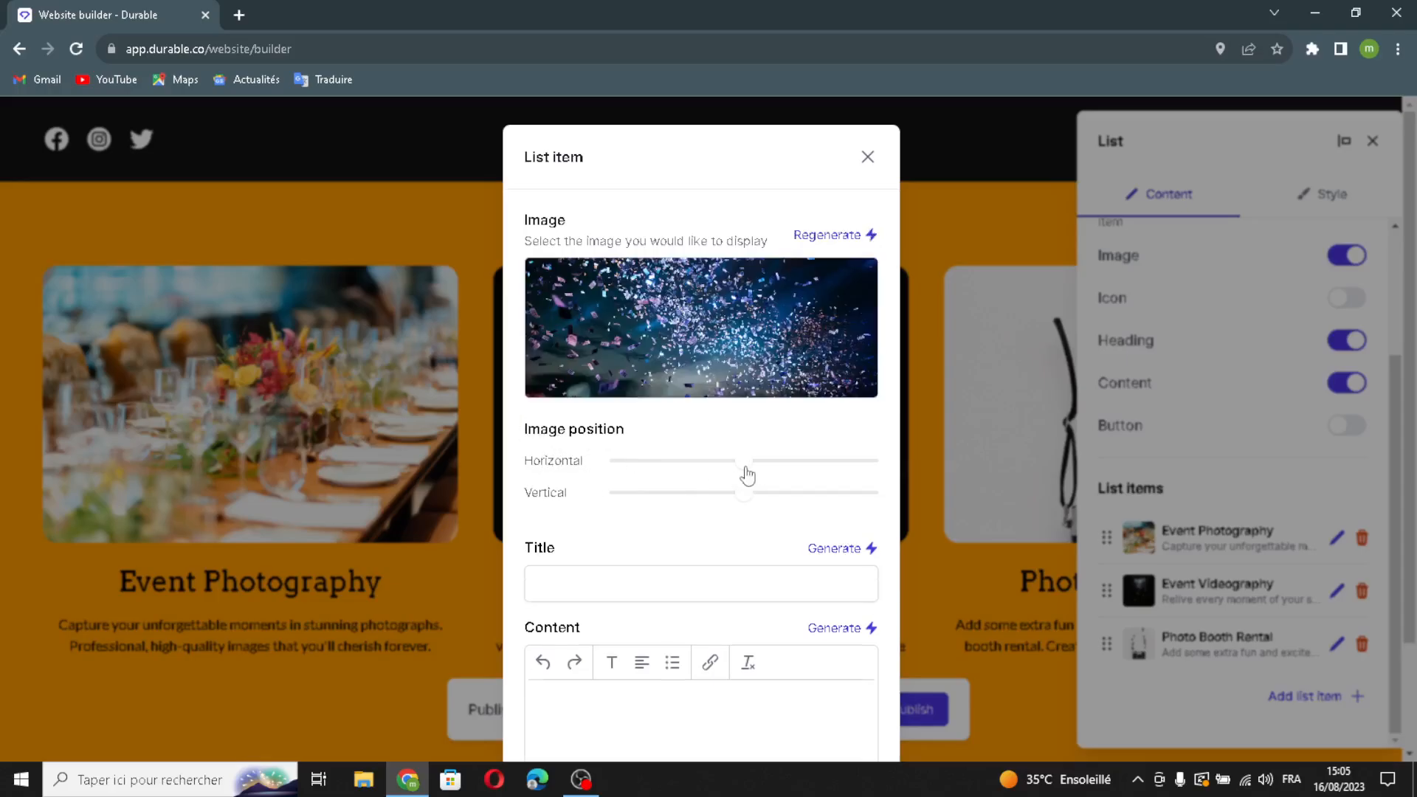
pyautogui.click(830, 549)
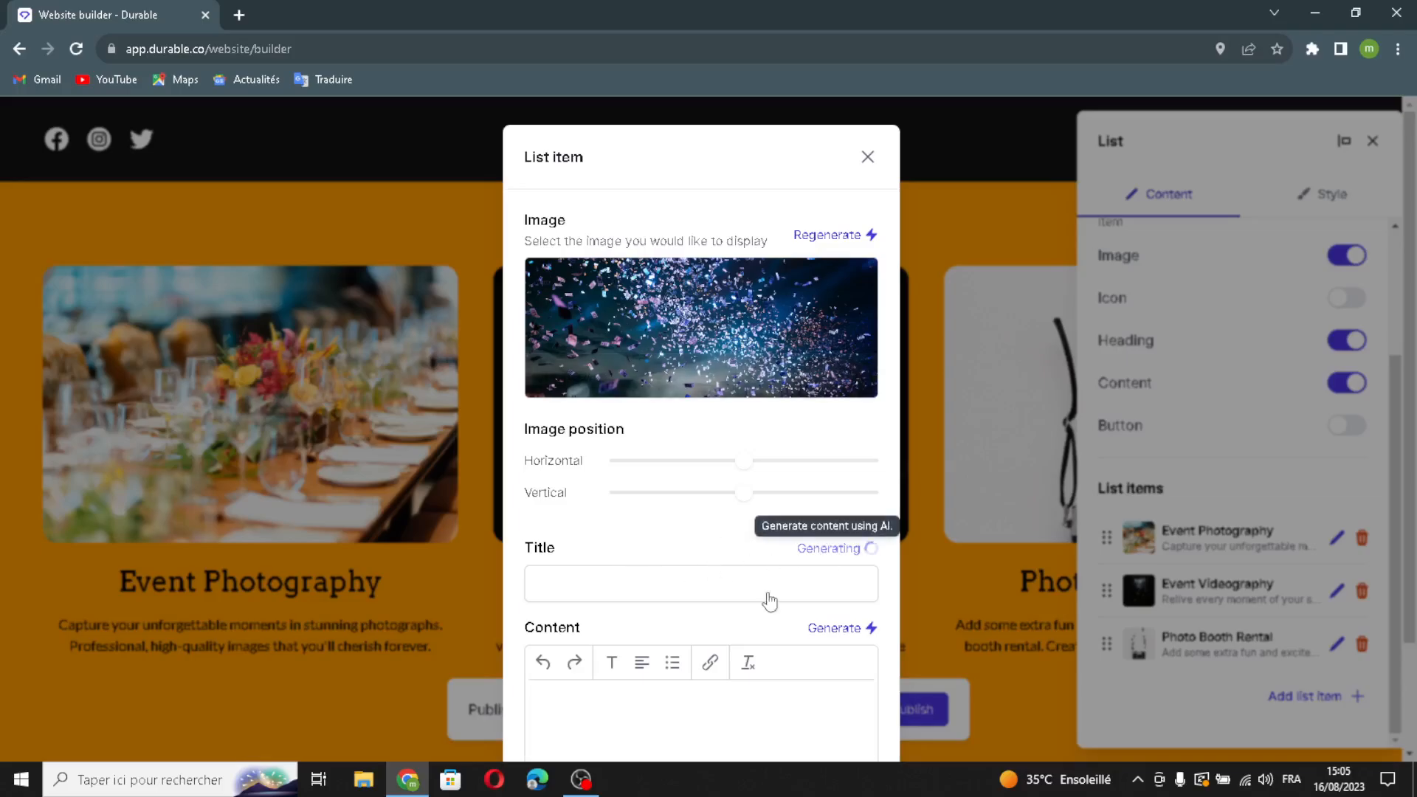
pyautogui.scroll(-2, 748, 613)
pyautogui.click(833, 500)
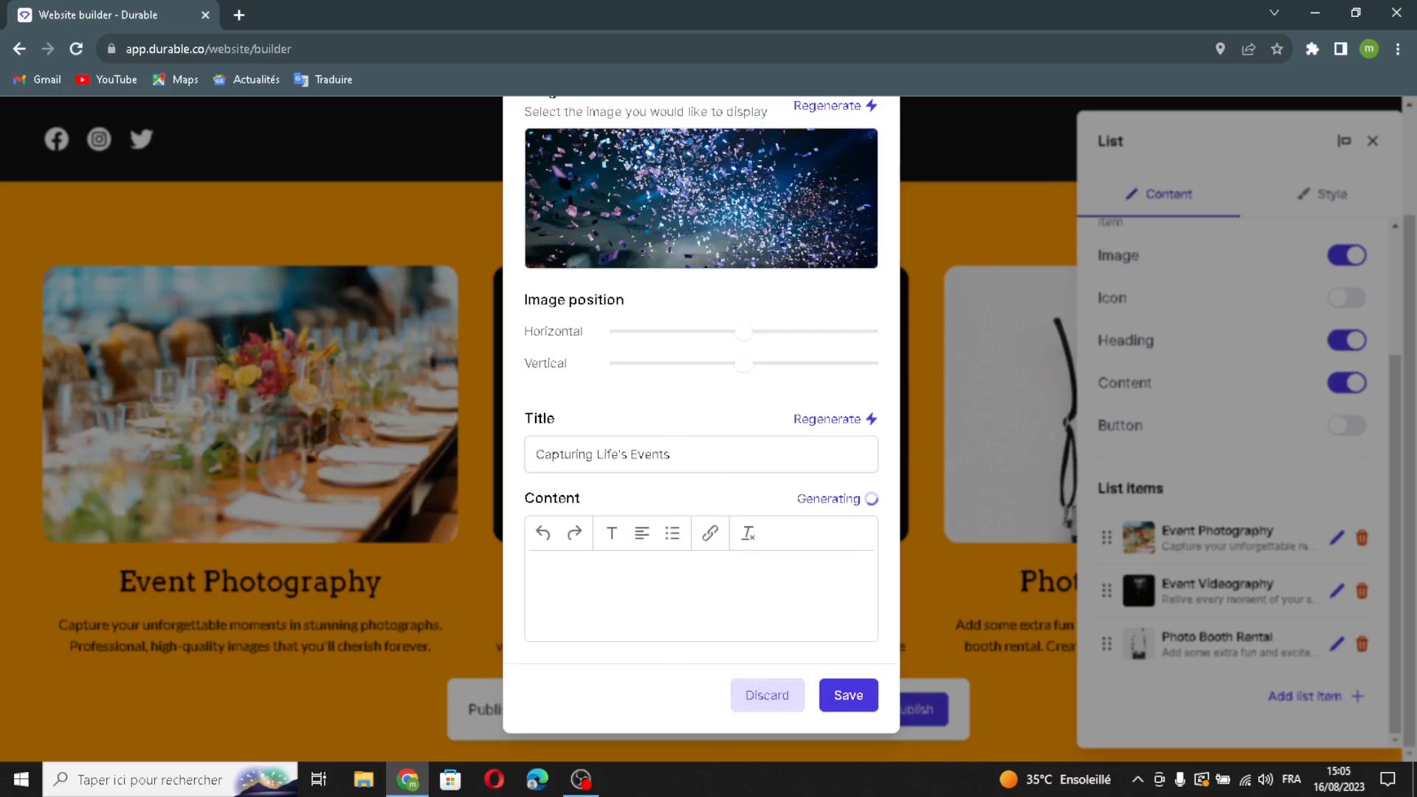
pyautogui.click(612, 533)
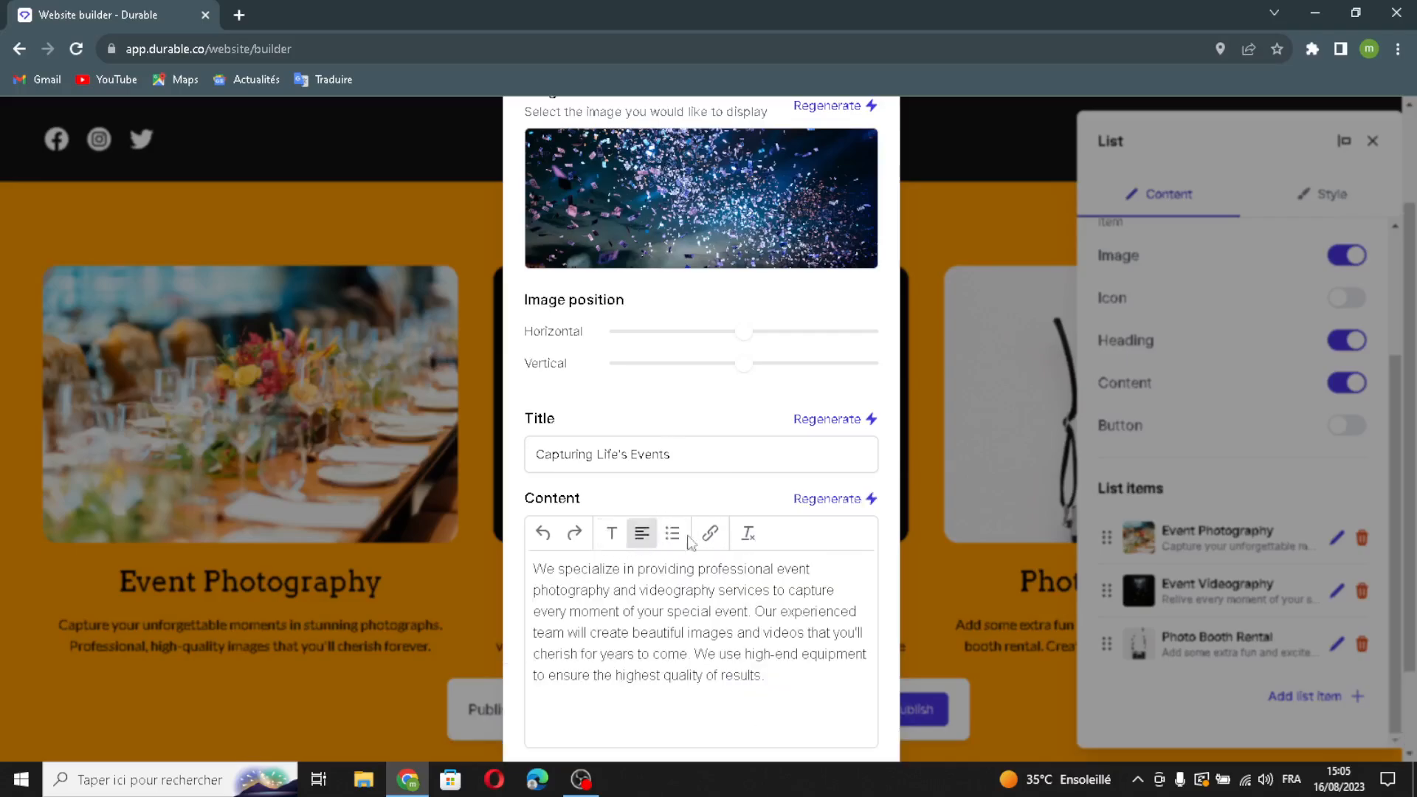
pyautogui.scroll(-2, 727, 650)
pyautogui.click(848, 694)
pyautogui.scroll(-3, 1297, 726)
pyautogui.click(1352, 716)
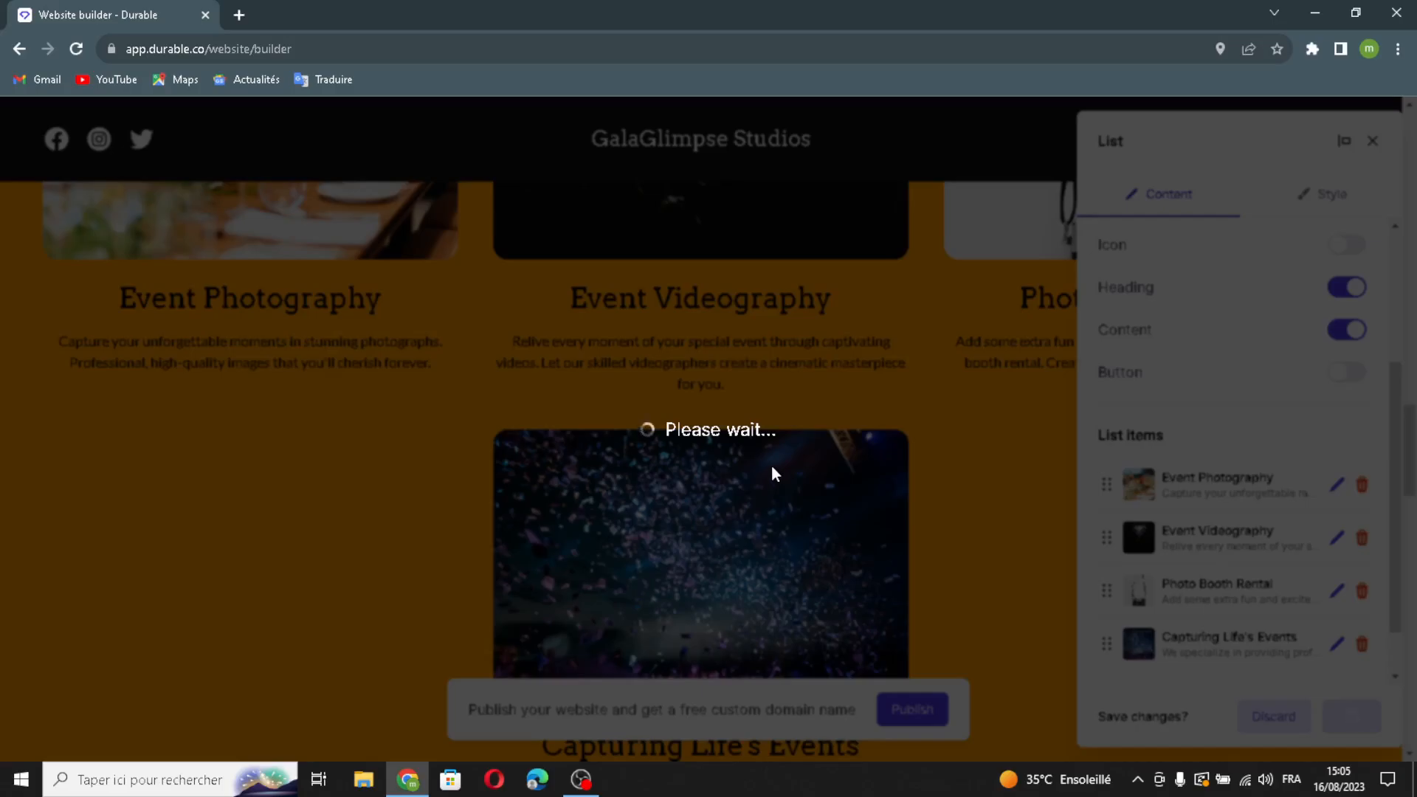
# Add a testimonial with an AI-generated quote and author to the testimonials section and save the section.
pyautogui.scroll(-15, 771, 467)
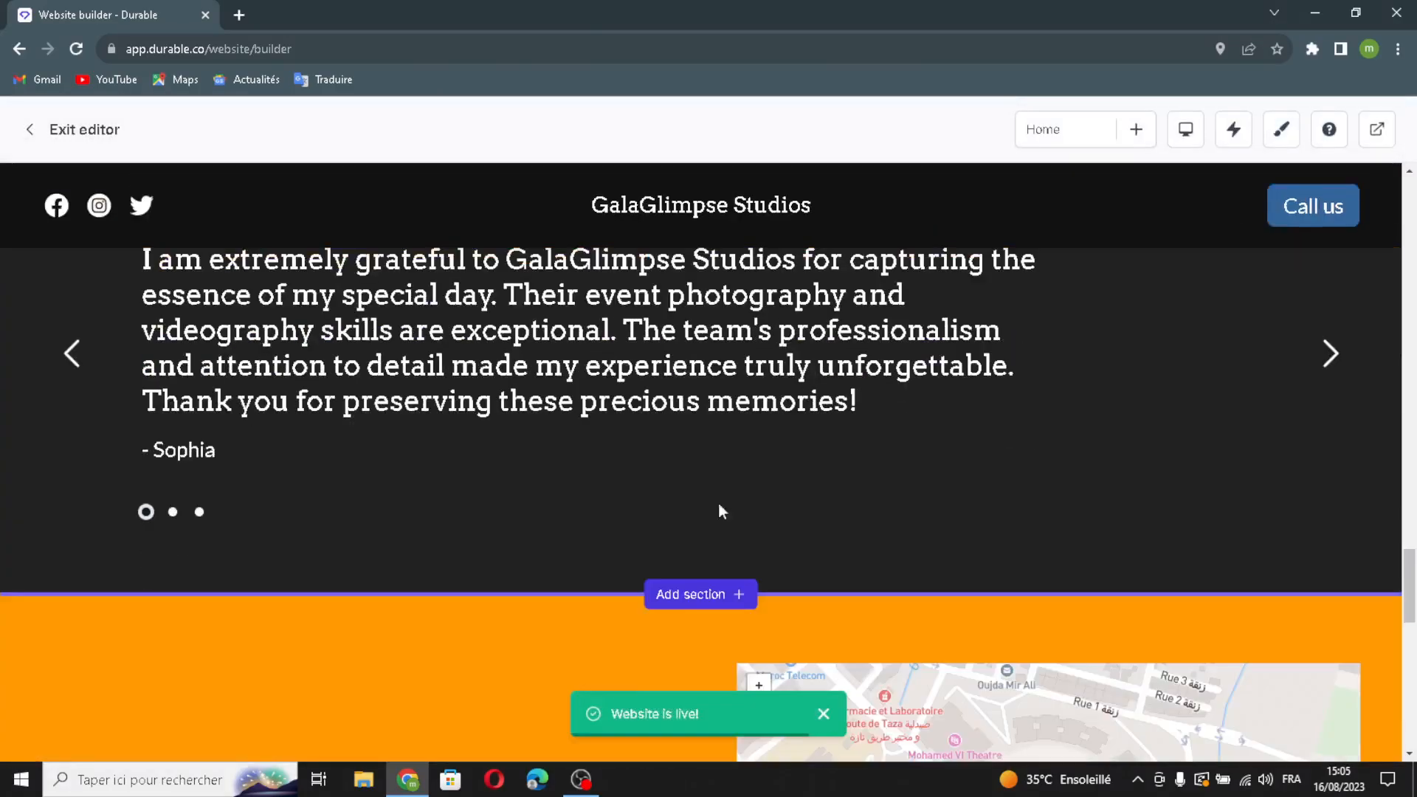
pyautogui.click(546, 380)
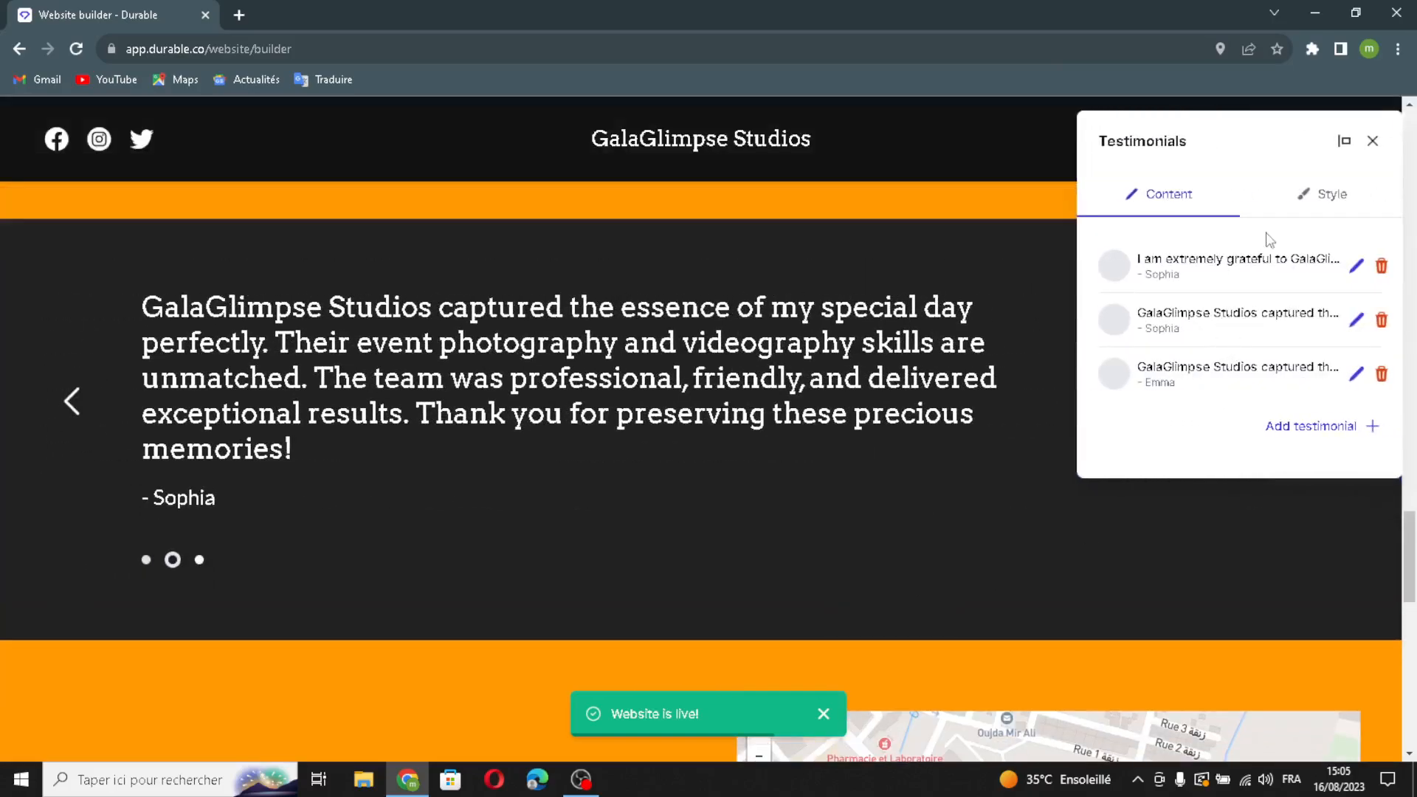
pyautogui.click(1311, 427)
pyautogui.click(834, 279)
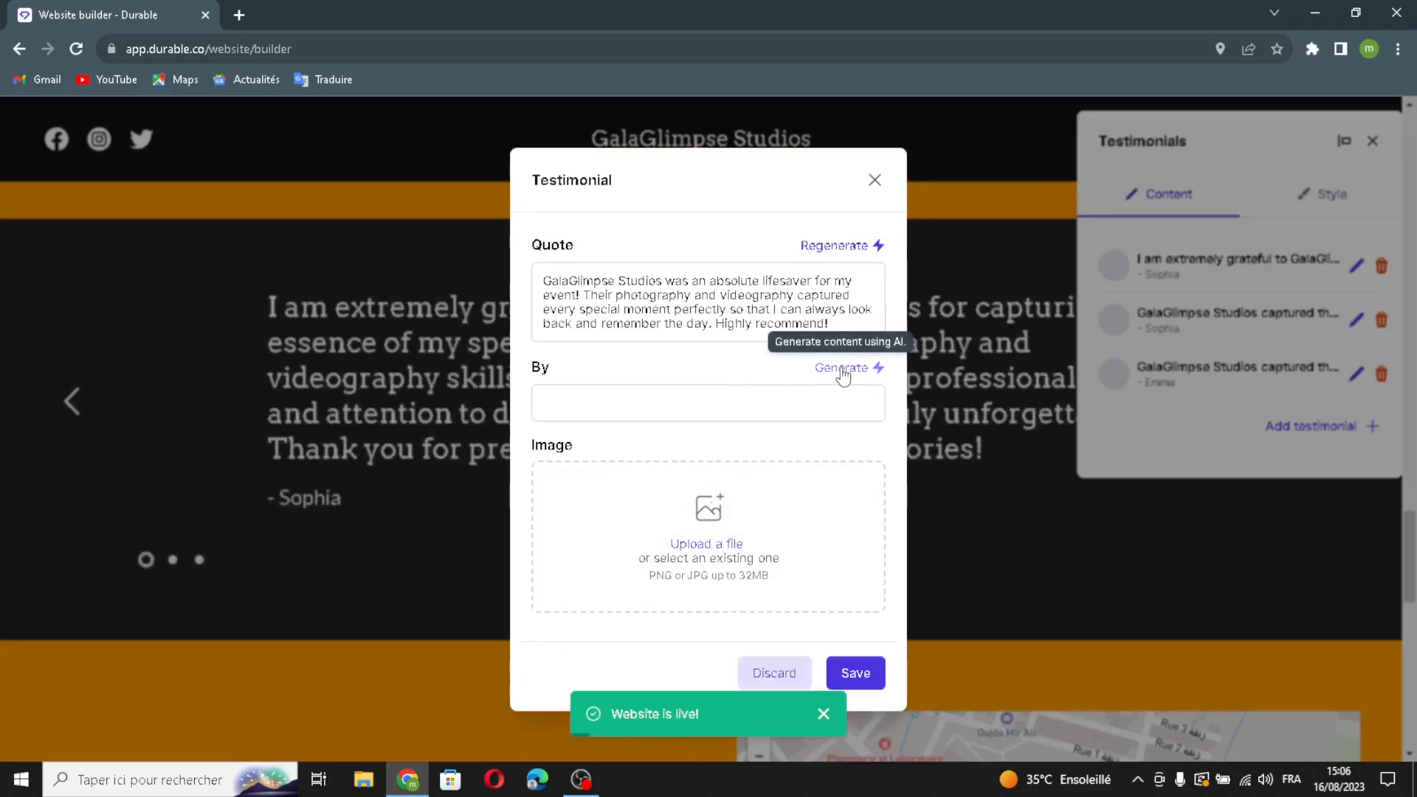
pyautogui.click(839, 367)
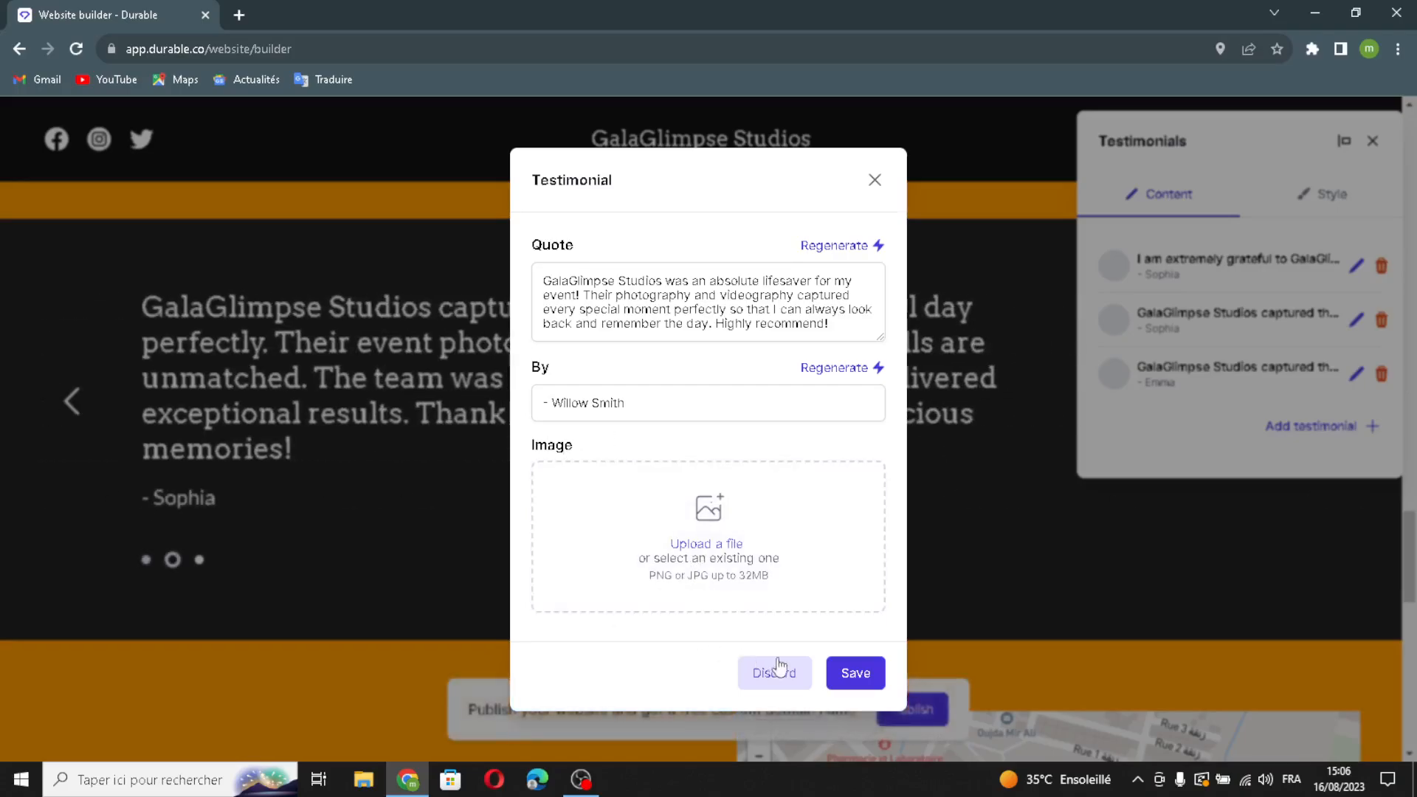
pyautogui.click(853, 672)
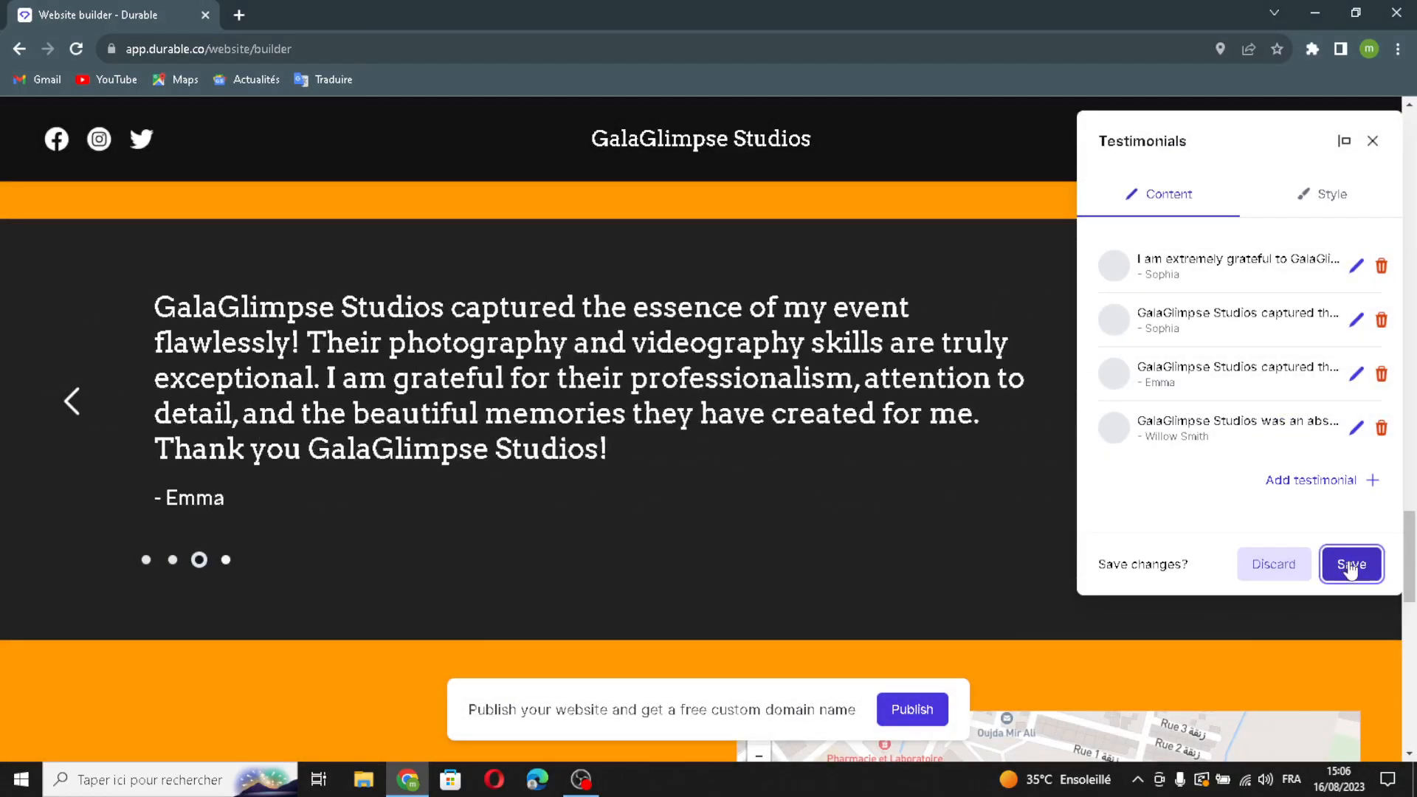
pyautogui.click(1351, 566)
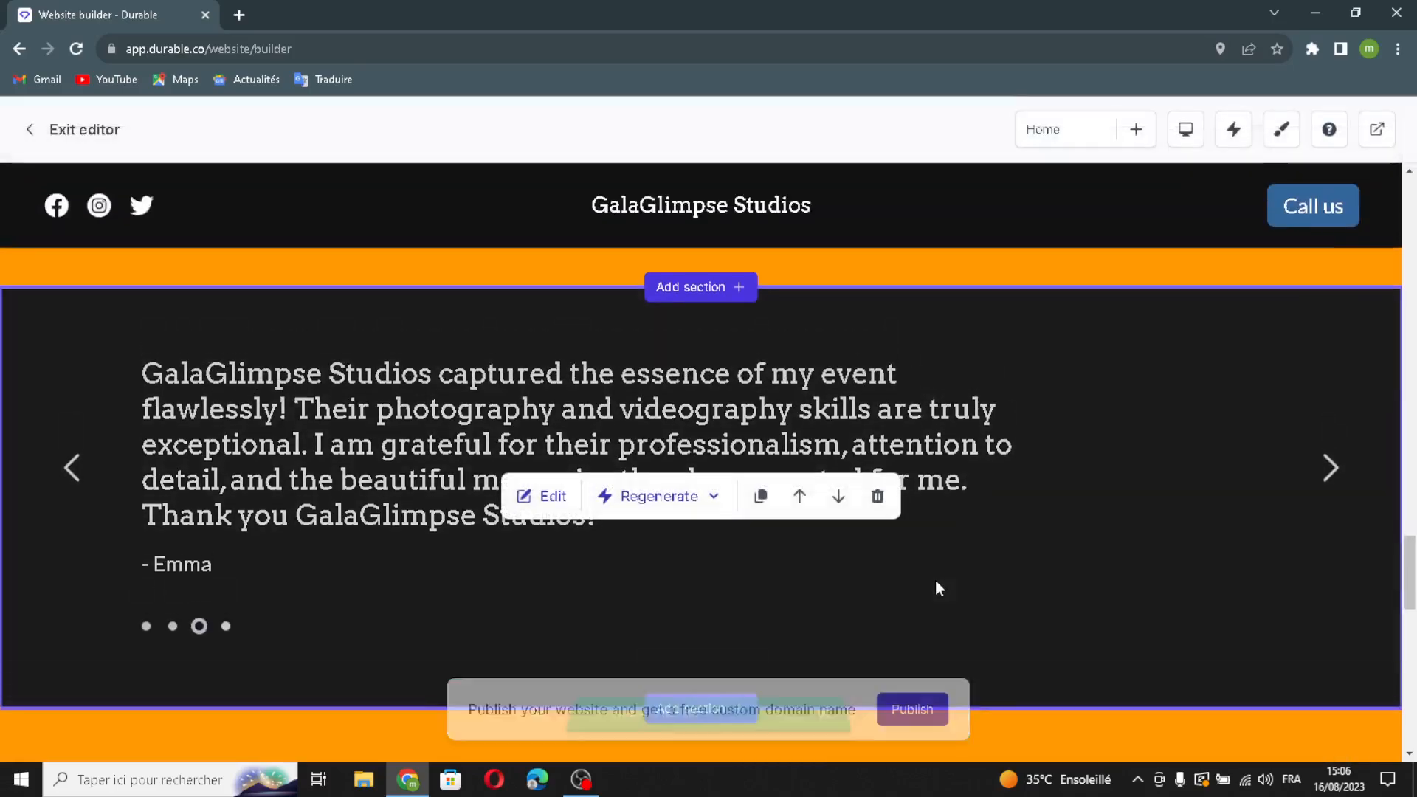
# Review the Location section's heading, address and additional text field form, and close them without making changes.
pyautogui.scroll(-5, 936, 579)
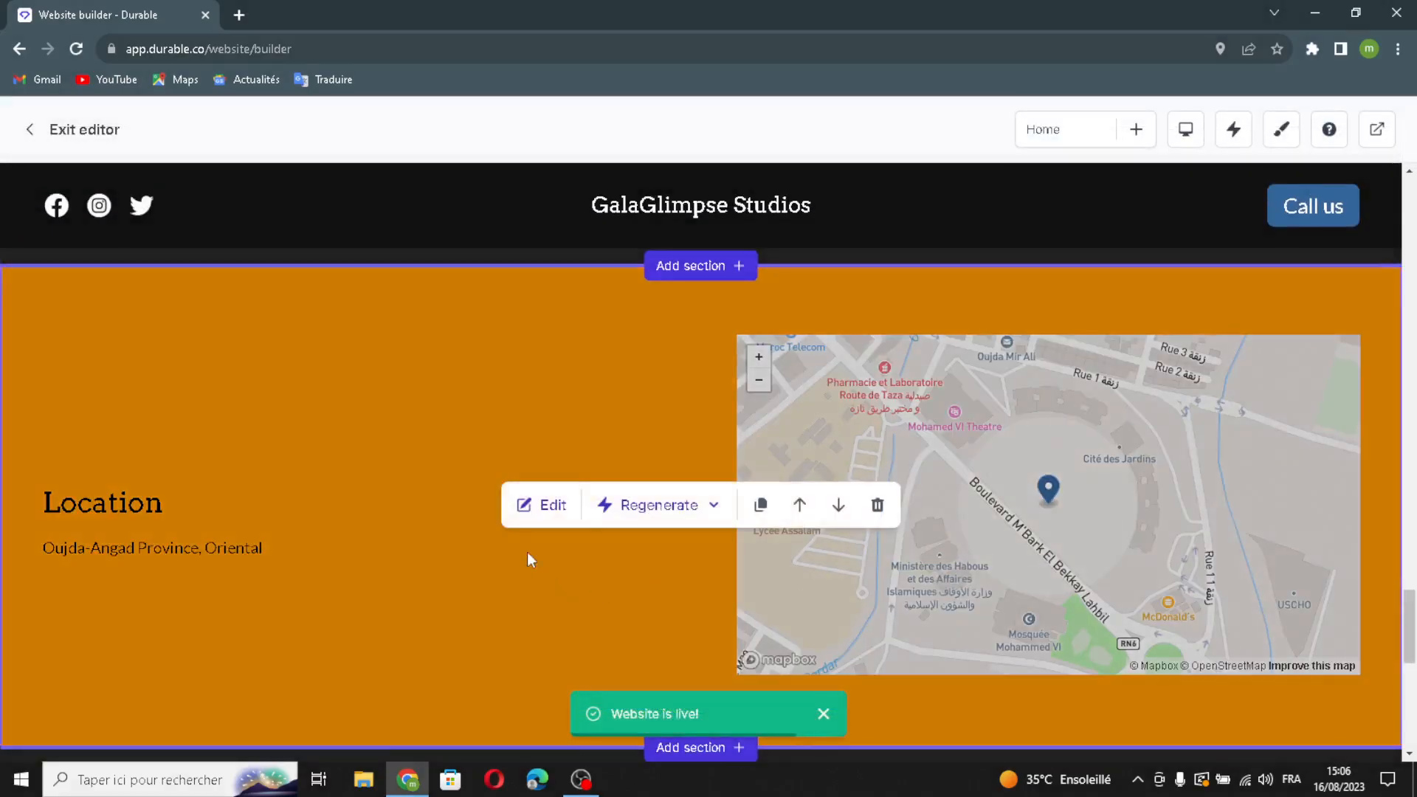
pyautogui.click(535, 503)
pyautogui.moveTo(1223, 284)
pyautogui.mouseDown()
pyautogui.moveTo(1052, 252)
pyautogui.moveTo(1208, 264)
pyautogui.mouseUp()
pyautogui.moveTo(1314, 399); pyautogui.dragTo(1282, 401)
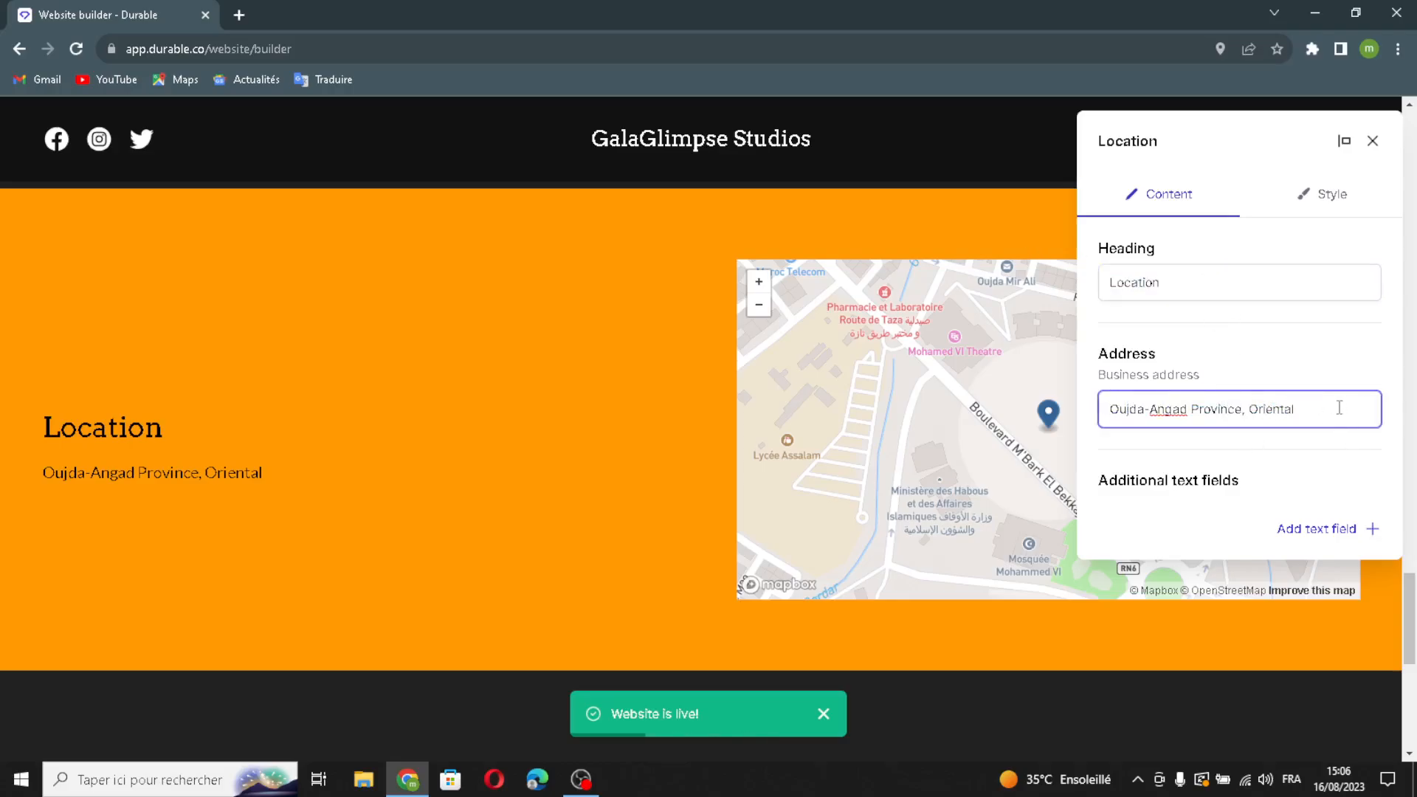
pyautogui.click(1310, 529)
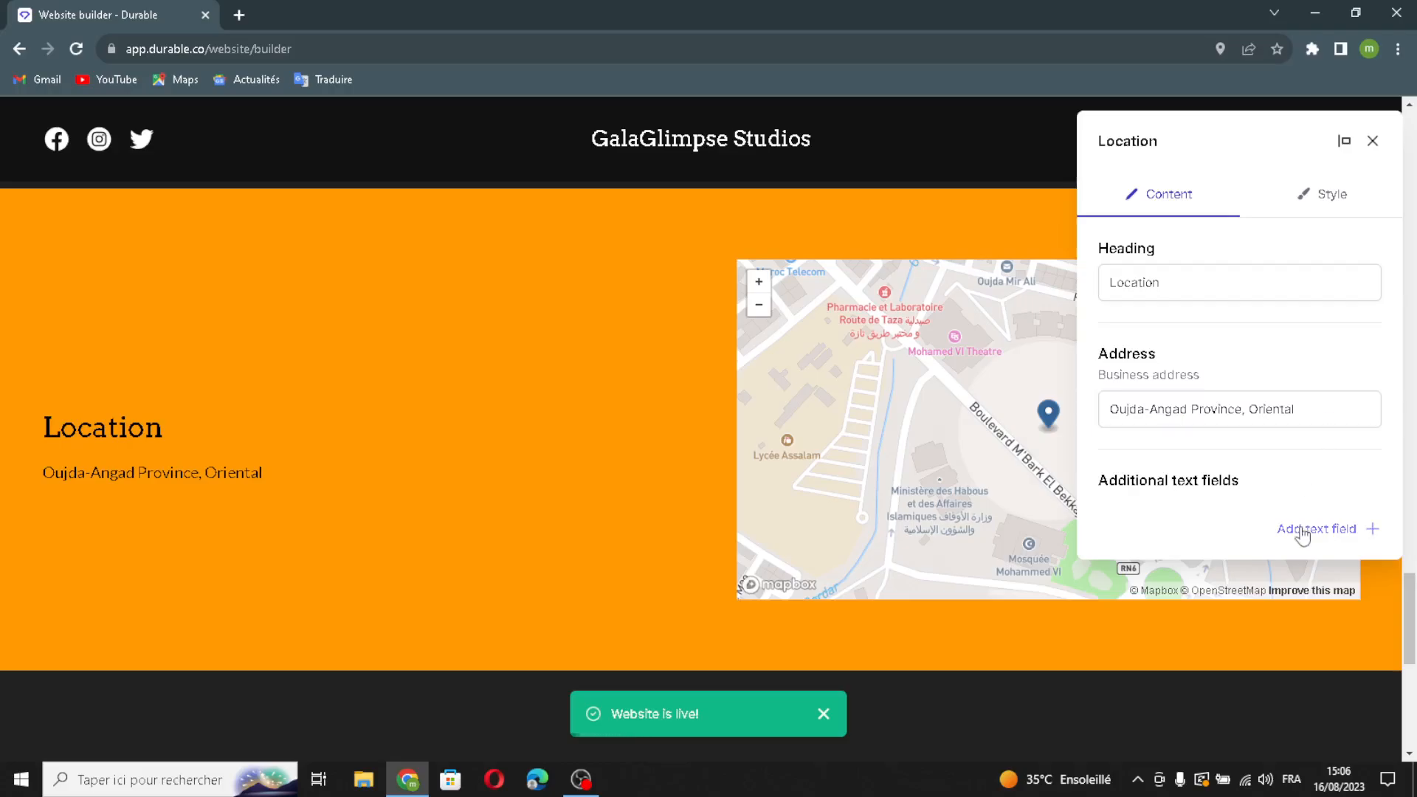
pyautogui.click(820, 403)
pyautogui.click(758, 483)
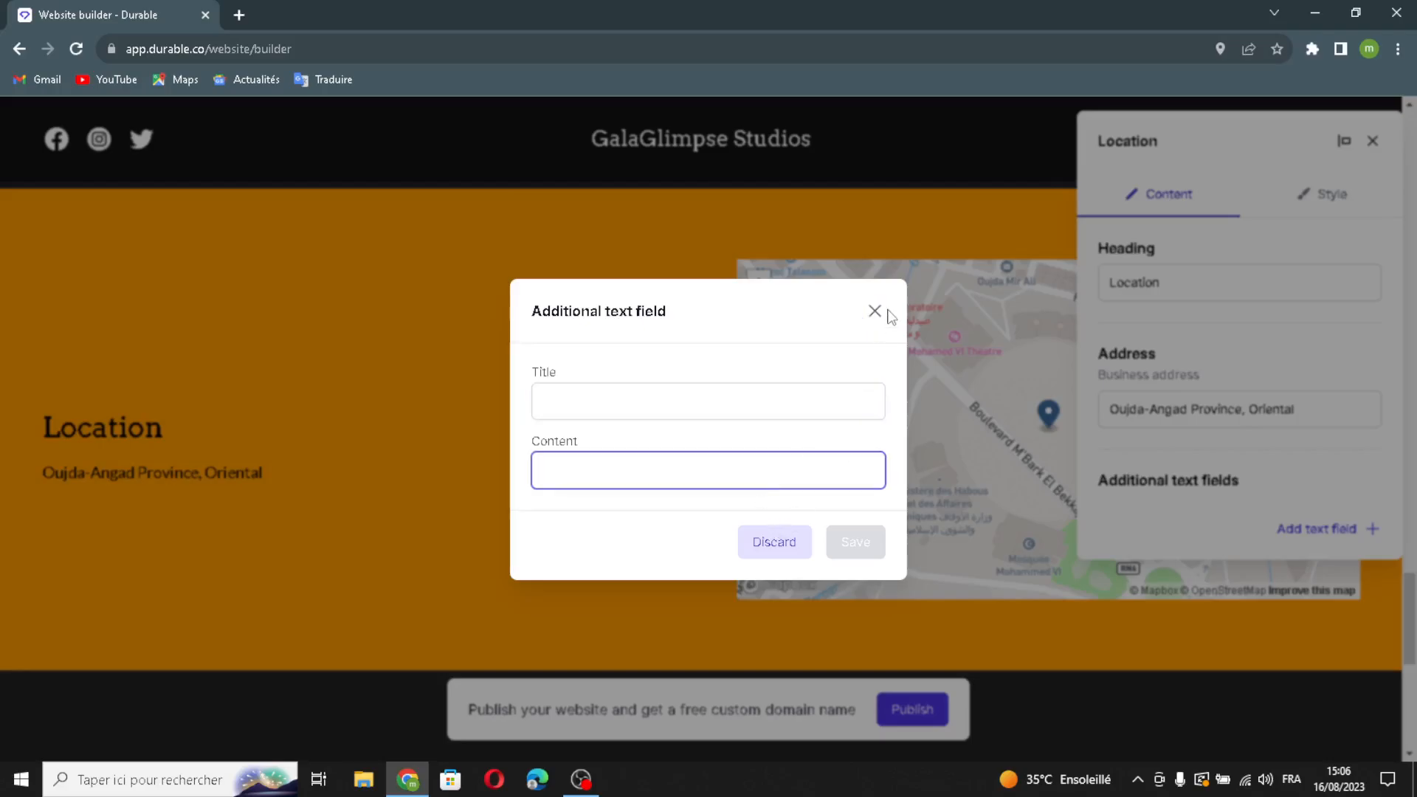
pyautogui.click(876, 311)
pyautogui.click(1373, 141)
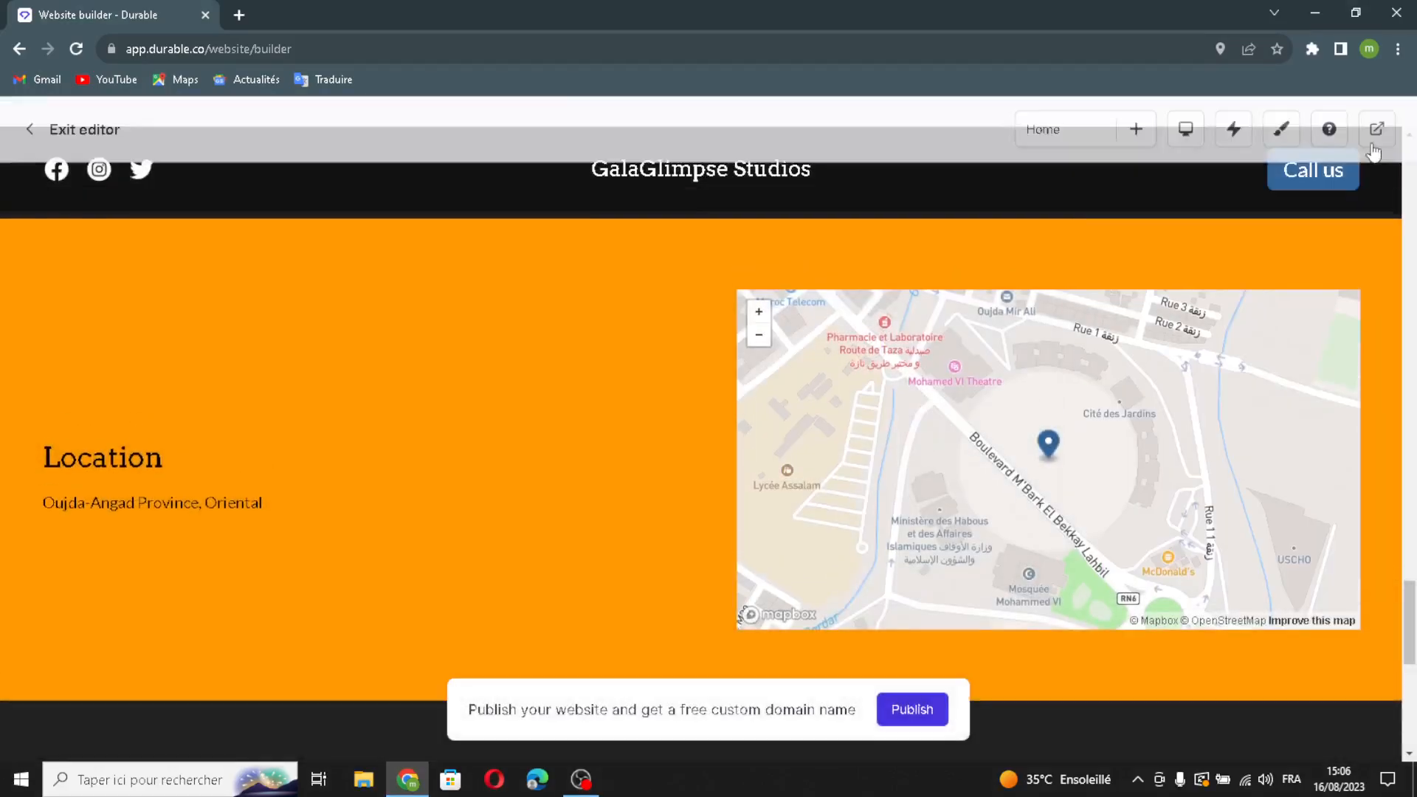
# Open the Contact Us Today section for editing and regenerate its heading and text with AI.
pyautogui.scroll(-6, 1135, 365)
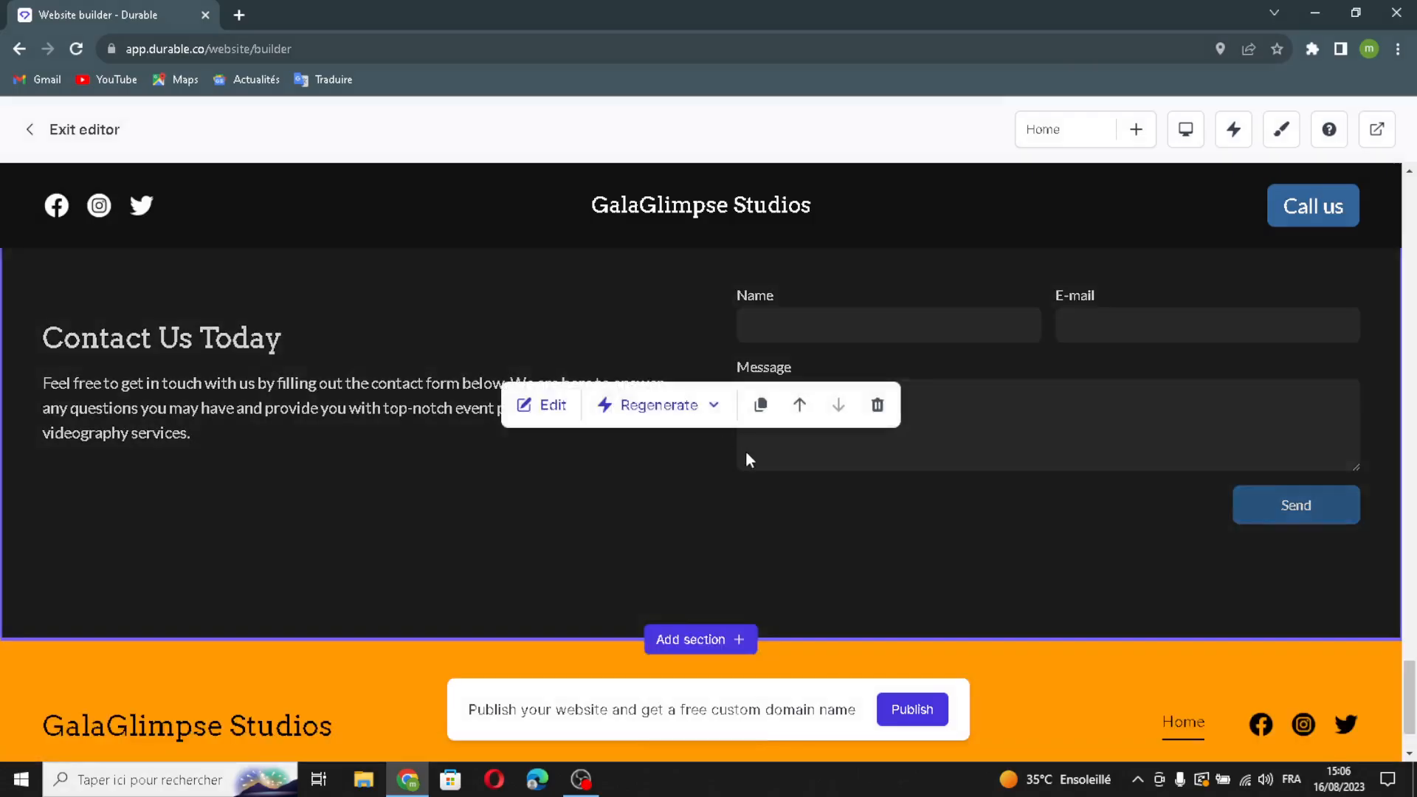
pyautogui.scroll(1, 738, 458)
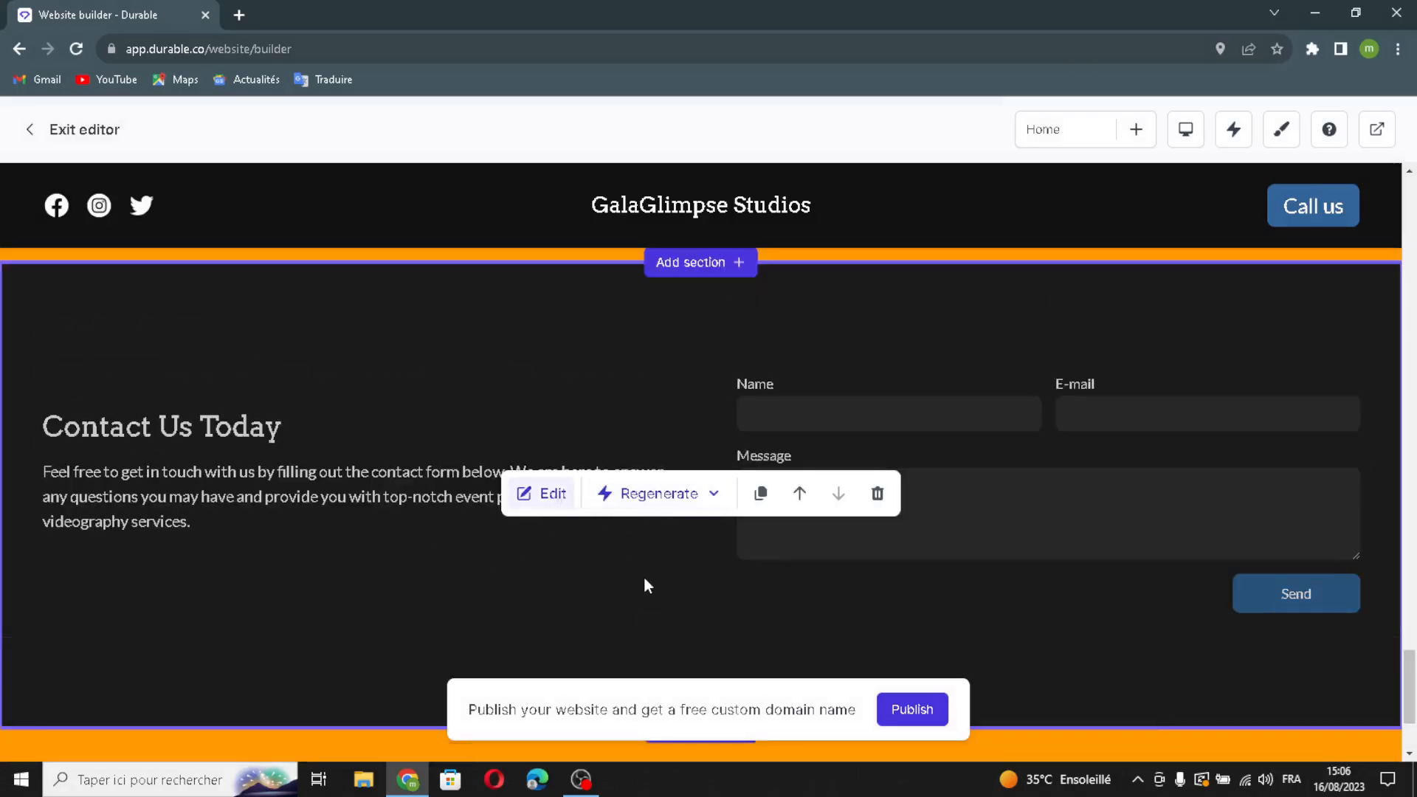
pyautogui.click(643, 581)
pyautogui.click(1314, 252)
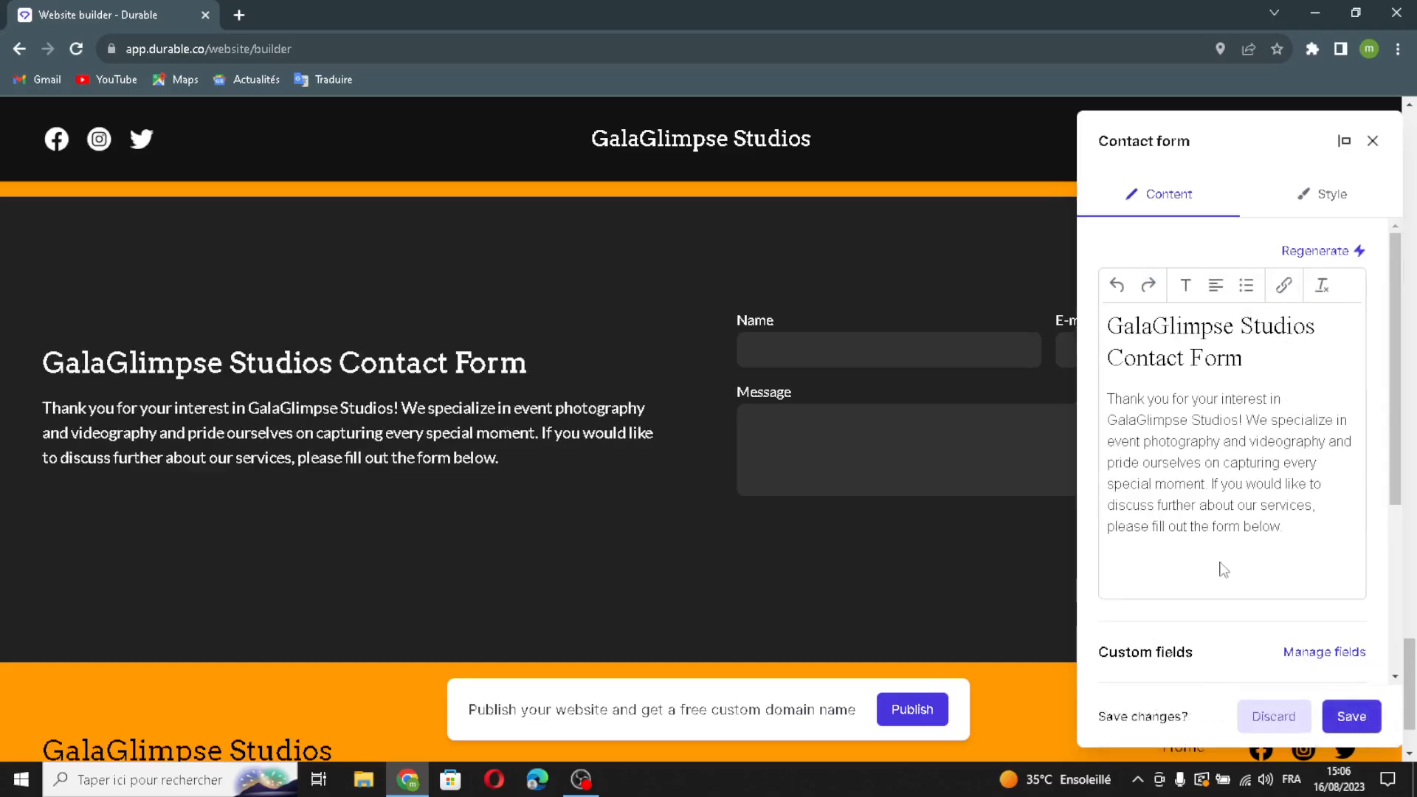
# Check the contact form's custom fields without changing them and enable the custom input labels.
pyautogui.scroll(-2, 1304, 559)
pyautogui.click(1327, 475)
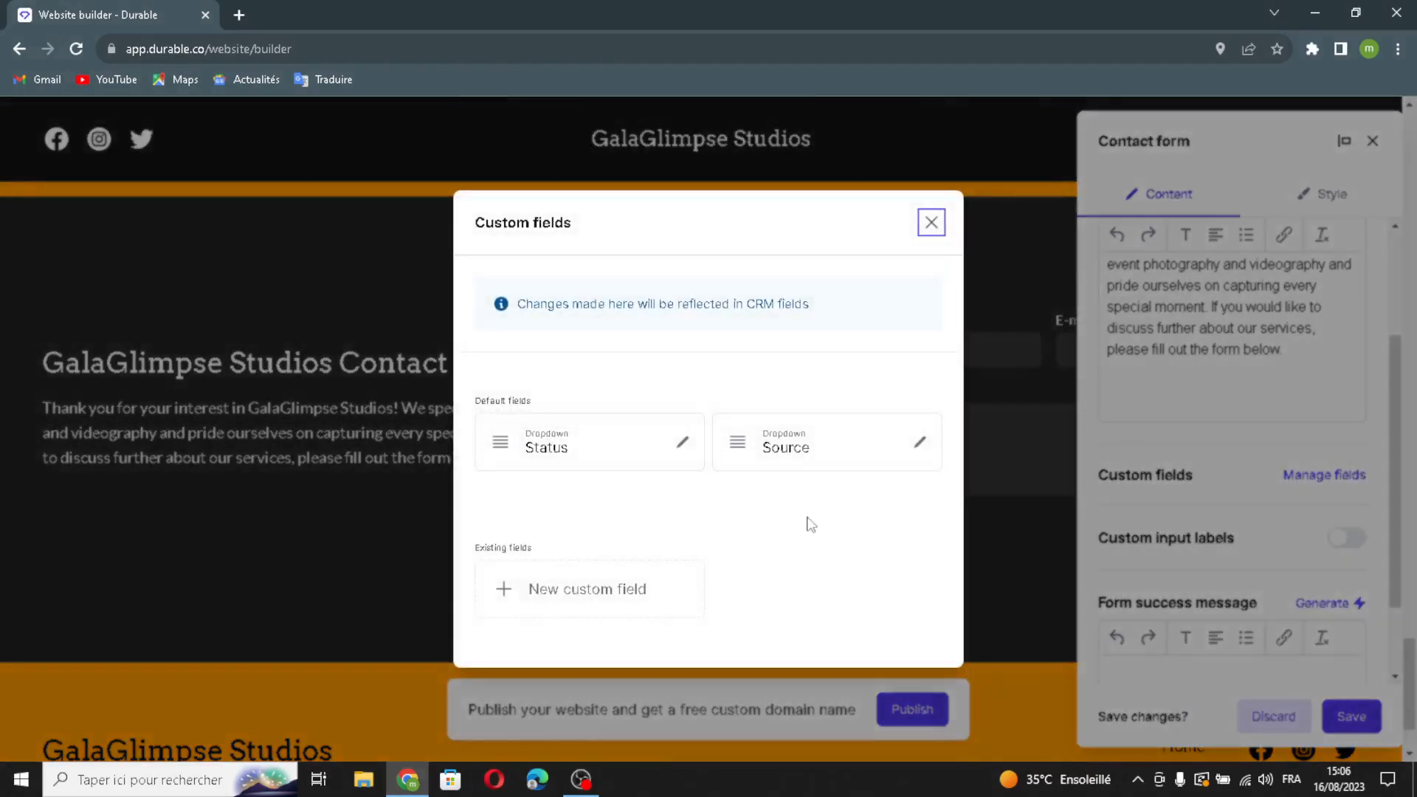
pyautogui.click(932, 223)
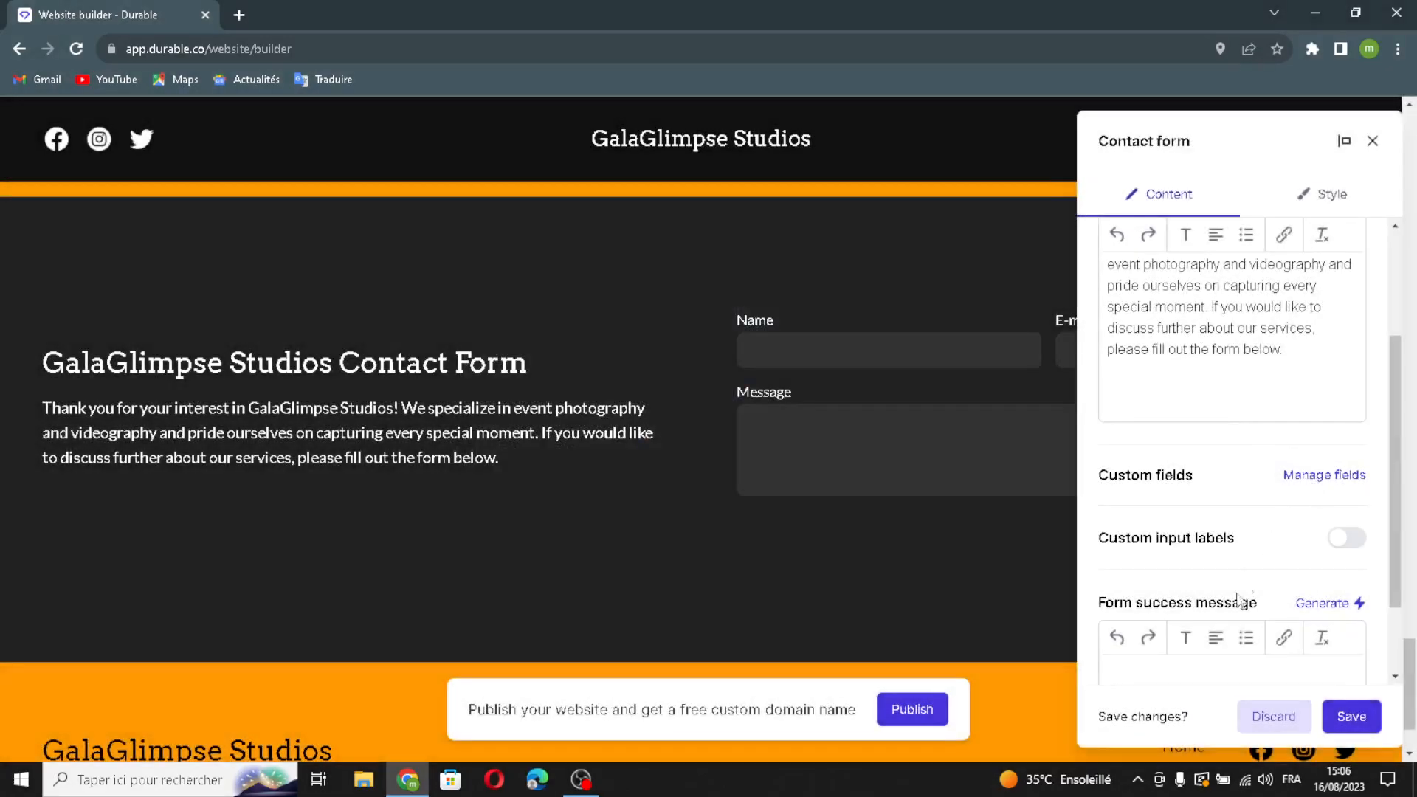
pyautogui.scroll(-1, 1247, 600)
pyautogui.scroll(3, 1281, 522)
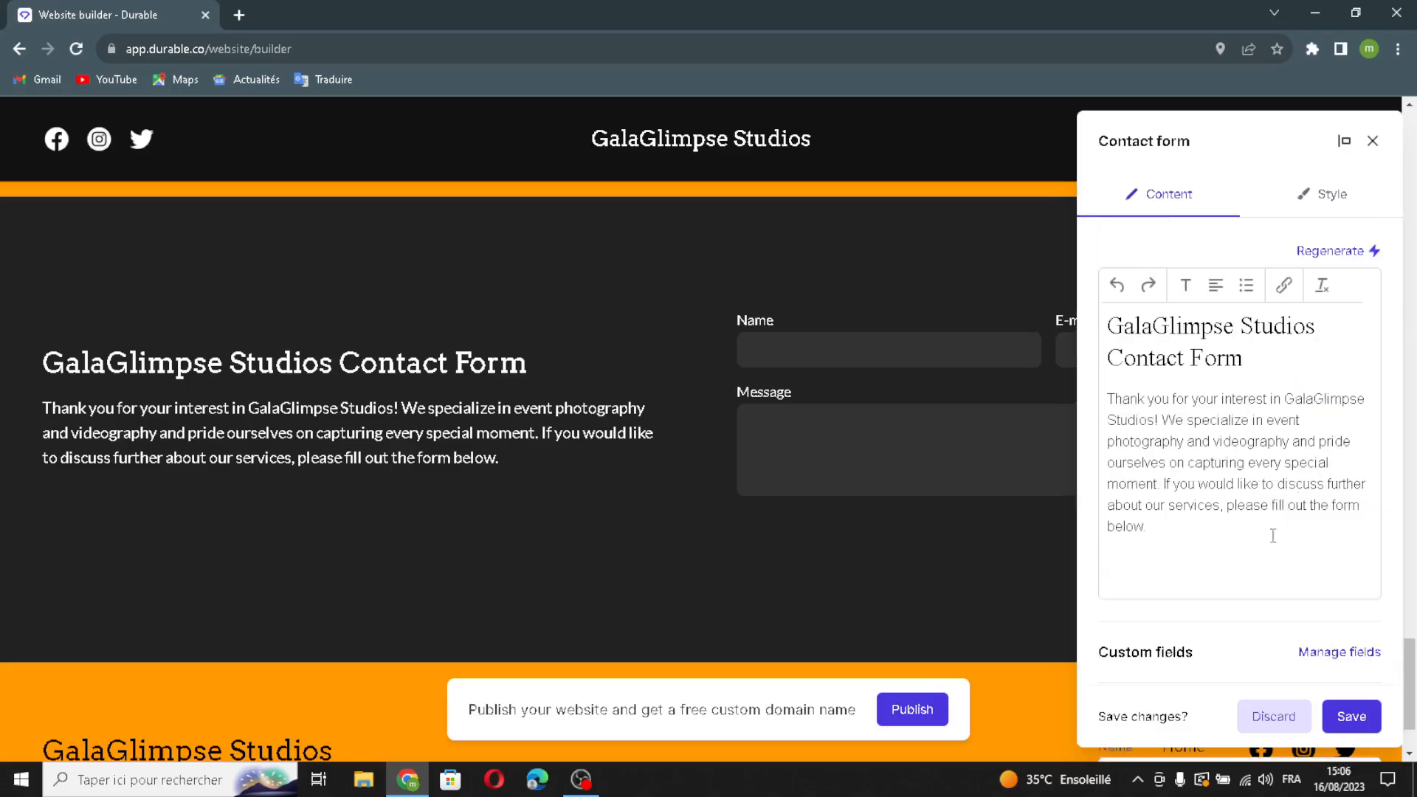
pyautogui.scroll(-3, 1259, 610)
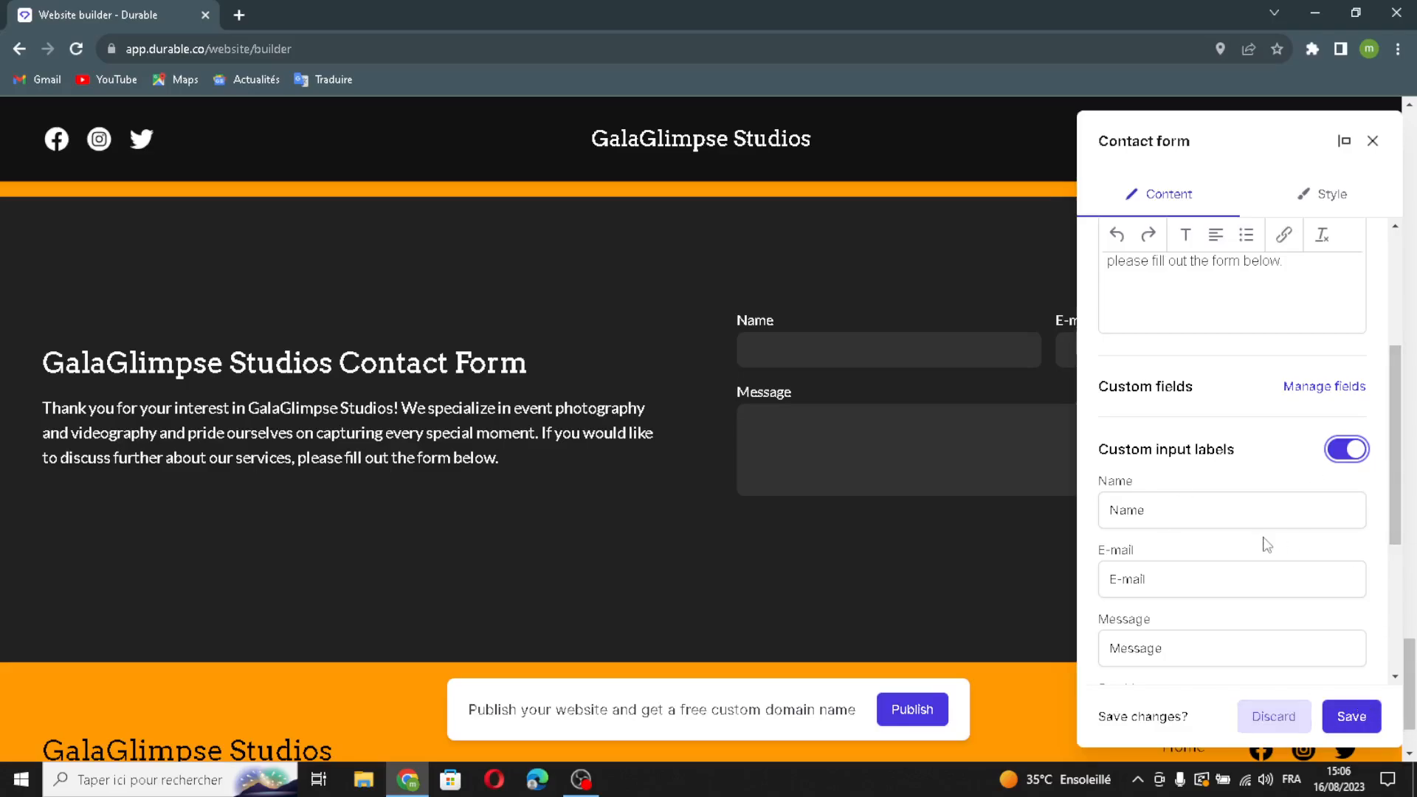
# Generate the contact form's success message with AI and save the section.
pyautogui.scroll(-1, 1267, 545)
pyautogui.scroll(-3, 1324, 611)
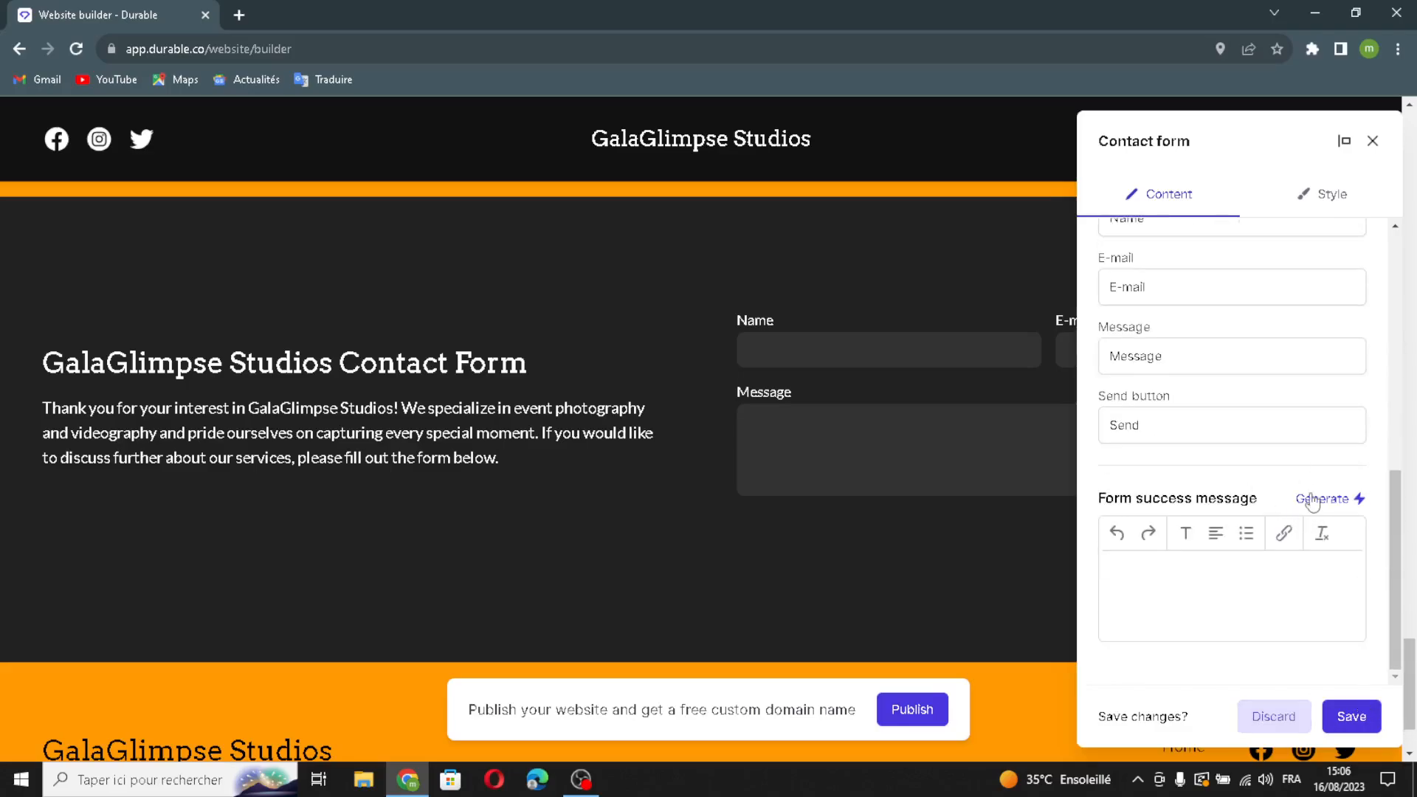
pyautogui.click(1312, 500)
pyautogui.scroll(-3, 1299, 632)
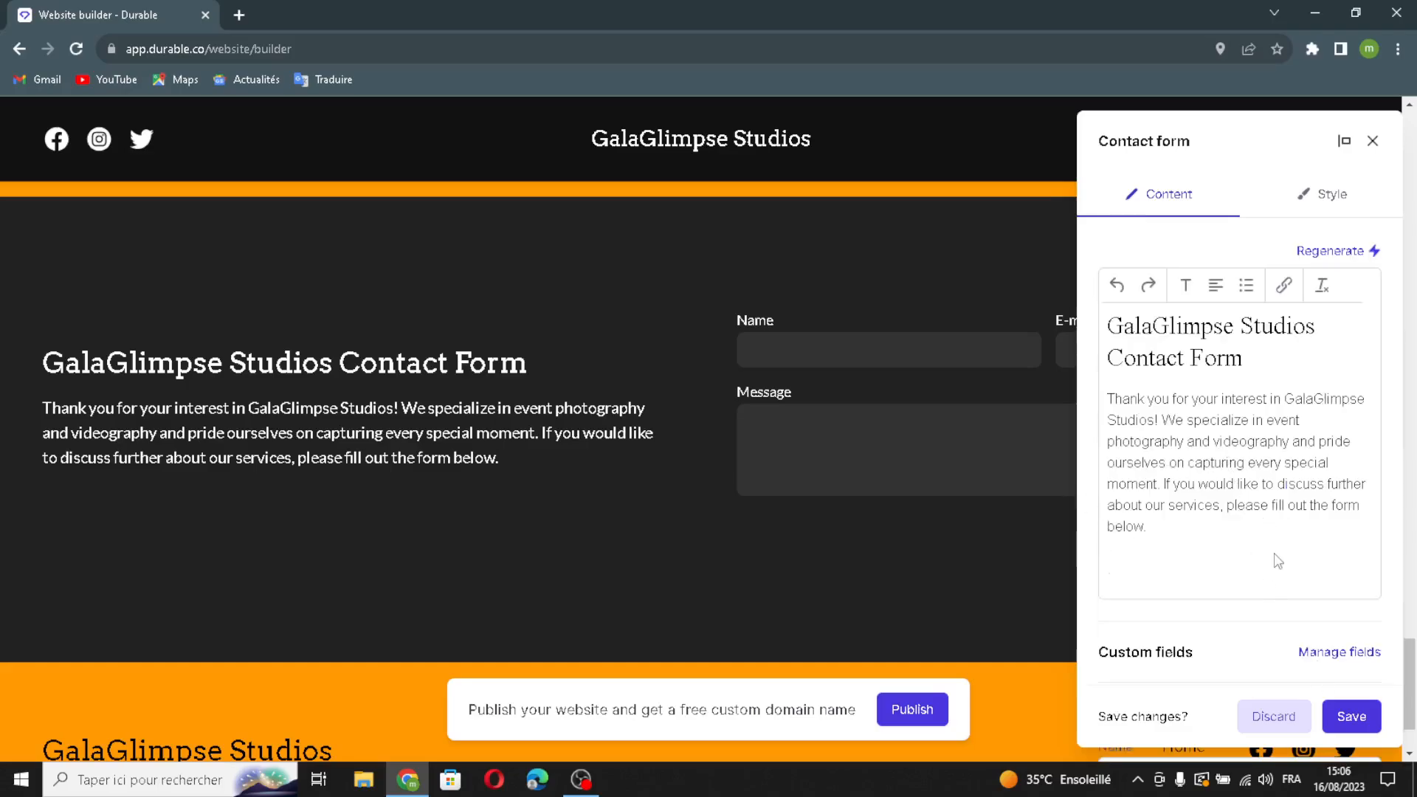
pyautogui.click(1351, 716)
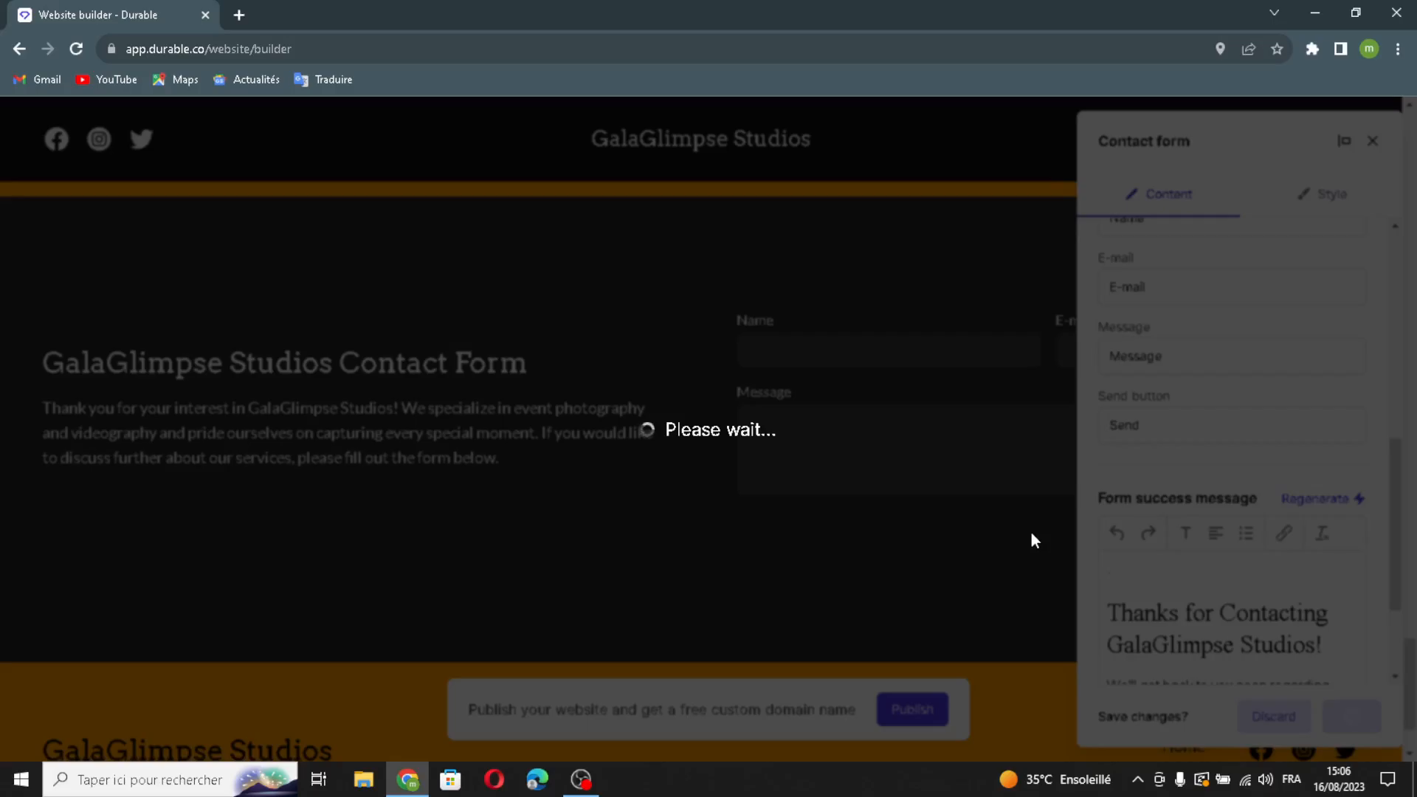
# Open the footer for editing, enable the option to replace the company name with a logo, and check the additional details field.
pyautogui.scroll(-3, 1022, 576)
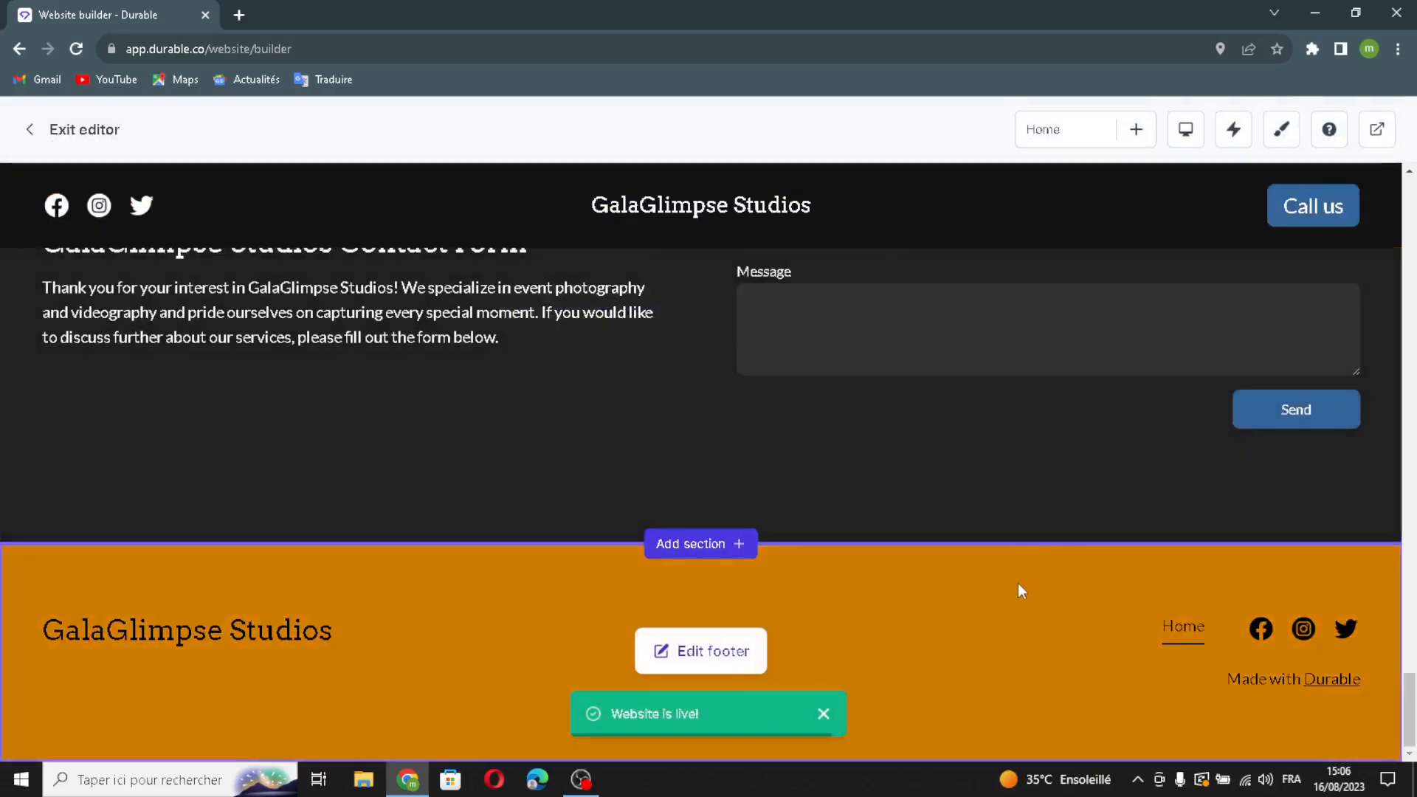
pyautogui.click(742, 650)
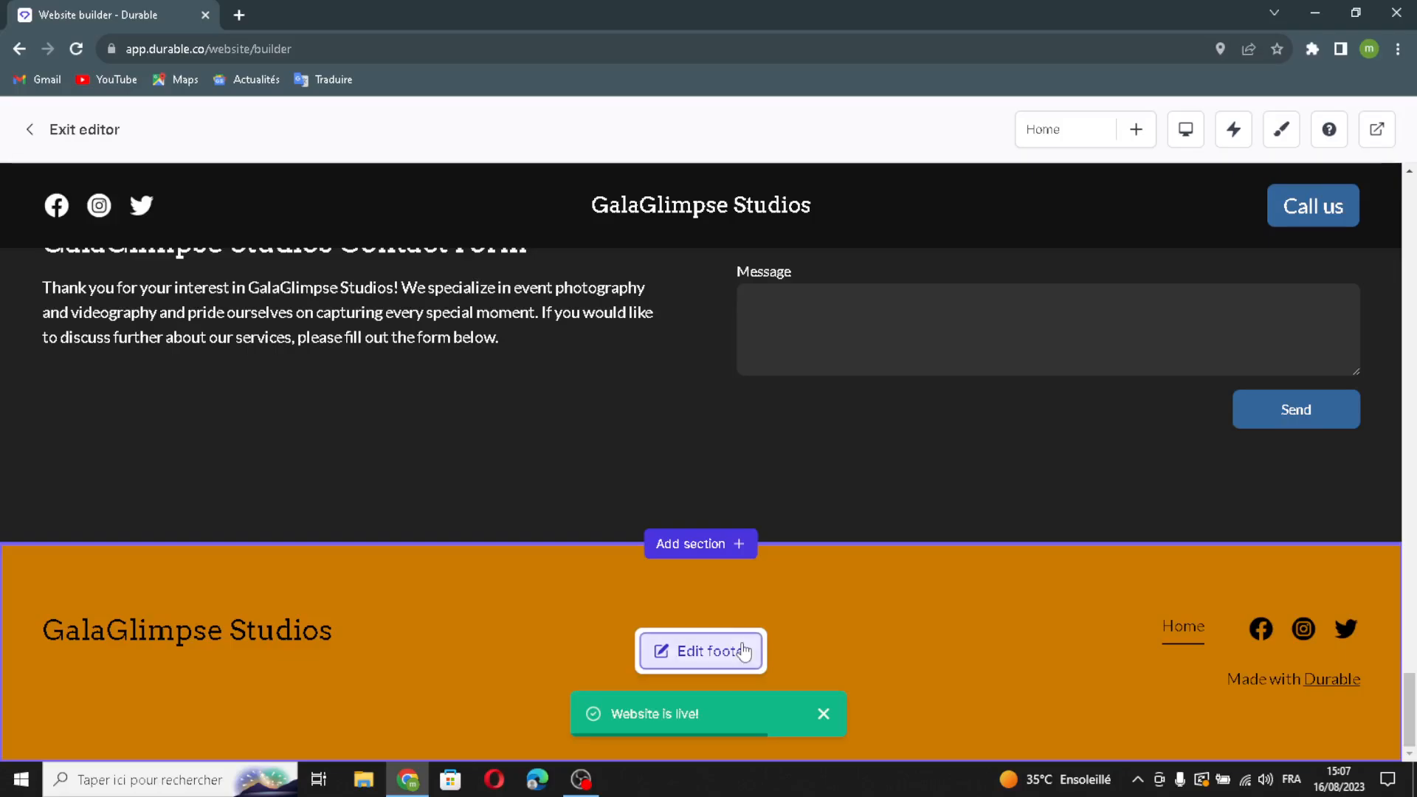
pyautogui.moveTo(1264, 395); pyautogui.dragTo(1087, 410)
pyautogui.click(1321, 402)
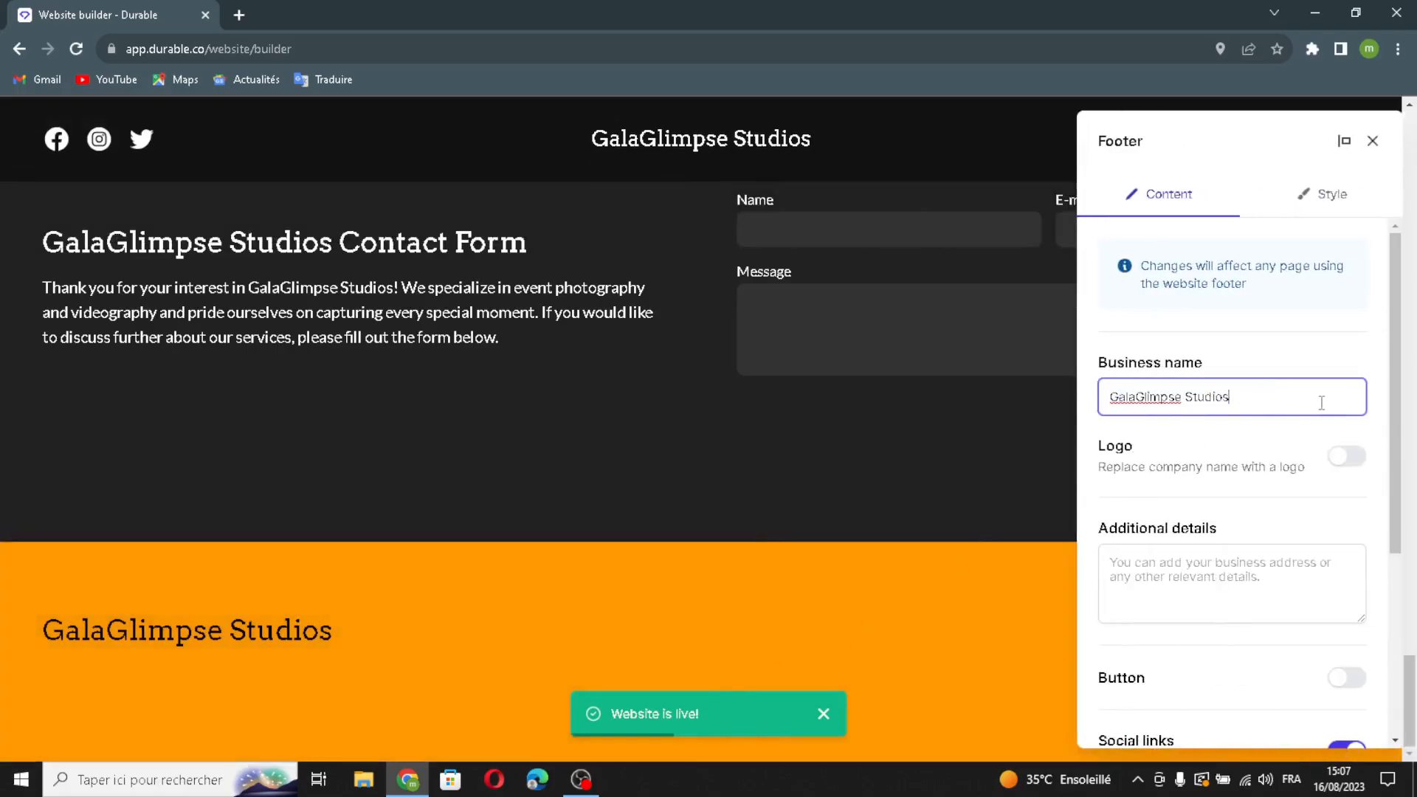
pyautogui.click(1347, 456)
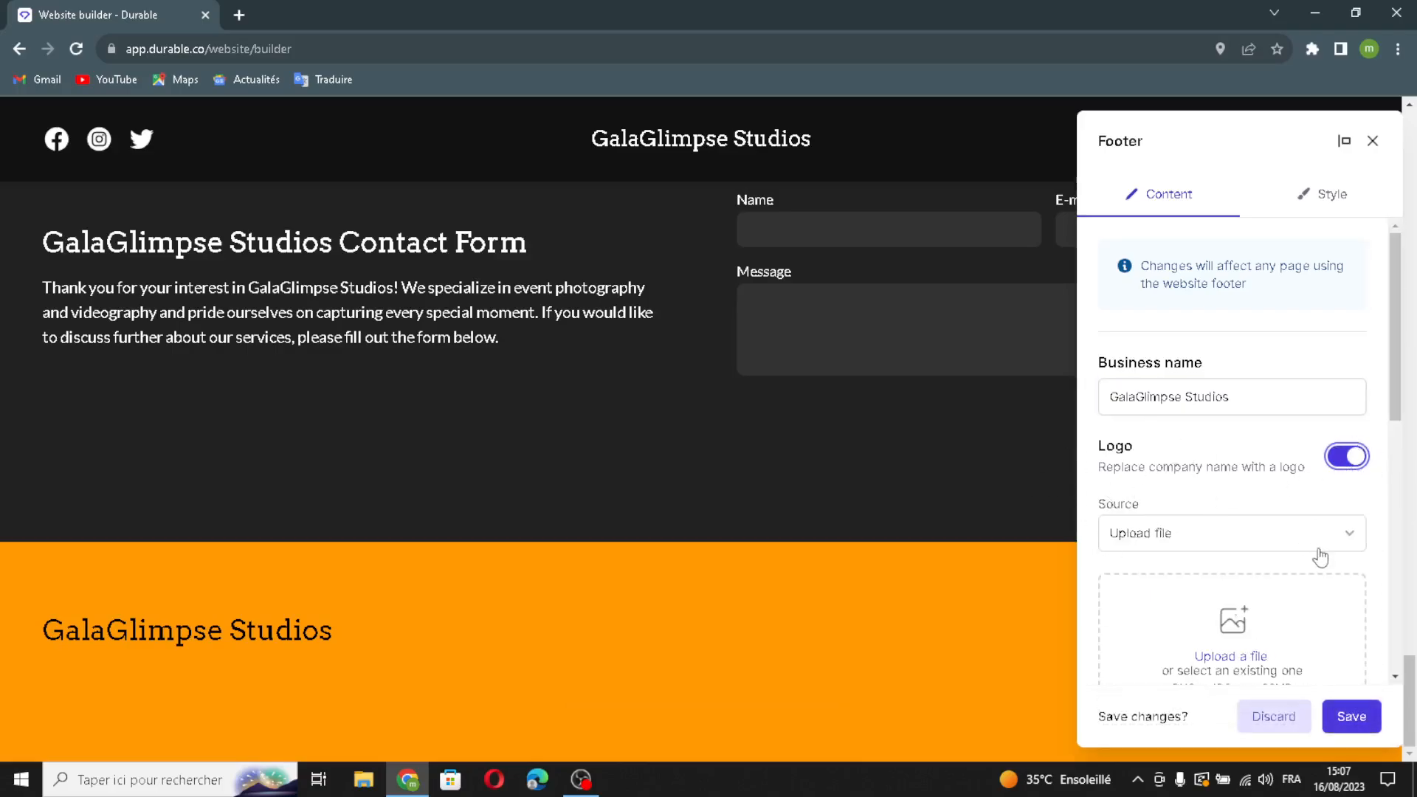
pyautogui.scroll(-3, 1318, 553)
pyautogui.click(1218, 570)
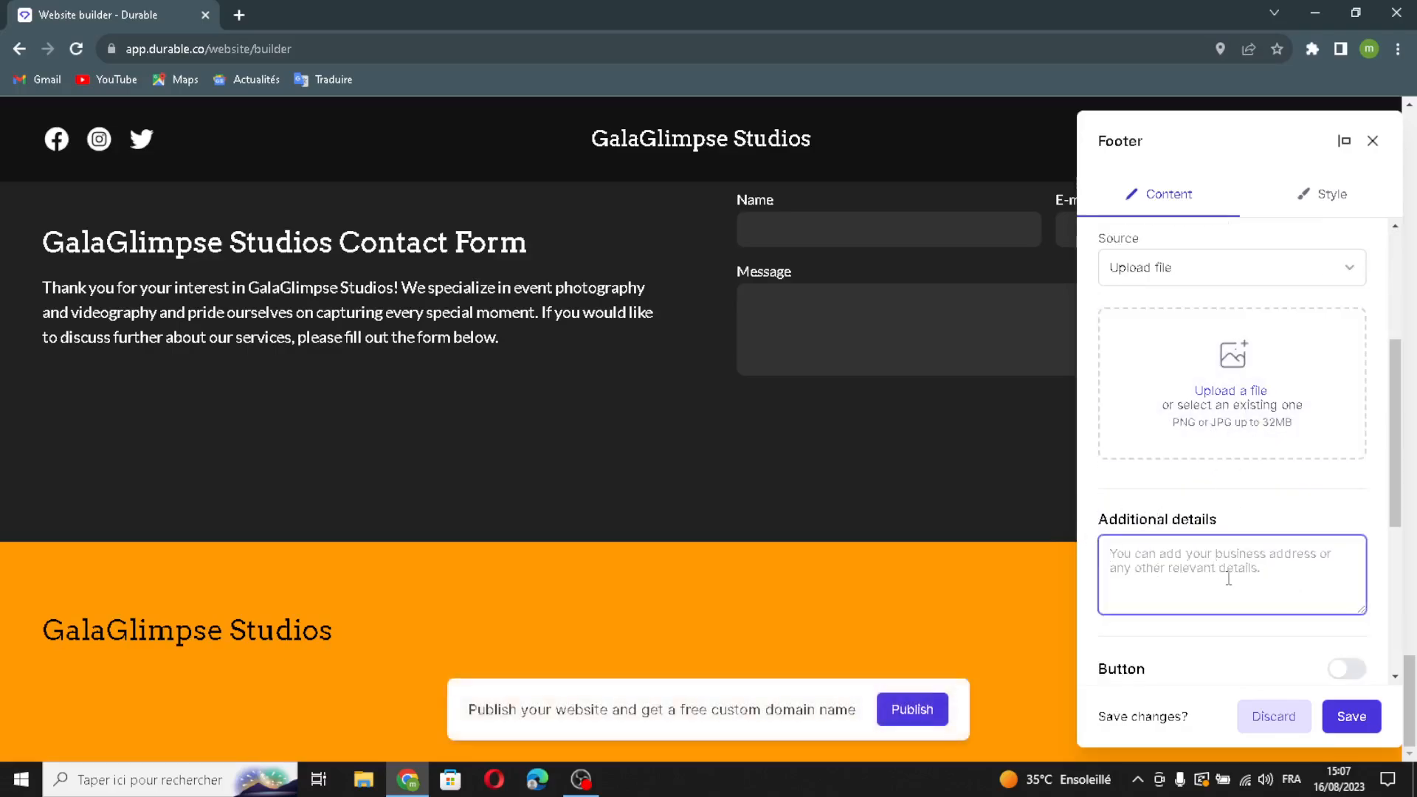
# Enable the footer's button and check its label and external link fields without entering new values.
pyautogui.scroll(-3, 1229, 579)
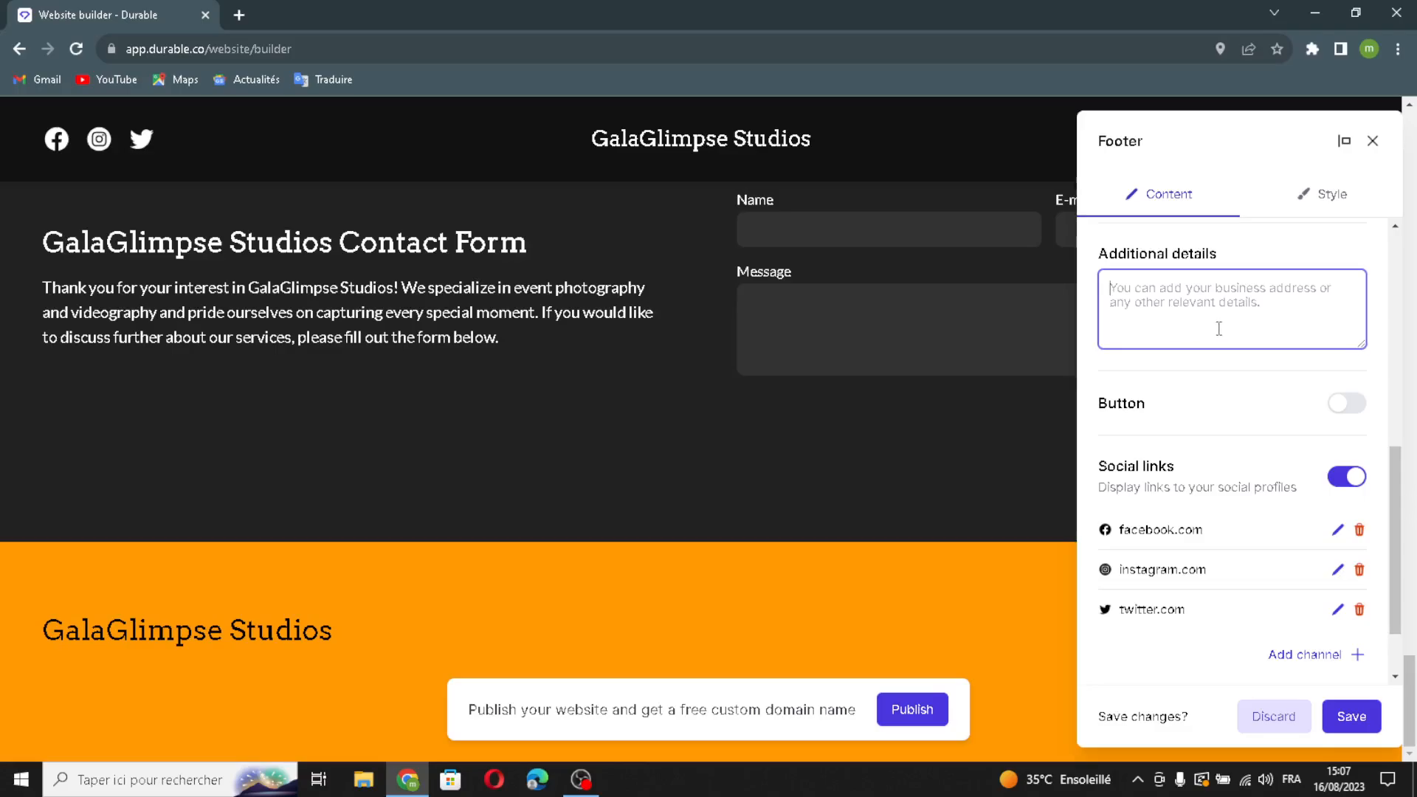
pyautogui.click(1347, 403)
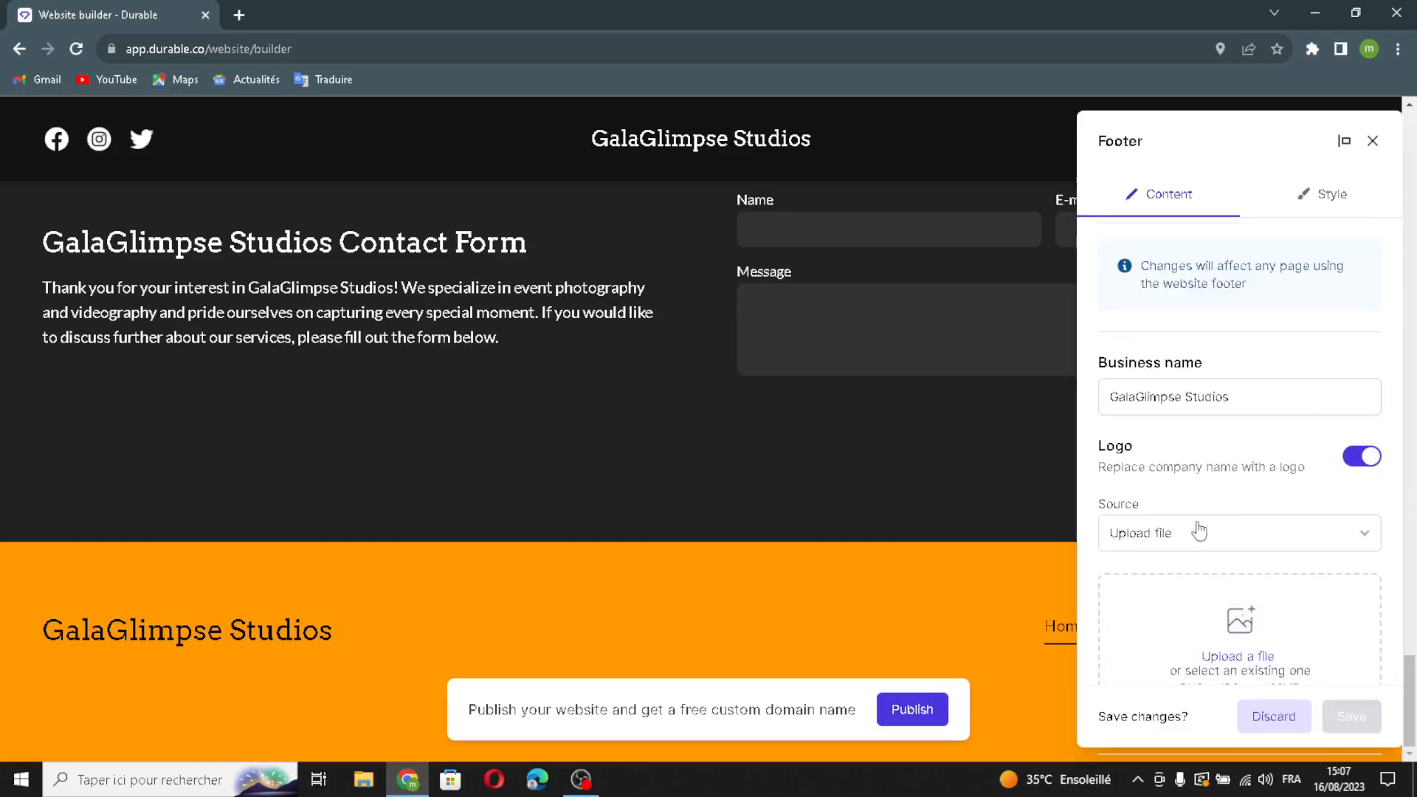
pyautogui.moveTo(1178, 452); pyautogui.dragTo(1122, 465)
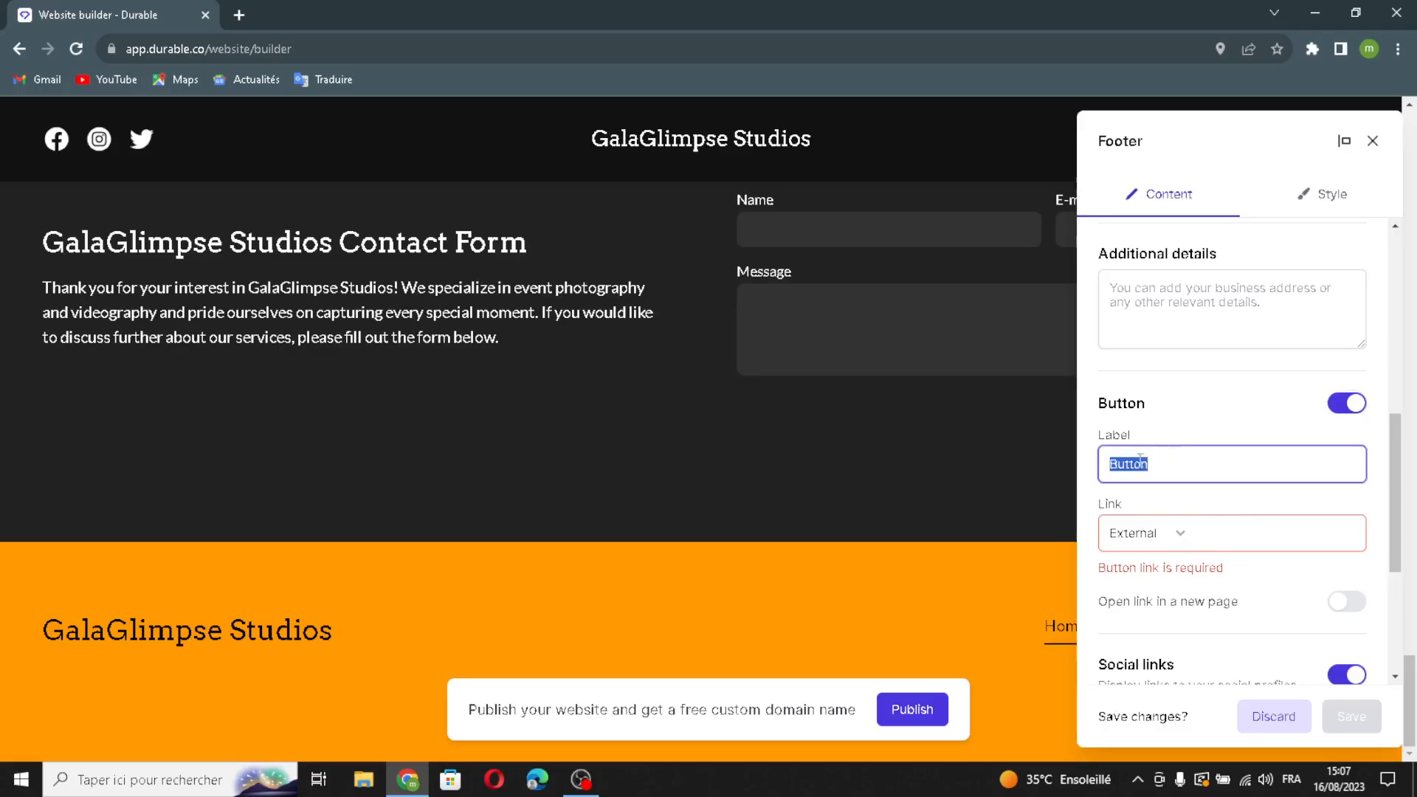
pyautogui.click(1260, 533)
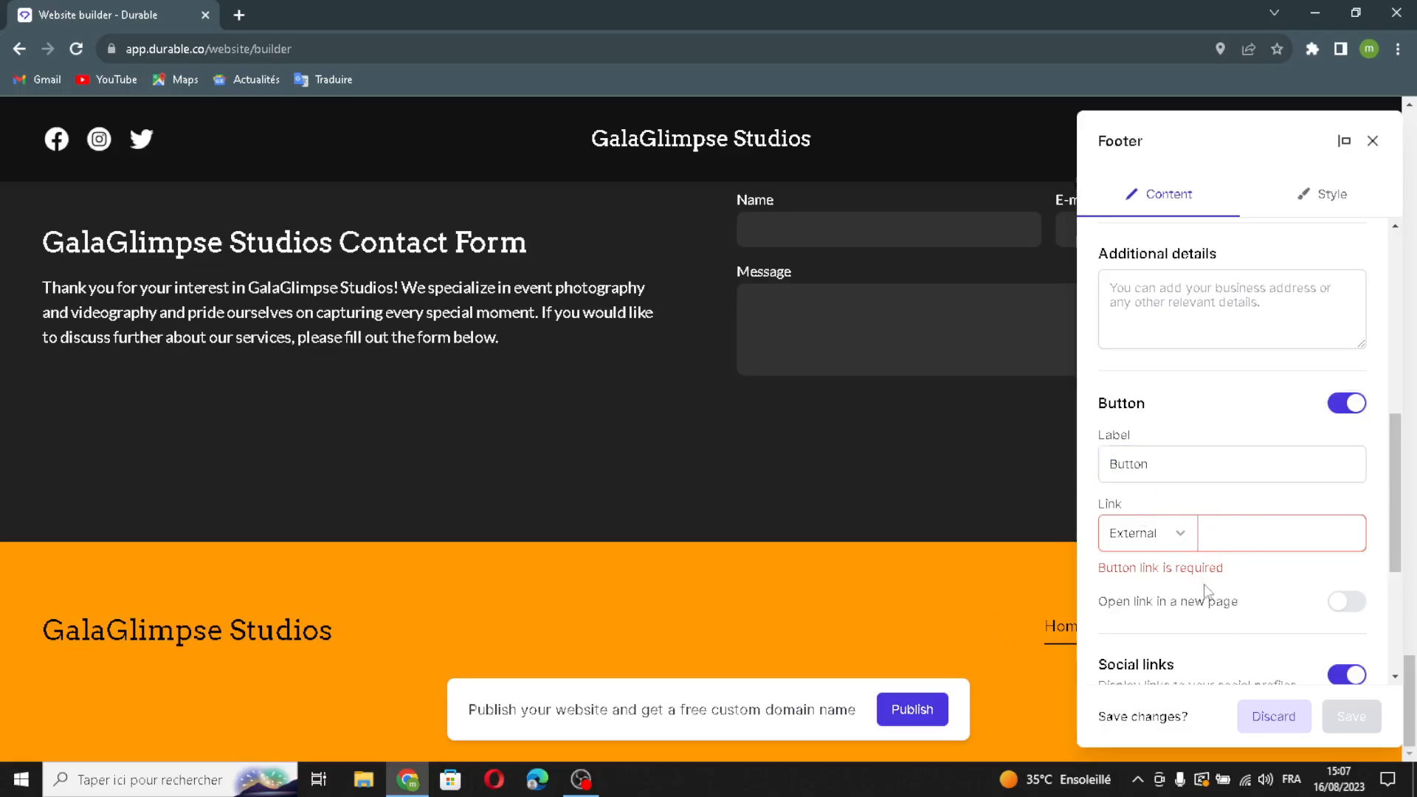
pyautogui.scroll(-3, 1200, 589)
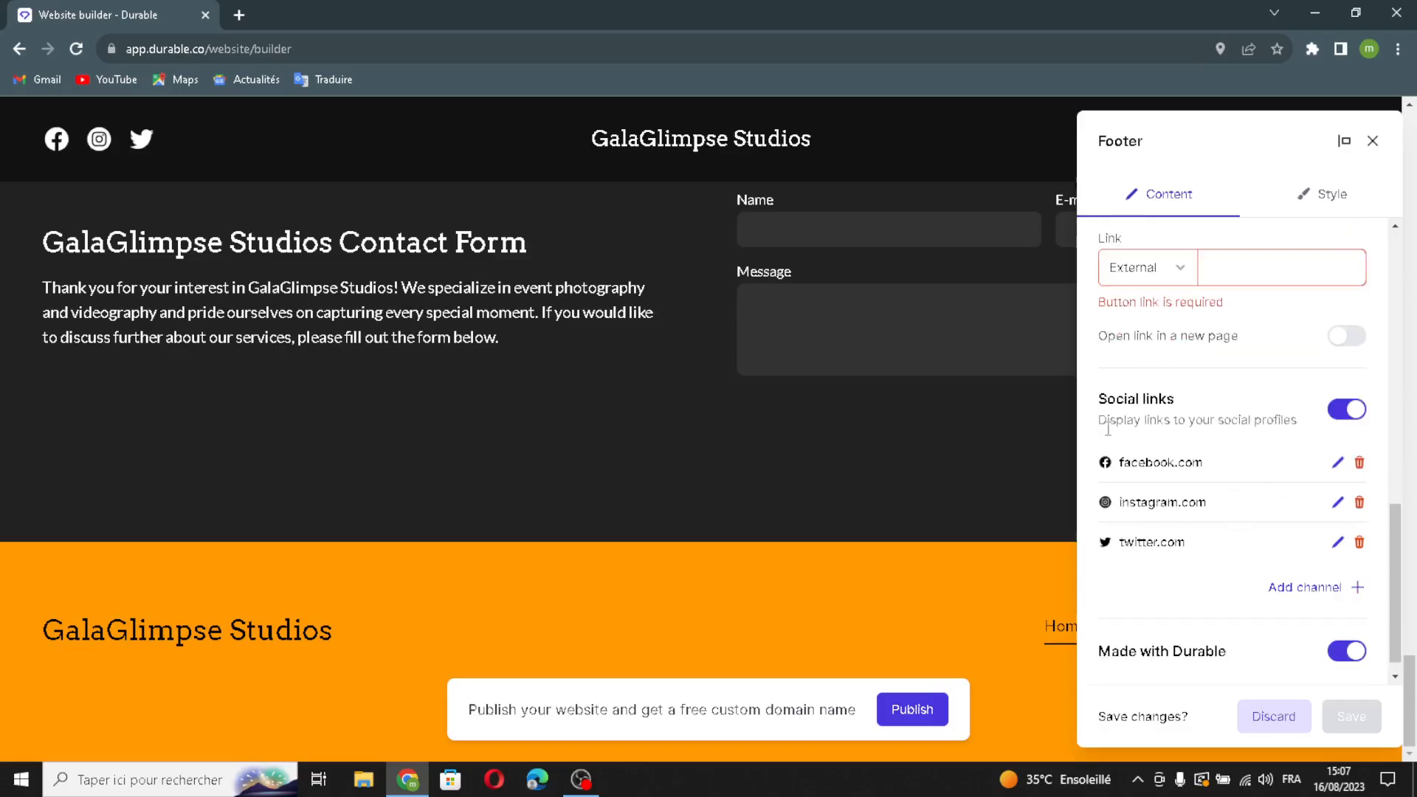
# Review the form for adding a footer social link without adding one, and close the footer editor, keeping the changes.
pyautogui.click(1326, 592)
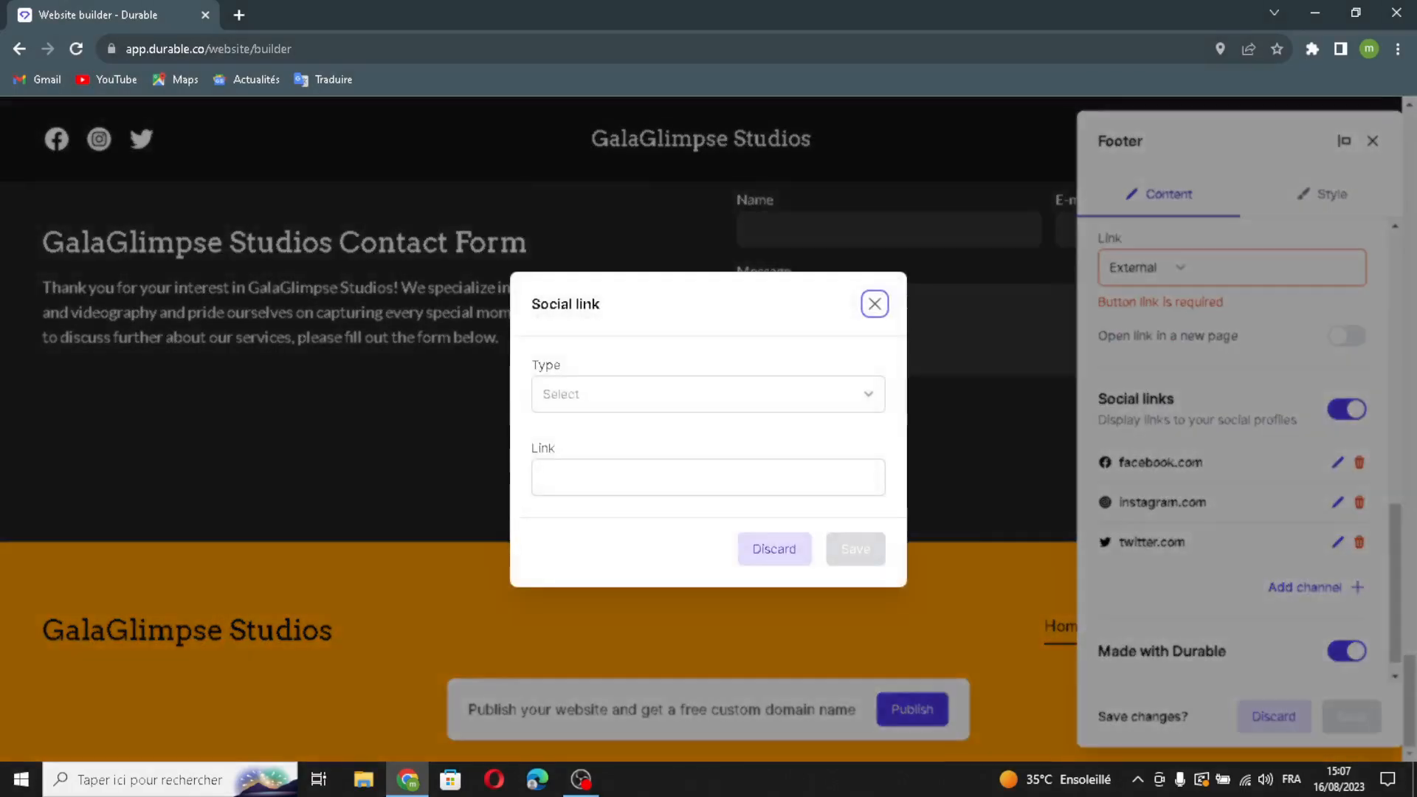
pyautogui.click(702, 396)
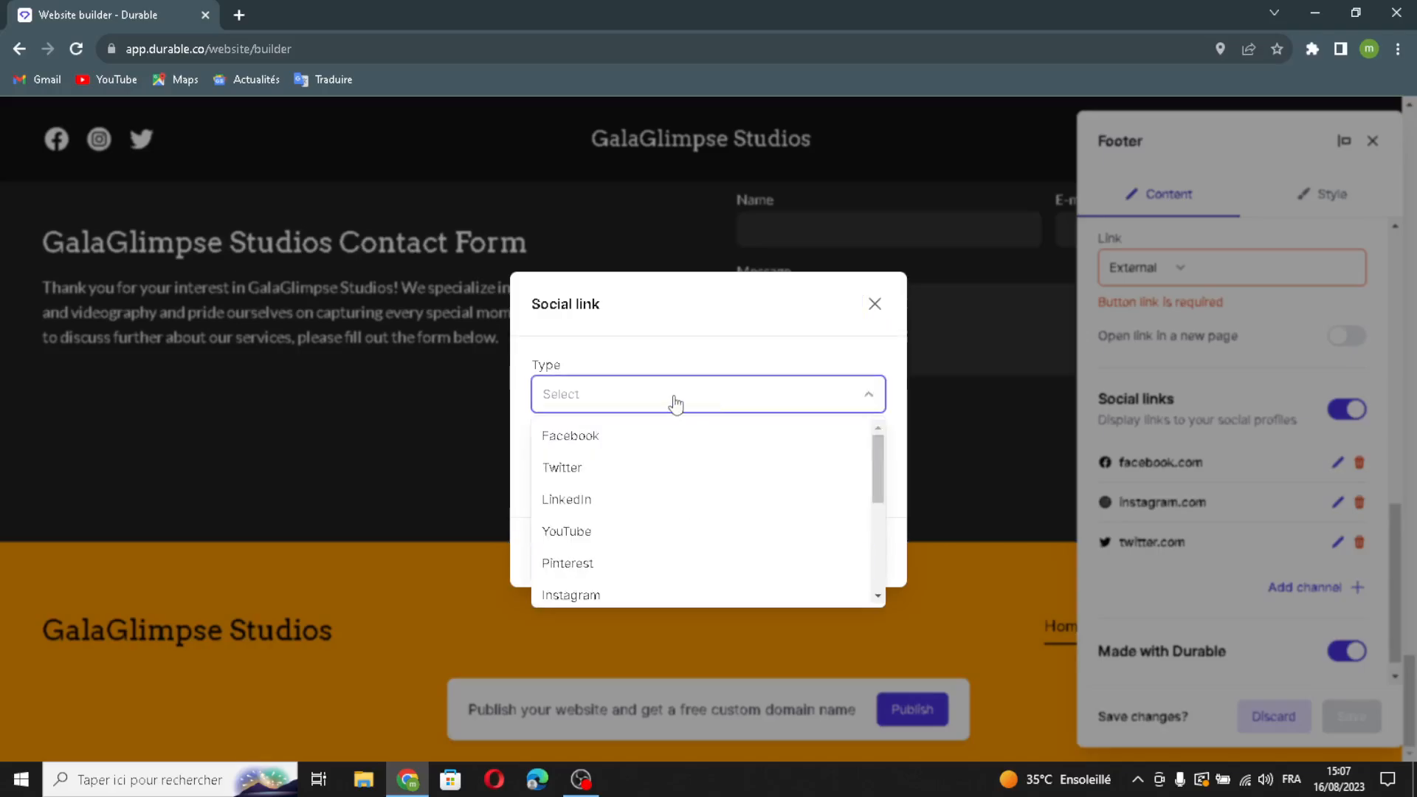
pyautogui.click(674, 402)
pyautogui.click(657, 487)
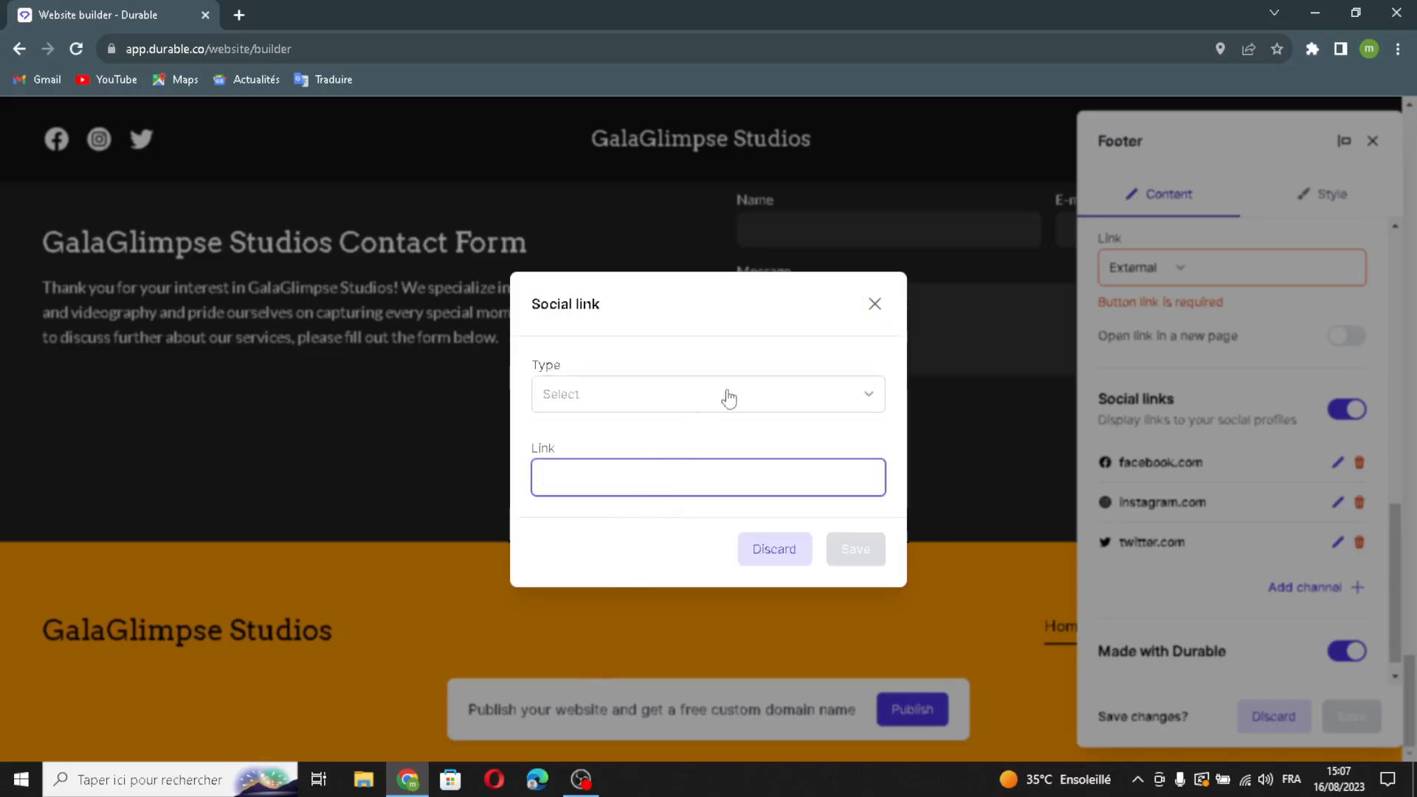
pyautogui.click(875, 304)
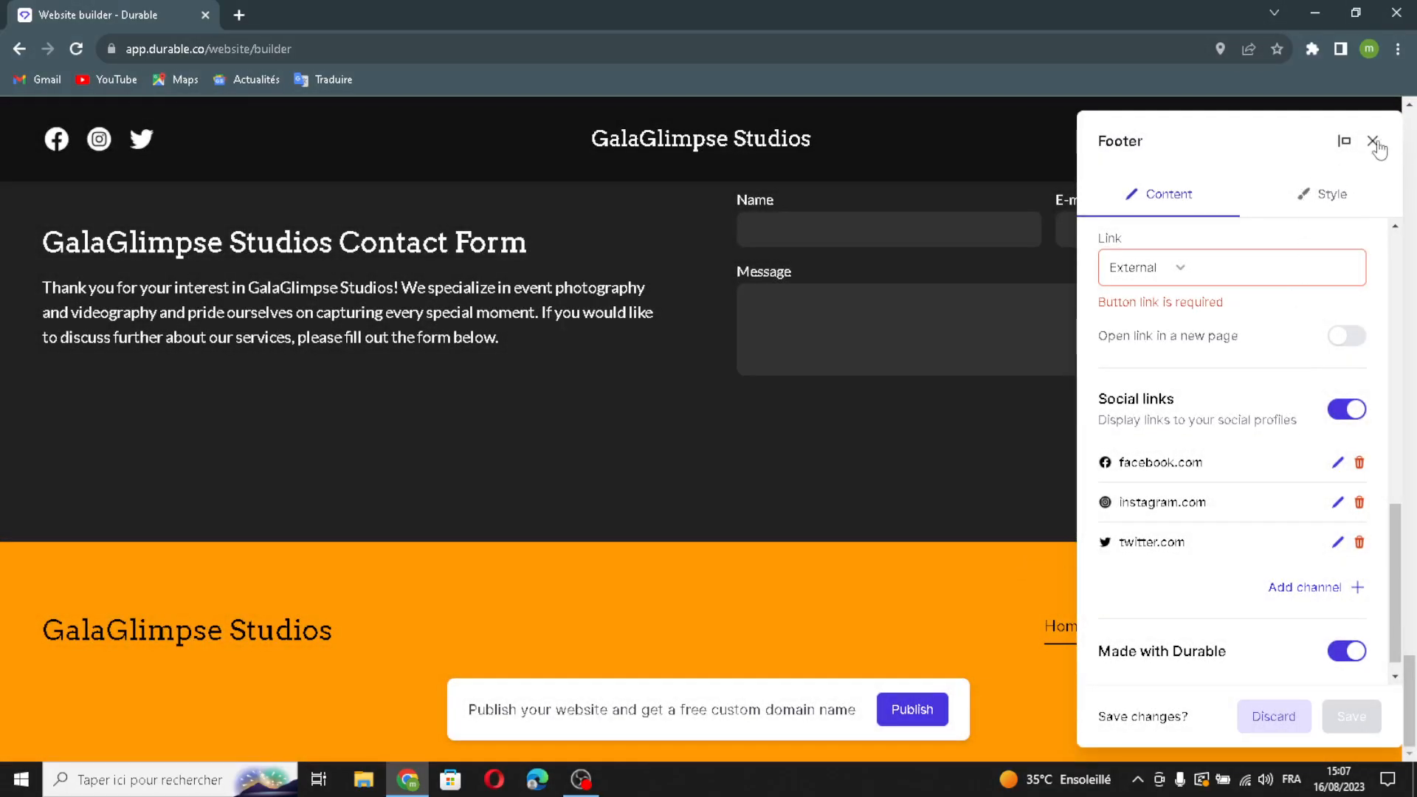
pyautogui.click(1374, 143)
pyautogui.click(846, 489)
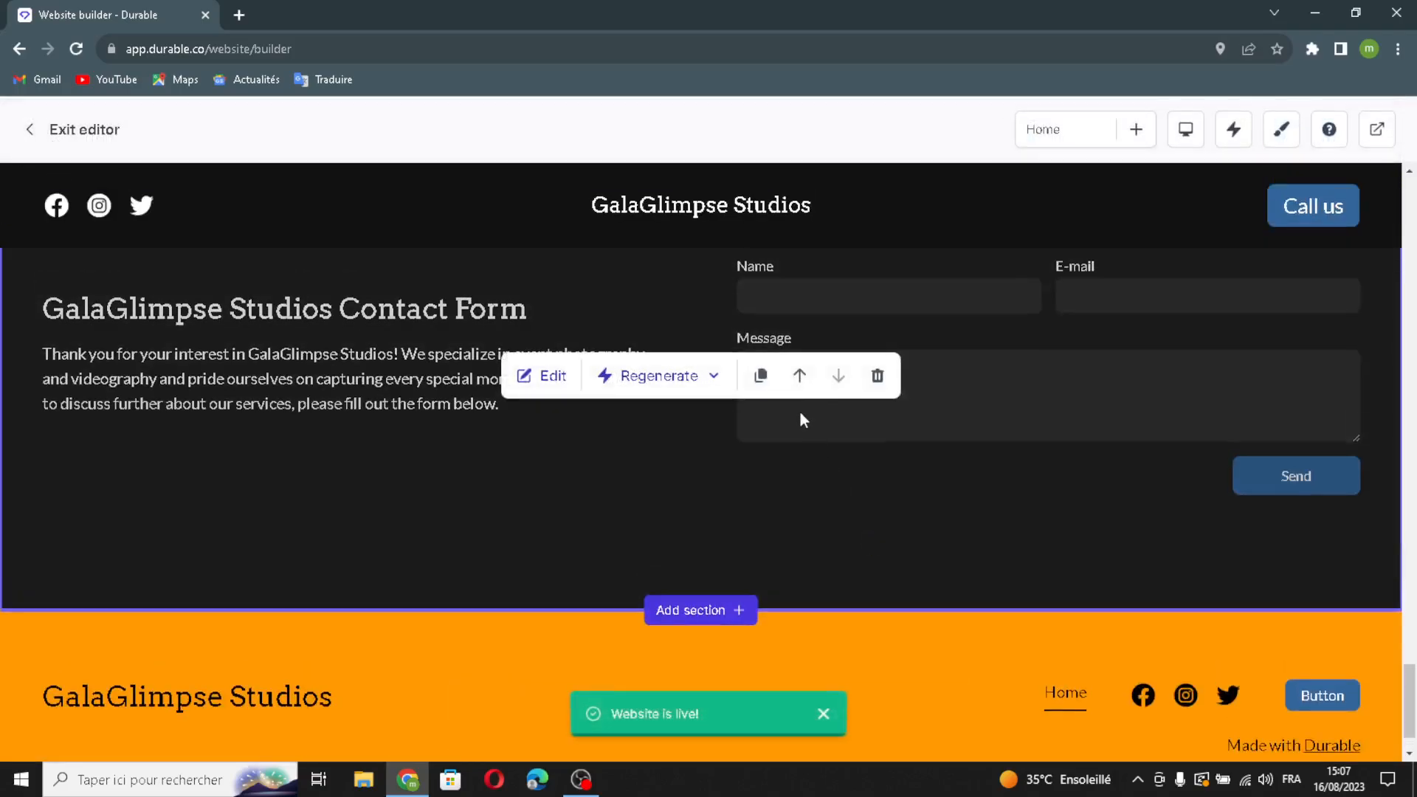
# Regenerate the Location section and the testimonials section above it with AI.
pyautogui.scroll(-5, 771, 431)
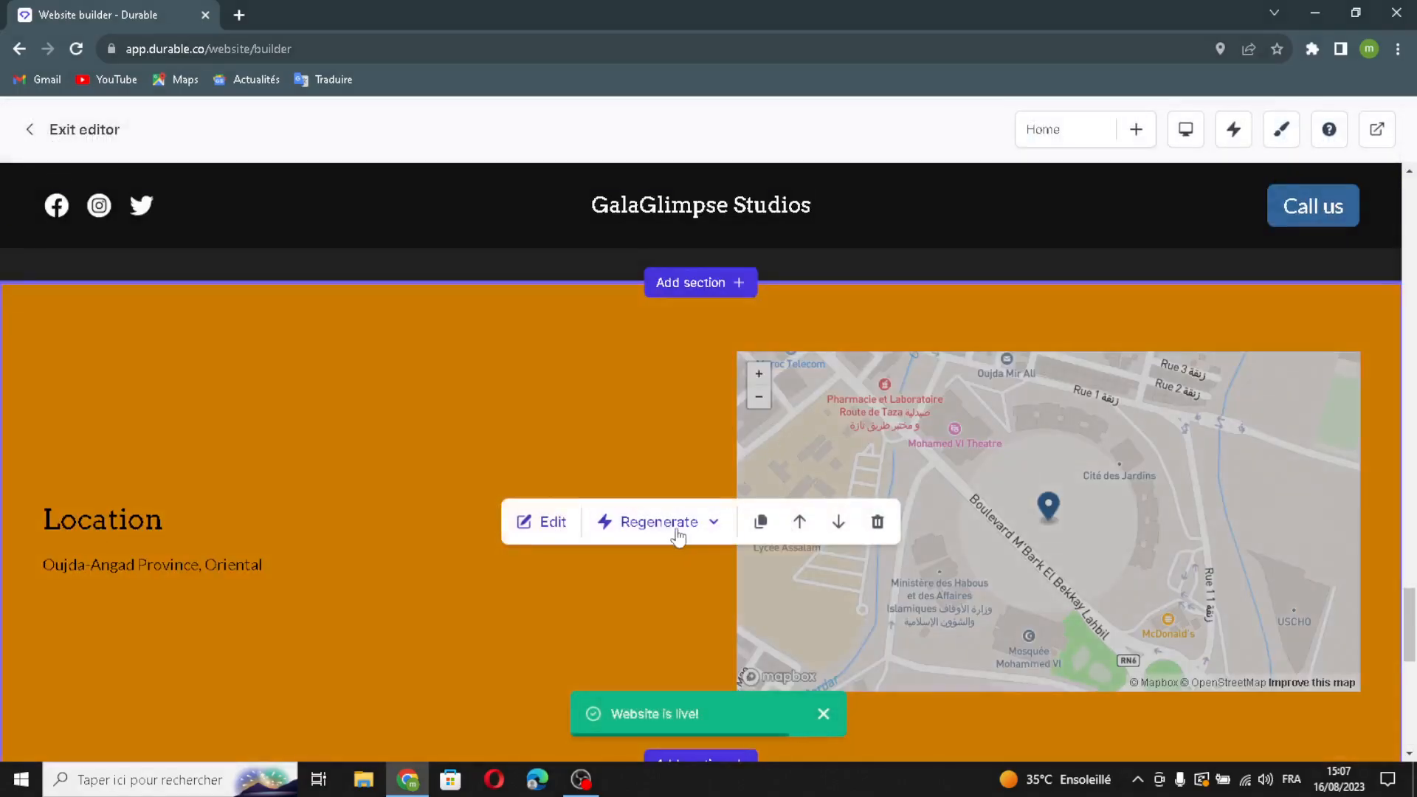
pyautogui.click(676, 535)
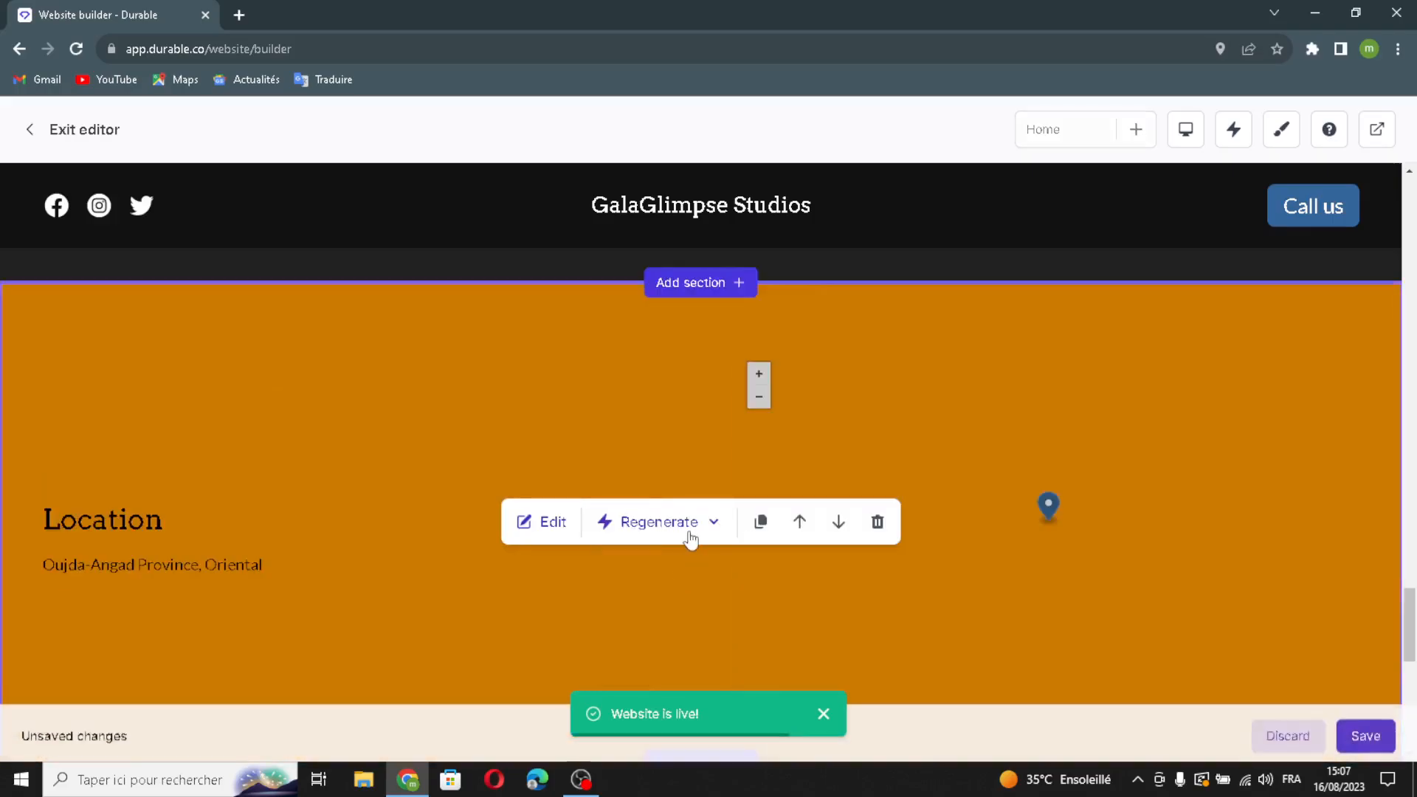
pyautogui.scroll(3, 765, 410)
pyautogui.scroll(3, 764, 410)
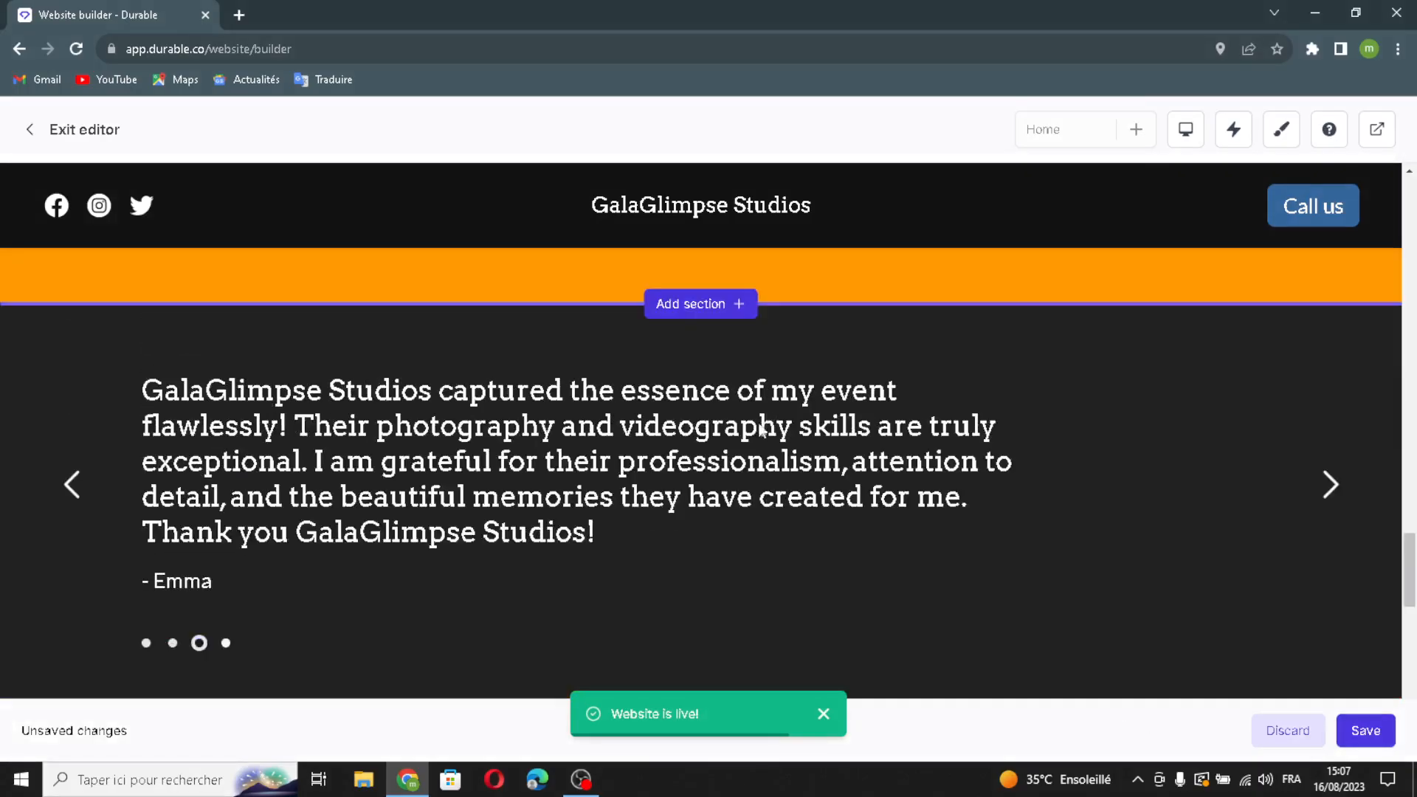
pyautogui.click(659, 513)
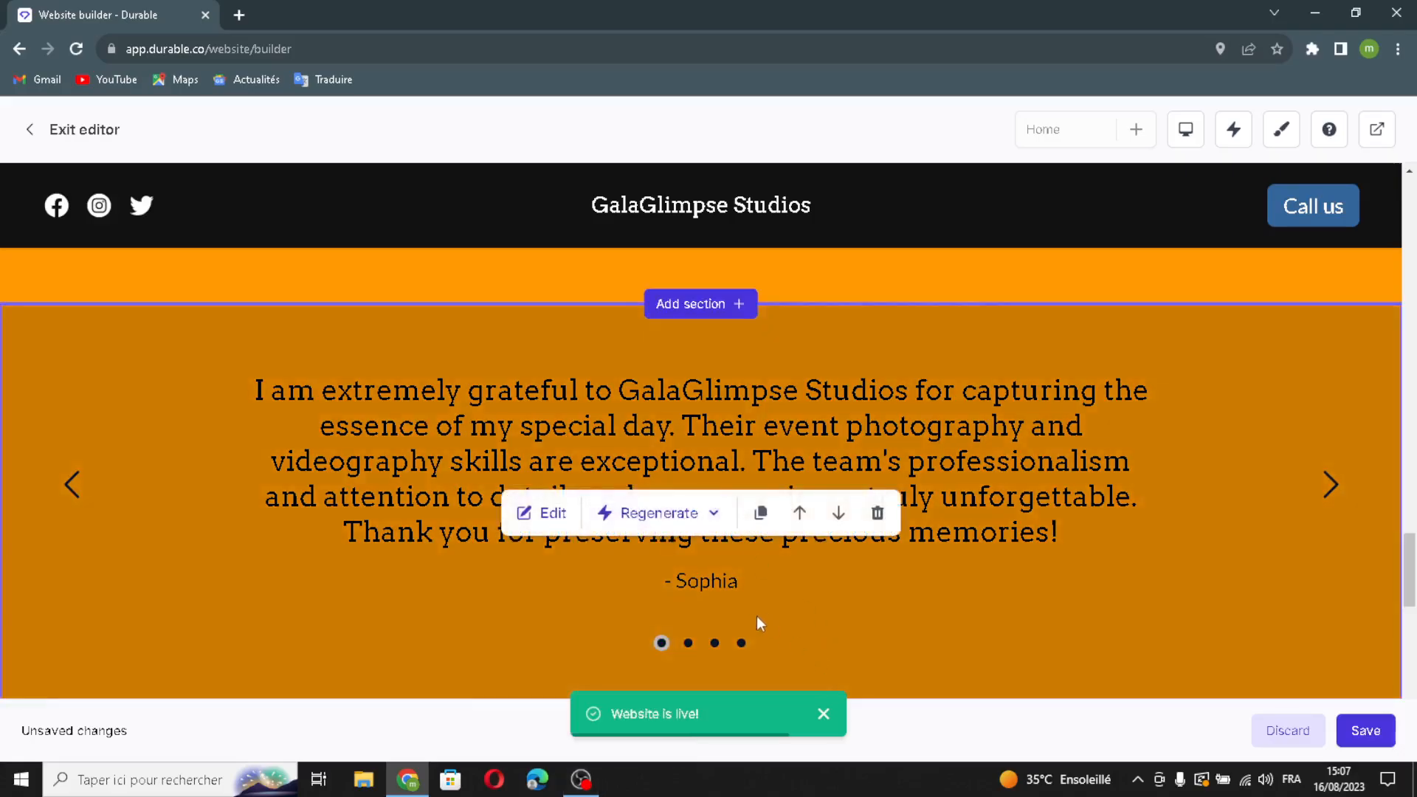
# Regenerate the entire Location section, both content and style, once more.
pyautogui.scroll(-5, 746, 613)
pyautogui.scroll(3, 693, 601)
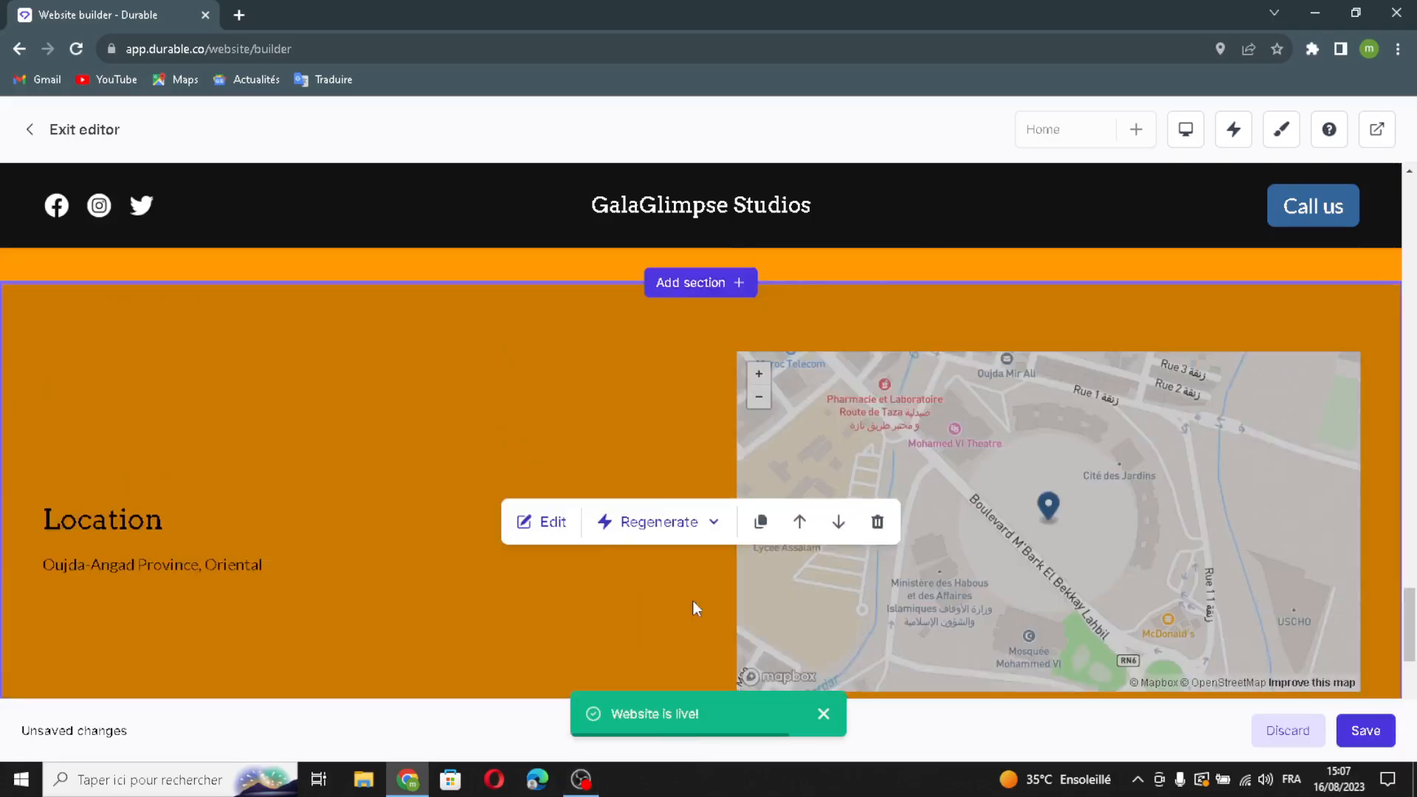
pyautogui.click(671, 524)
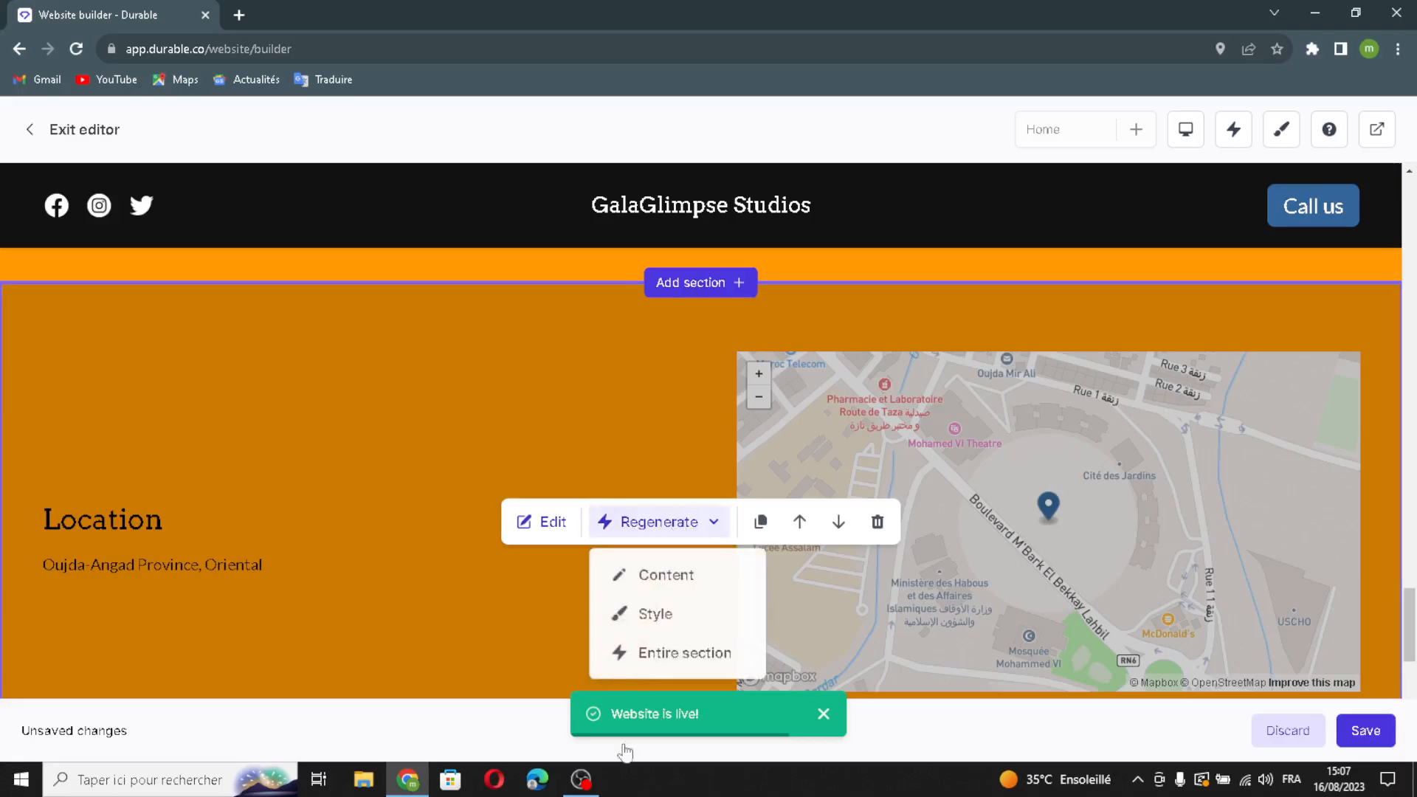
pyautogui.click(672, 654)
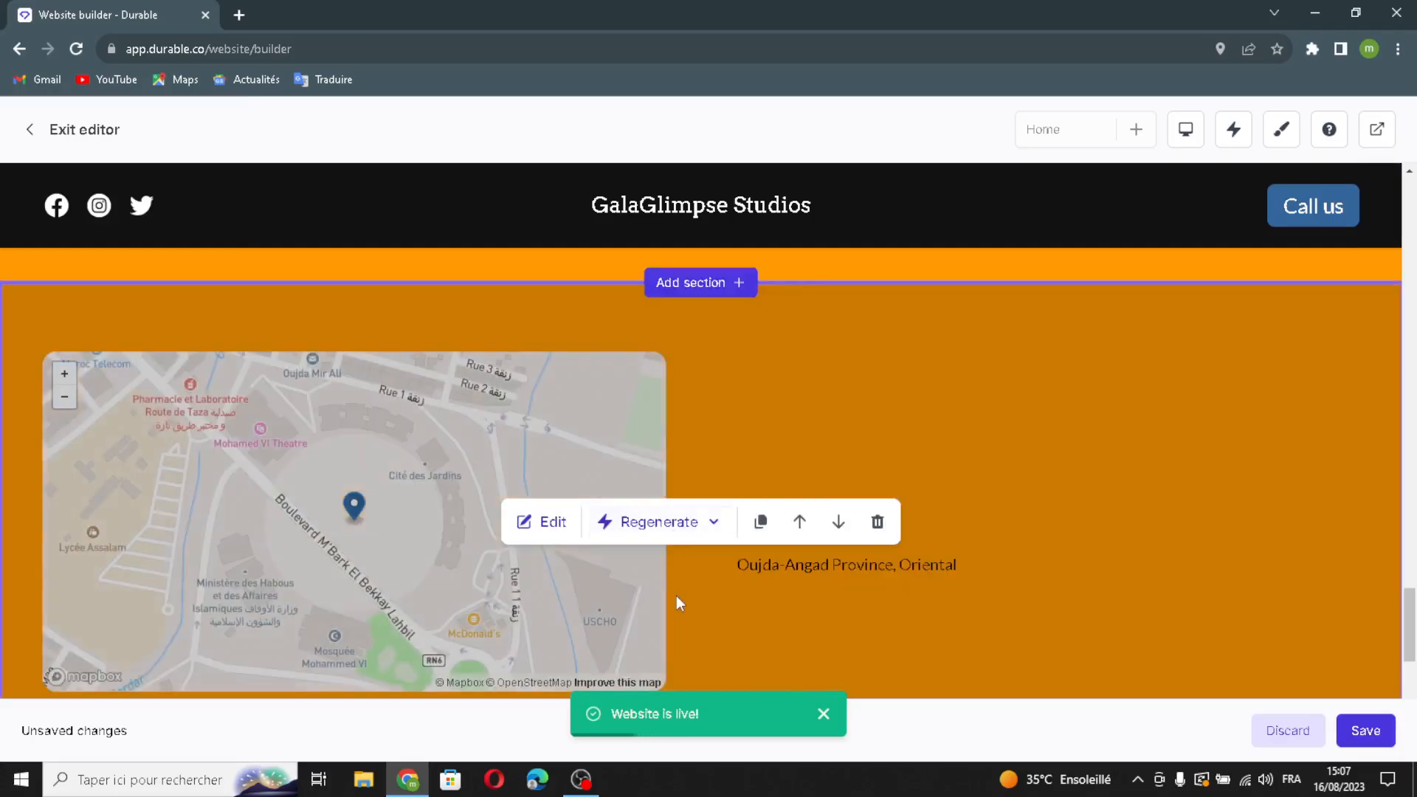
# Duplicate the testimonials section and remove the copy.
pyautogui.scroll(5, 676, 595)
pyautogui.scroll(3, 676, 597)
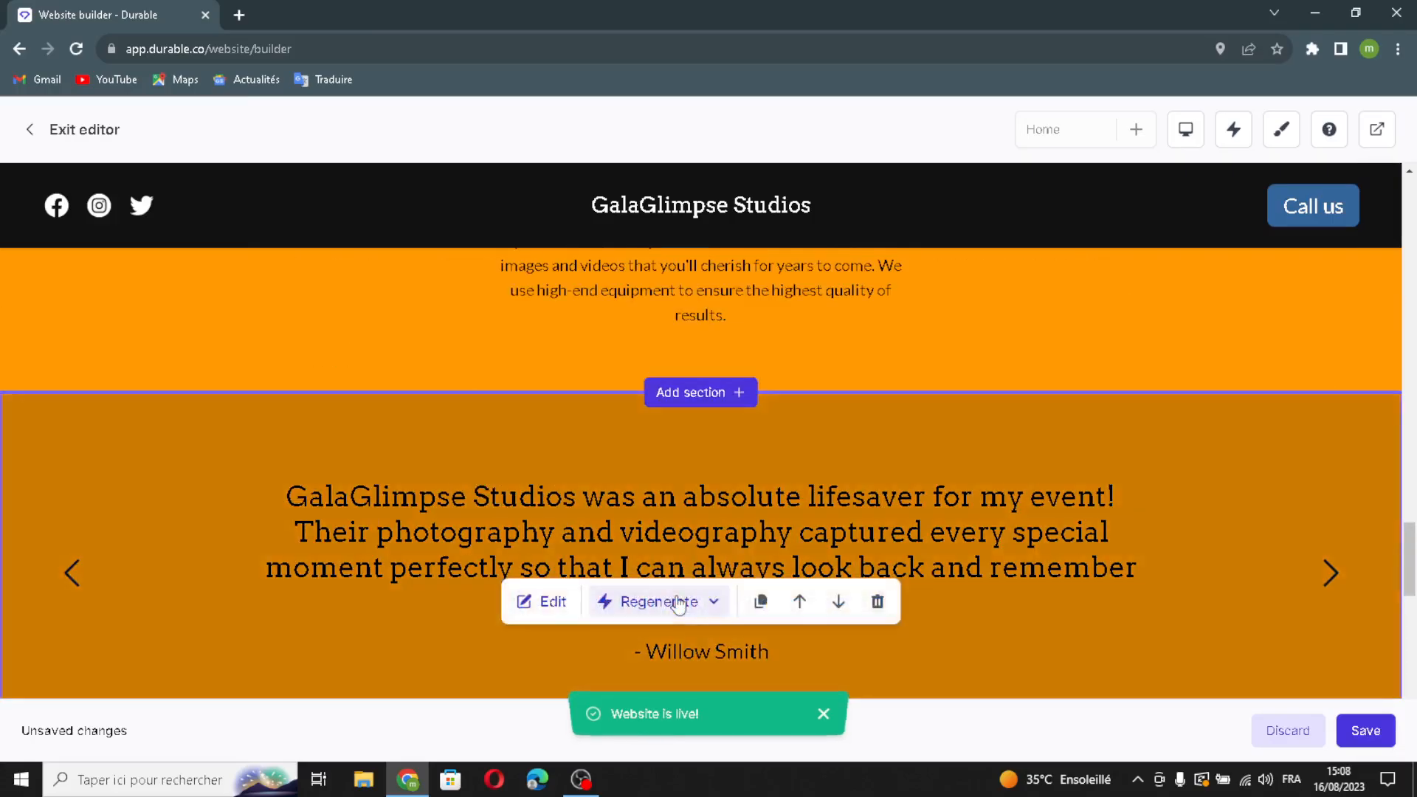
pyautogui.scroll(-4, 758, 602)
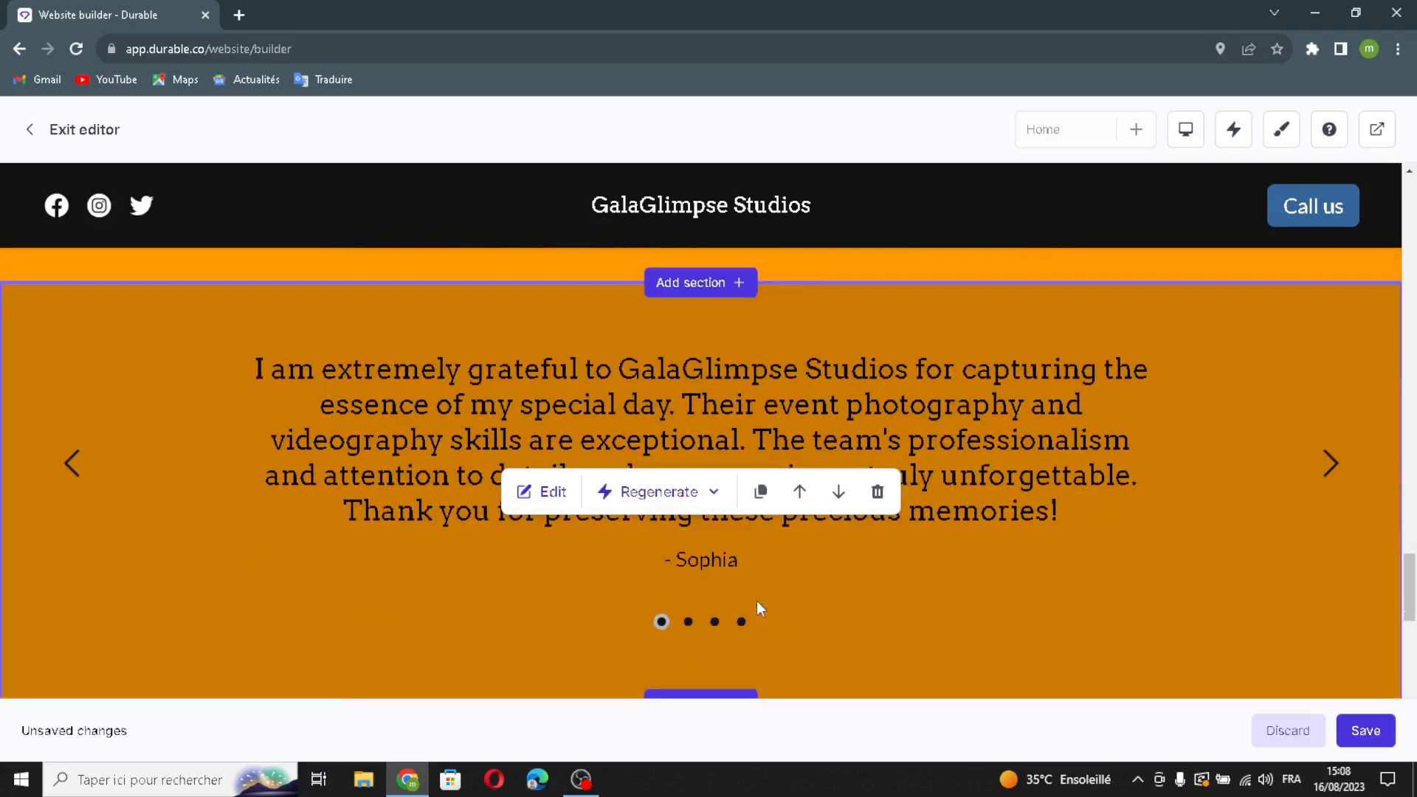
pyautogui.scroll(3, 756, 601)
pyautogui.click(878, 492)
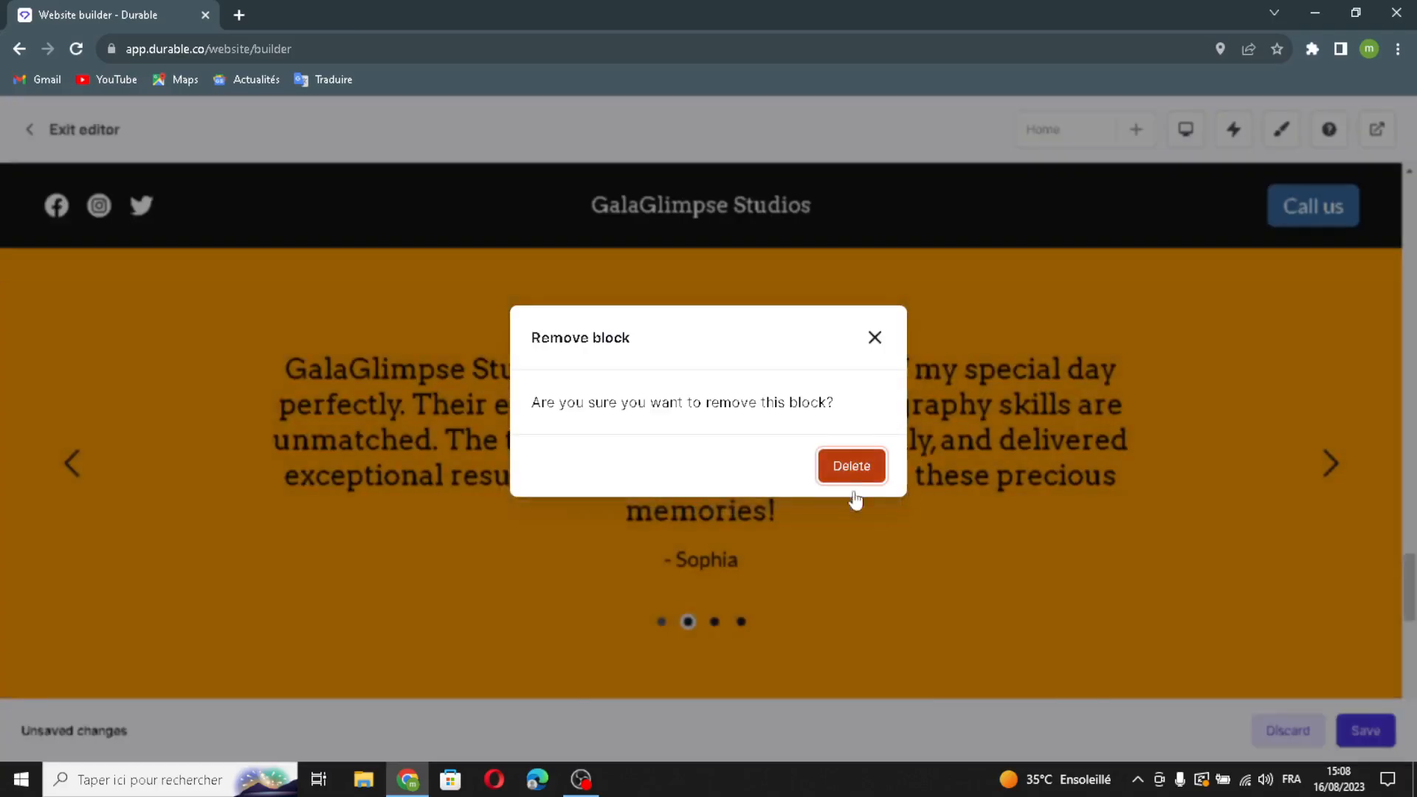
pyautogui.click(851, 465)
# Move the Location section above the testimonials and back down to its original place.
pyautogui.scroll(-5, 946, 662)
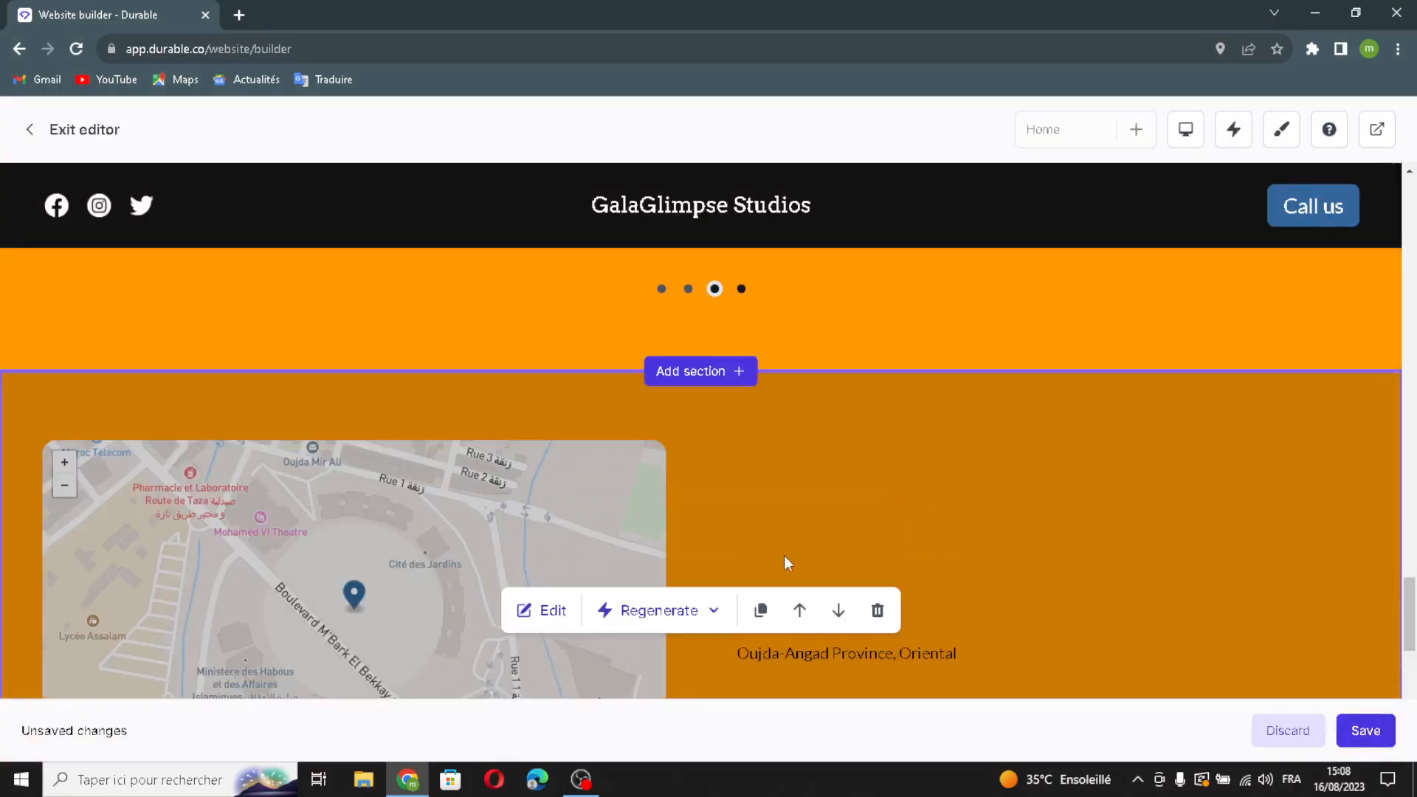
pyautogui.click(799, 611)
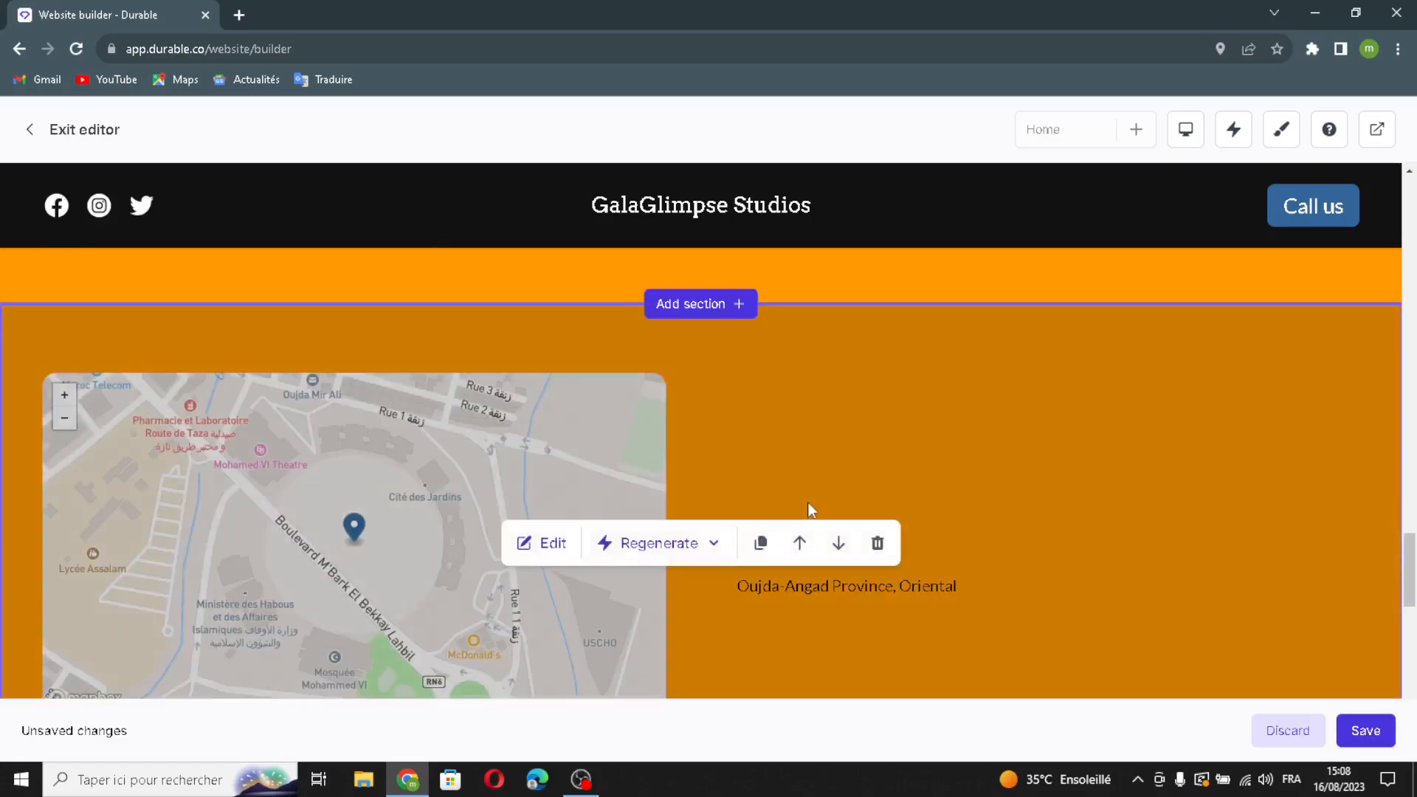
pyautogui.click(841, 548)
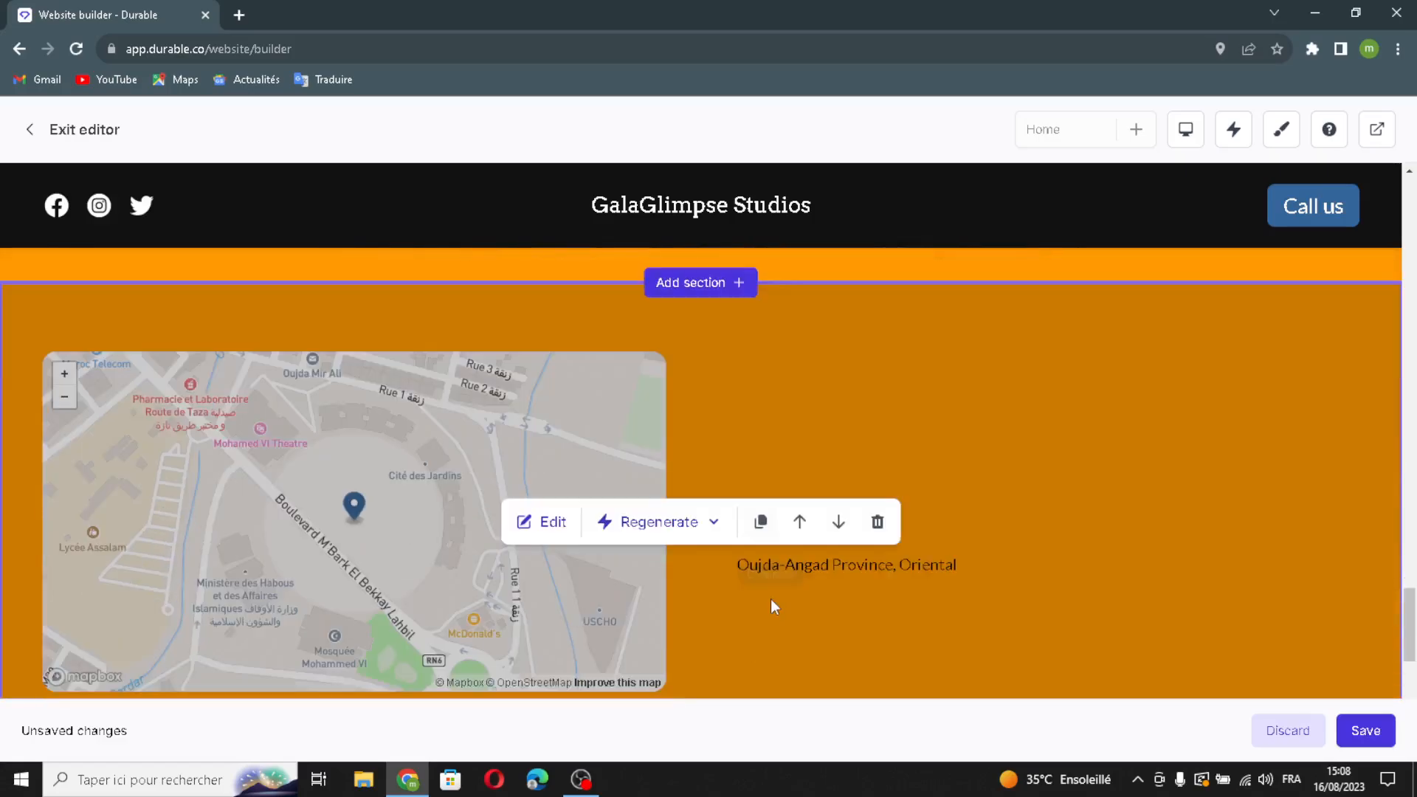
# Save the page's unsaved section changes.
pyautogui.scroll(-5, 769, 572)
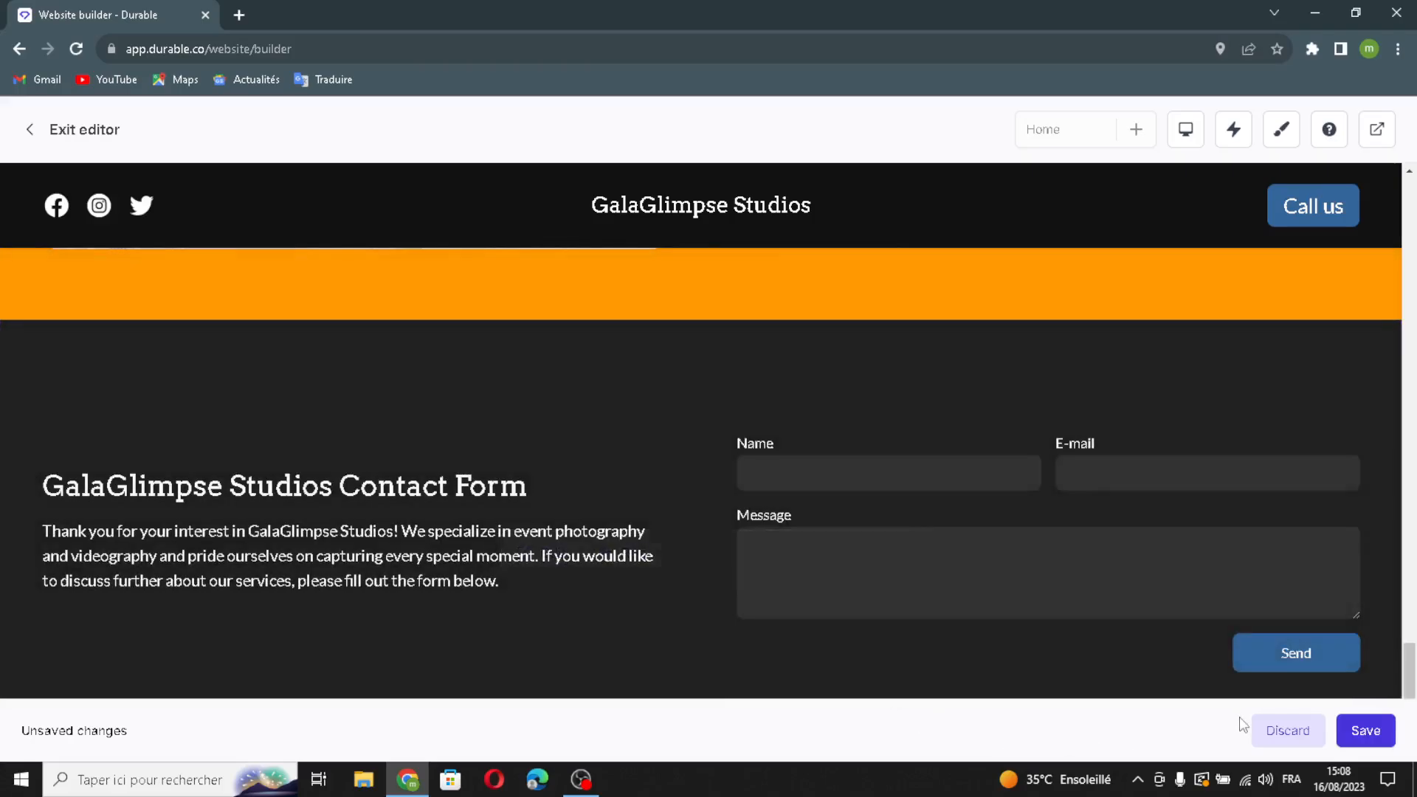
pyautogui.click(1357, 736)
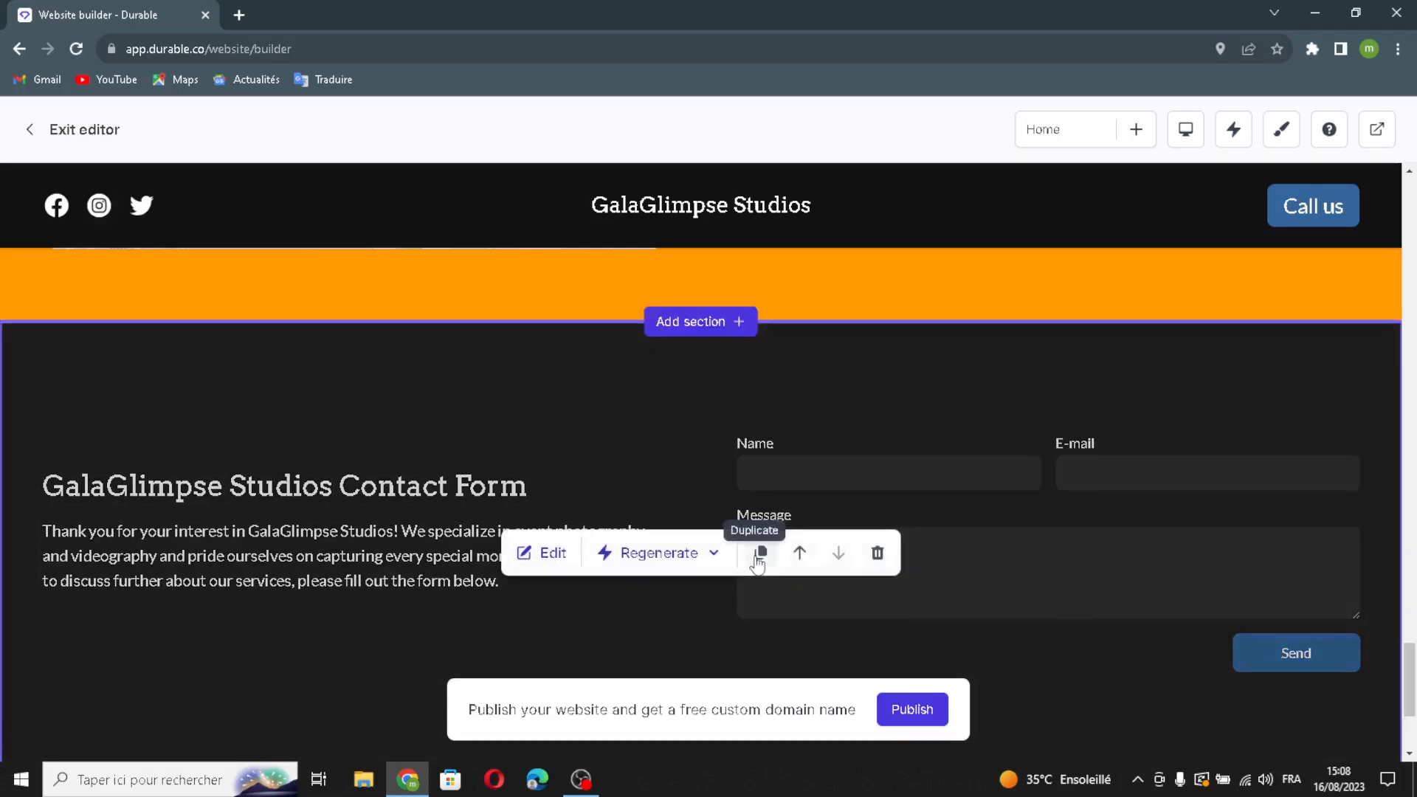
# Review the home page's sections from the gallery and services through testimonials and location to the contact form and footer.
pyautogui.scroll(2, 758, 565)
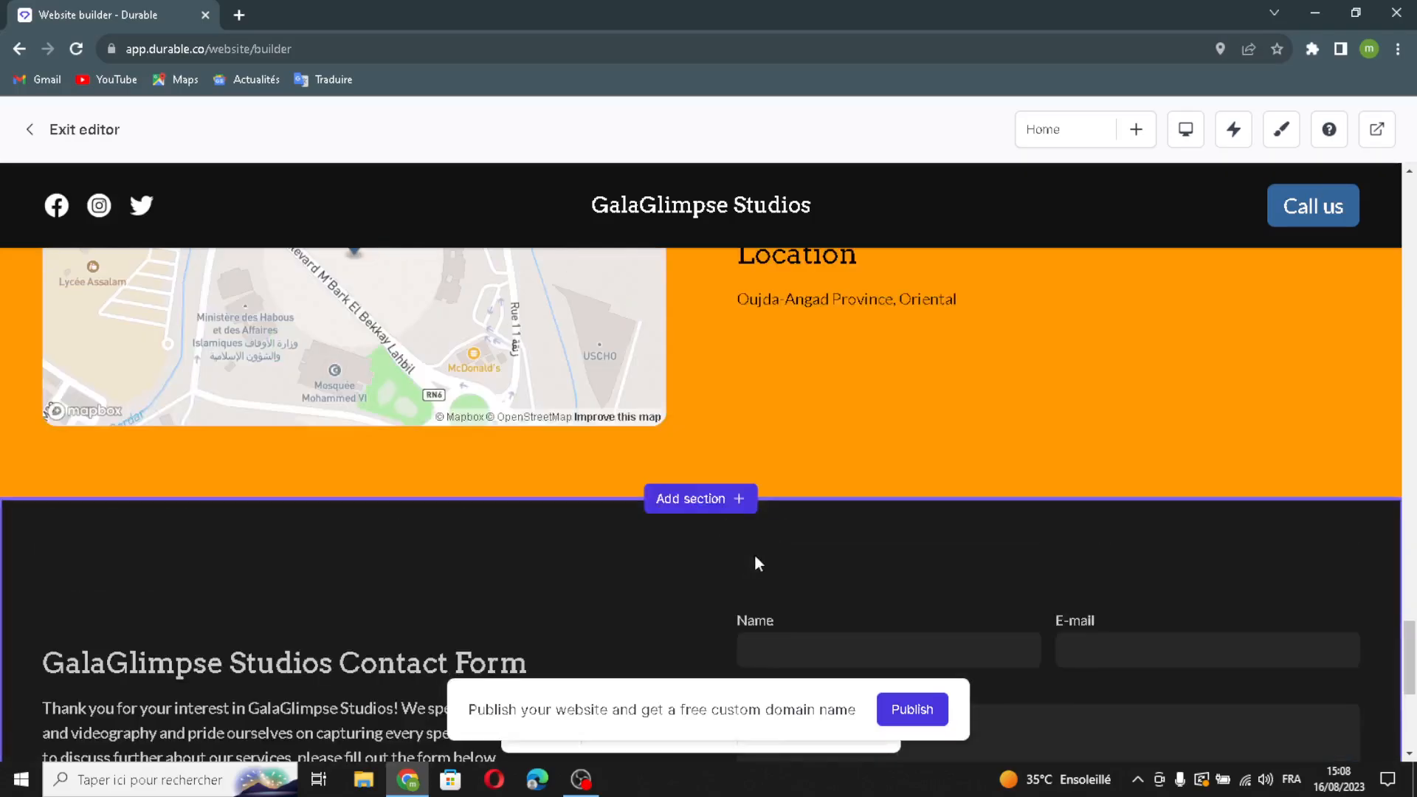
pyautogui.scroll(10, 756, 564)
pyautogui.scroll(5, 755, 566)
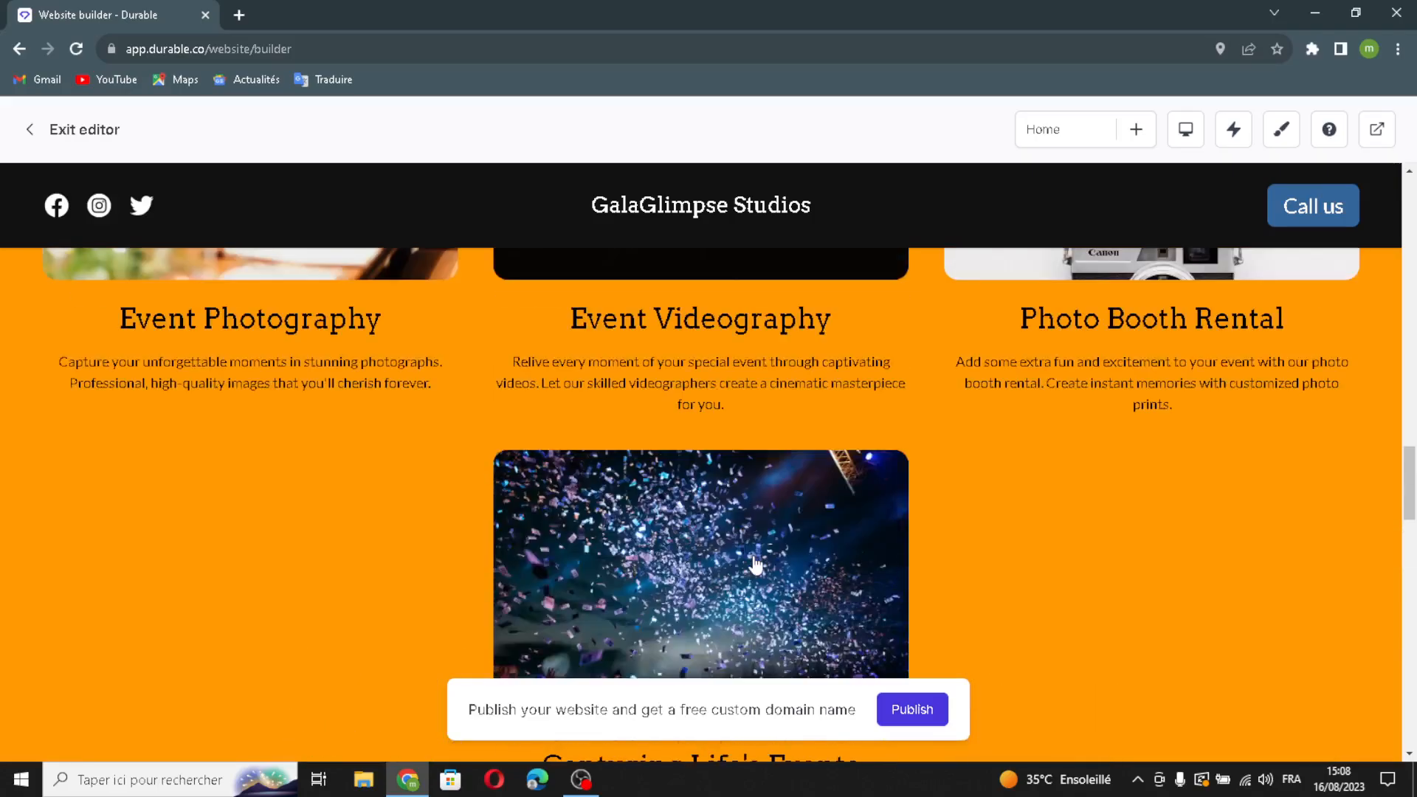
pyautogui.scroll(9, 768, 420)
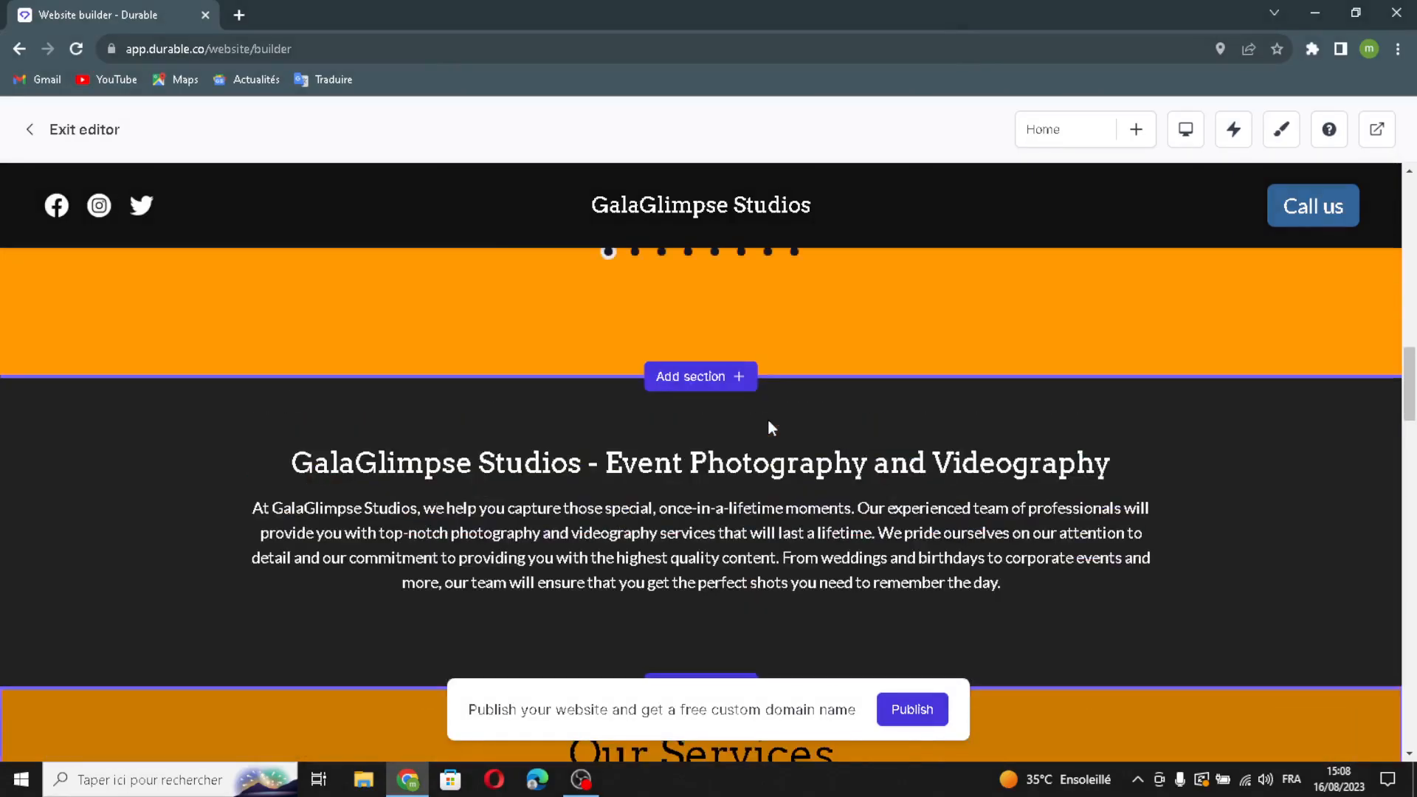
pyautogui.scroll(5, 768, 422)
pyautogui.scroll(-7, 768, 422)
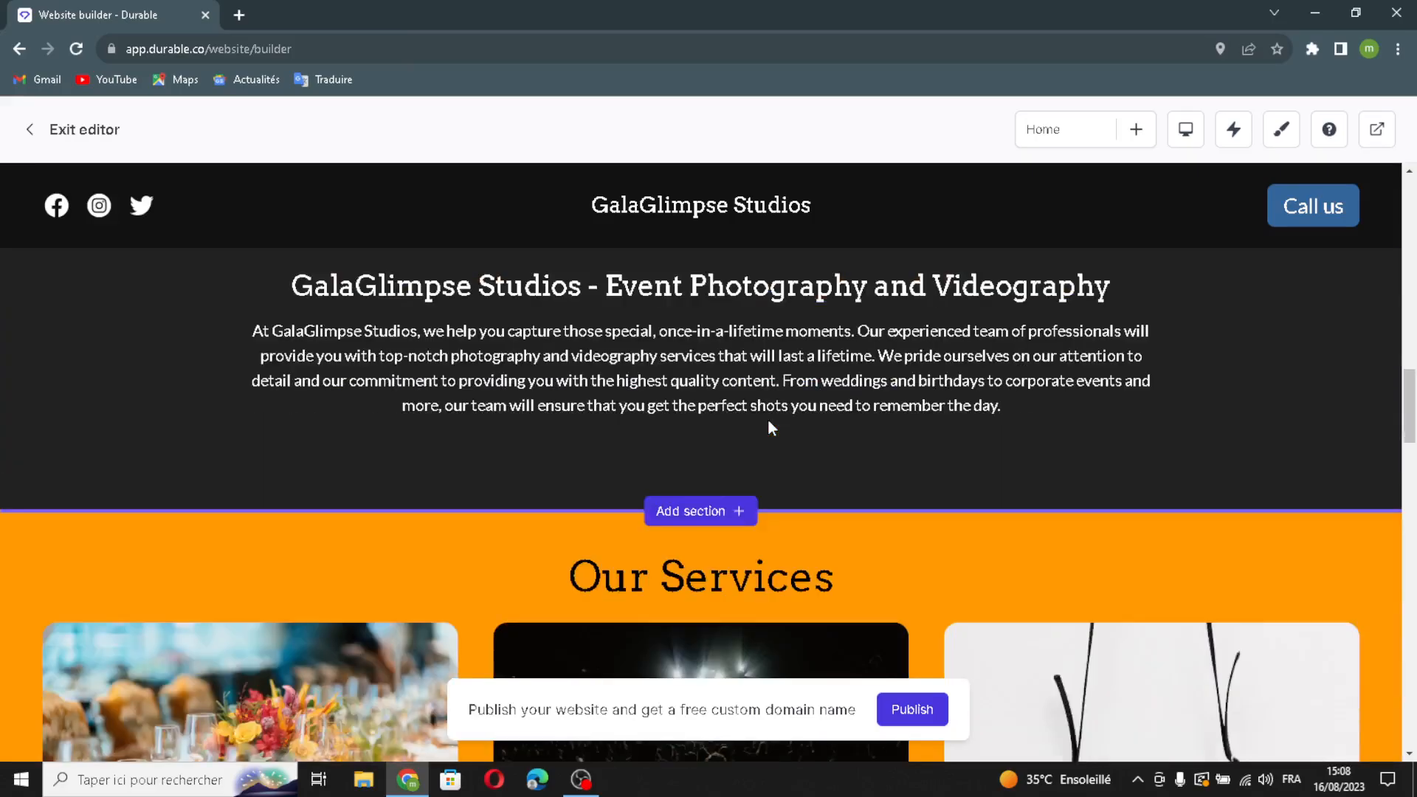
pyautogui.scroll(-10, 768, 418)
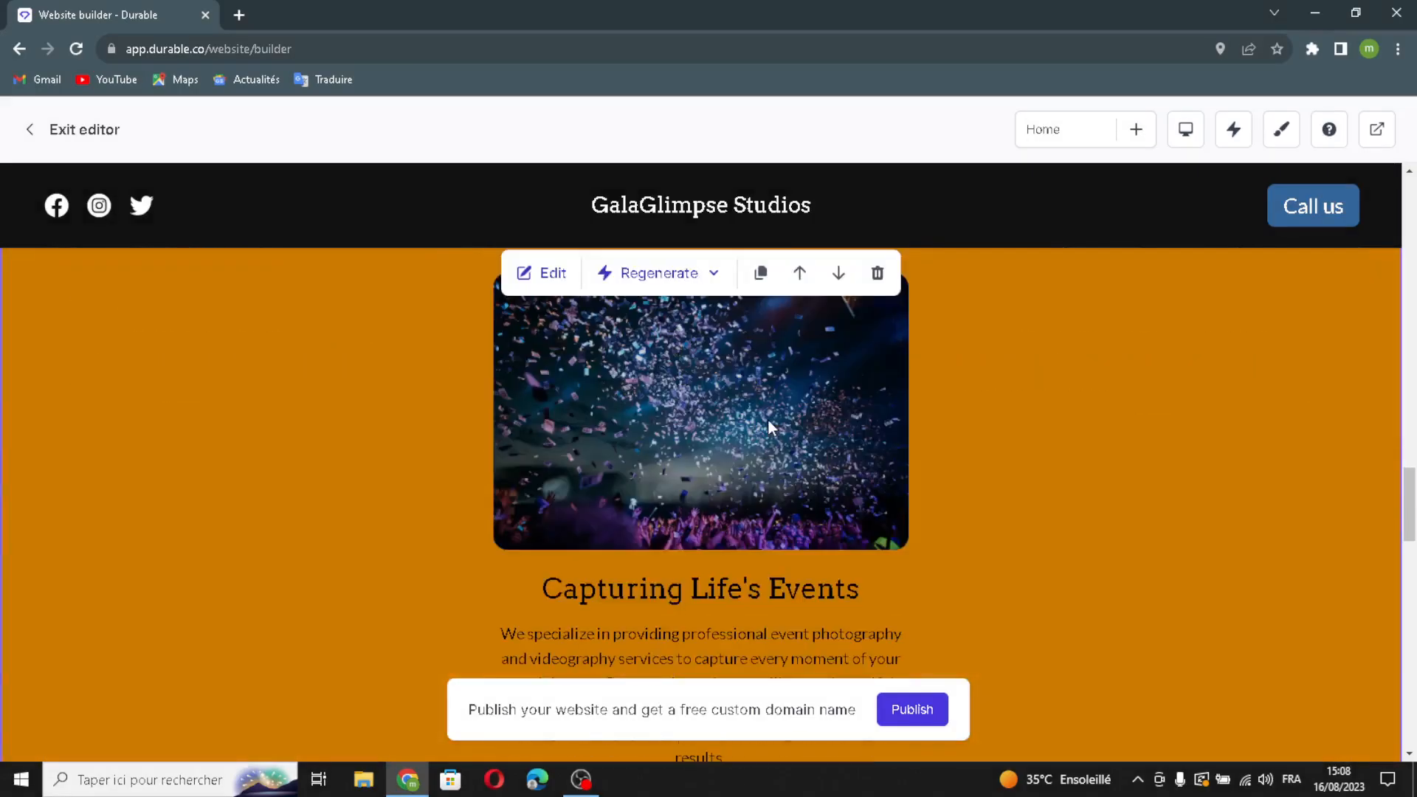
pyautogui.scroll(-8, 768, 420)
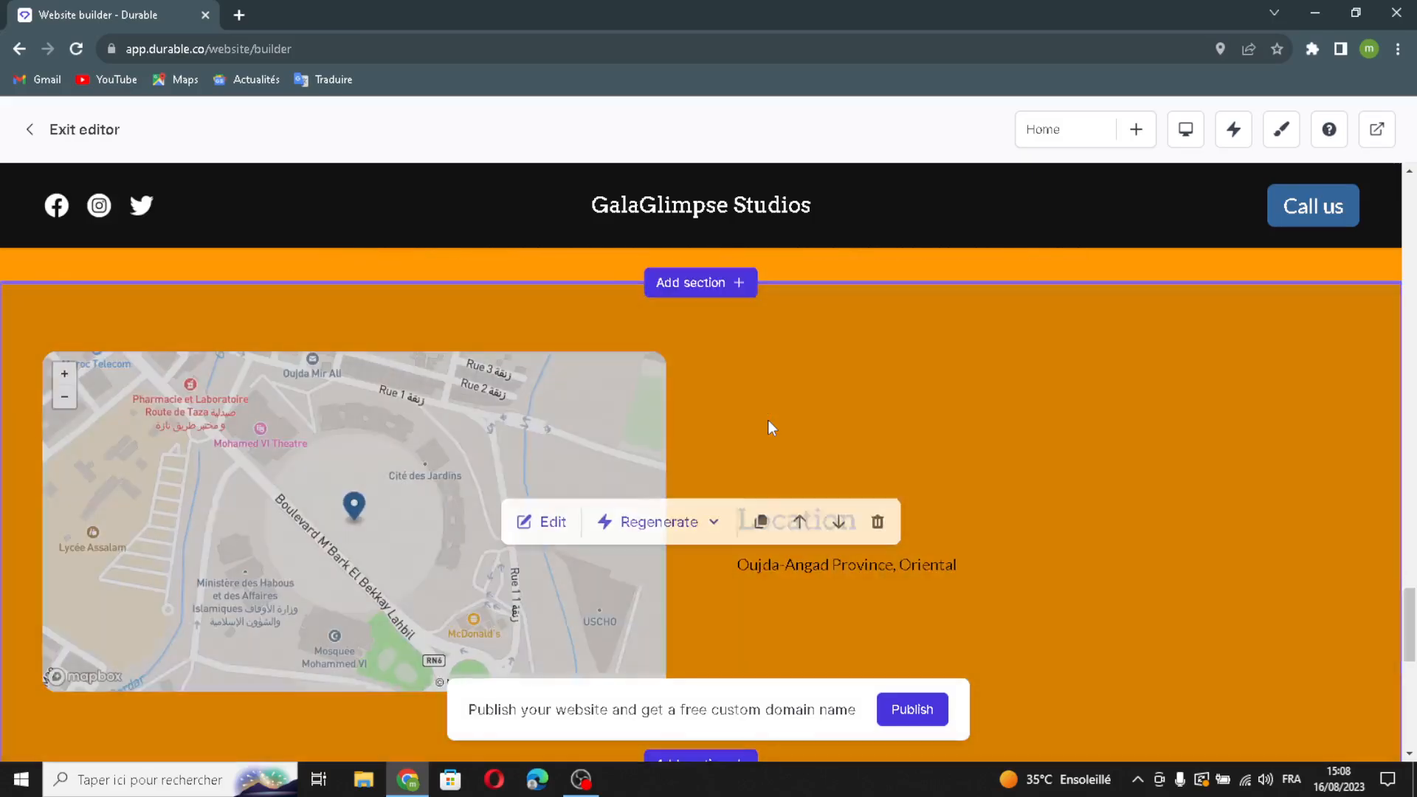
pyautogui.scroll(-8, 768, 428)
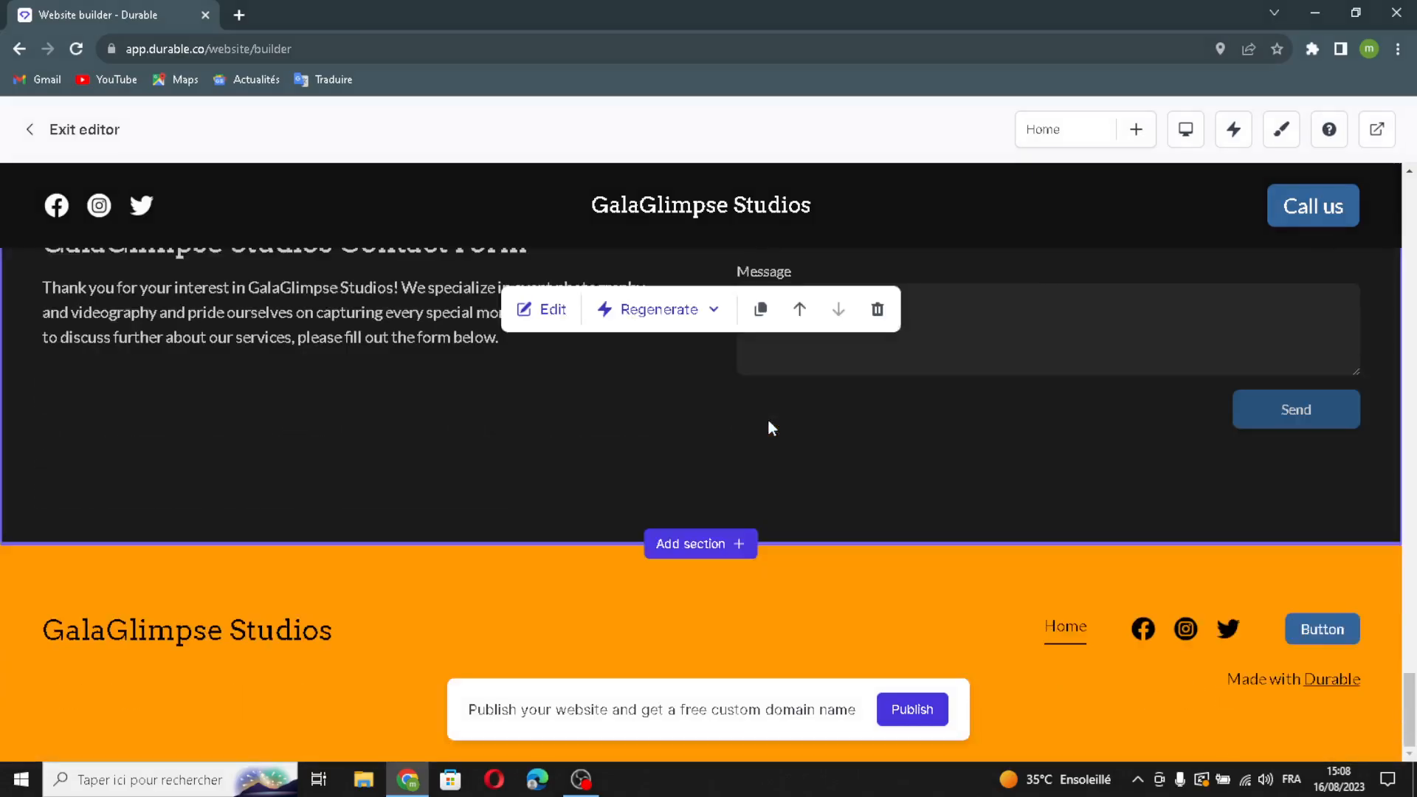